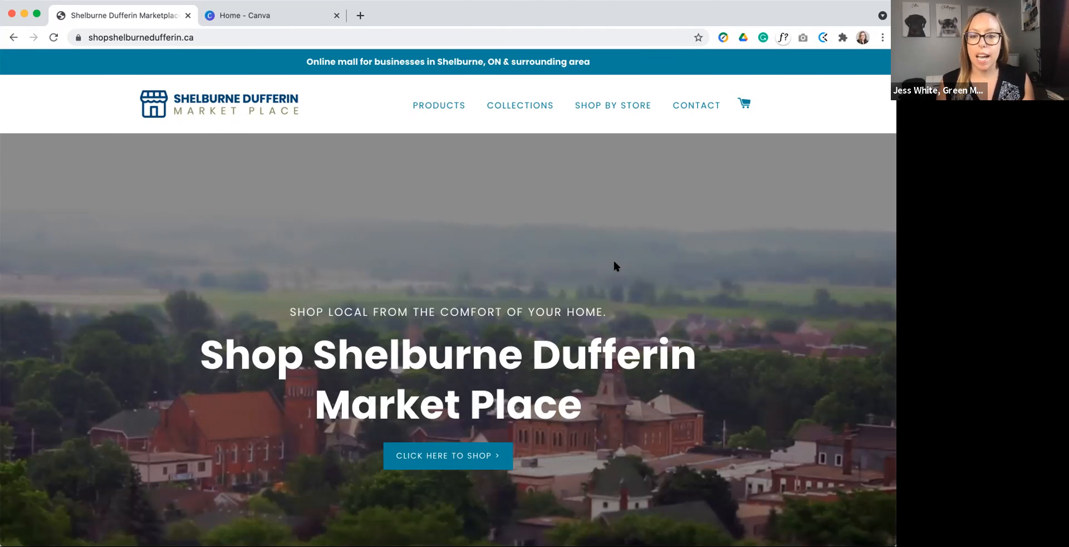
Step: Open the seller login page from the links at the end of the marketplace home page
{"action": "scroll", "coordinate": [613, 257], "scroll_direction": "down", "scroll_amount": 1}
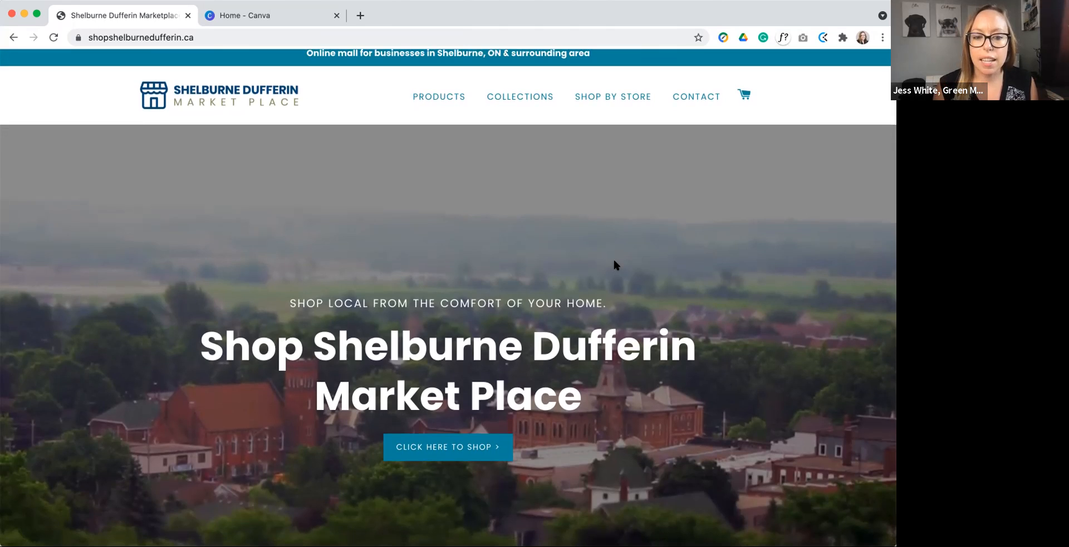
{"action": "scroll", "coordinate": [614, 260], "scroll_direction": "down", "scroll_amount": 10}
{"action": "scroll", "coordinate": [614, 260], "scroll_direction": "down", "scroll_amount": 8}
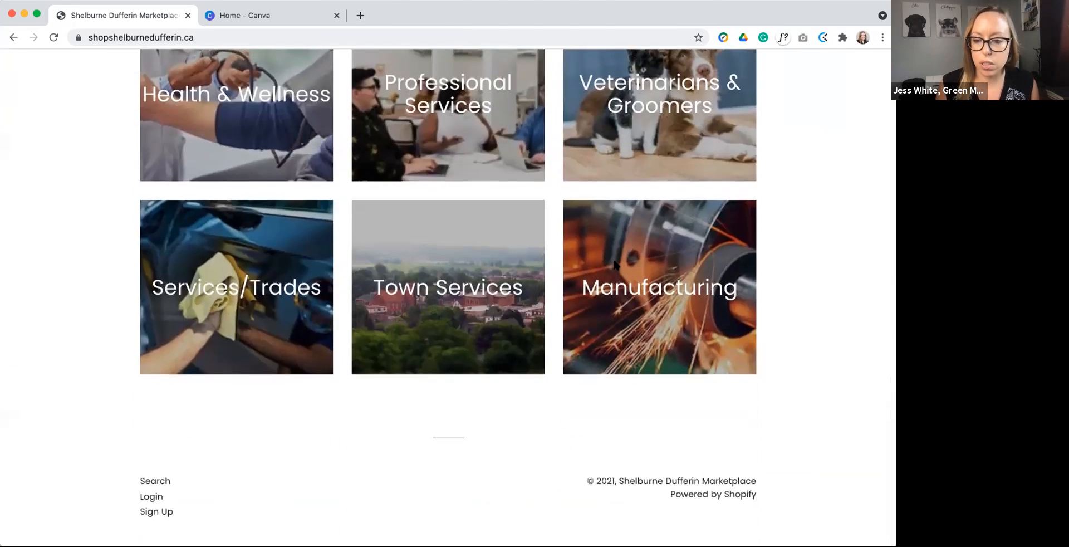
{"action": "left_click", "coordinate": [151, 497]}
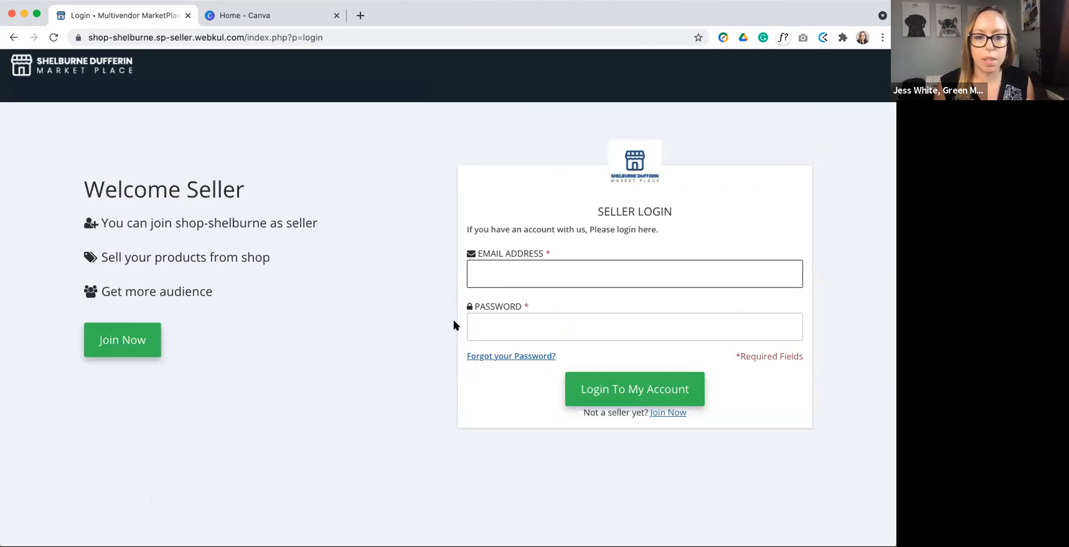
Step: Log in to the seller account with the account's e-mail address and password
{"action": "left_click", "coordinate": [492, 285]}
{"action": "type", "text": "jes"}
{"action": "key", "text": "Down"}
{"action": "key", "text": "Return"}
{"action": "key", "text": "super+Tab"}
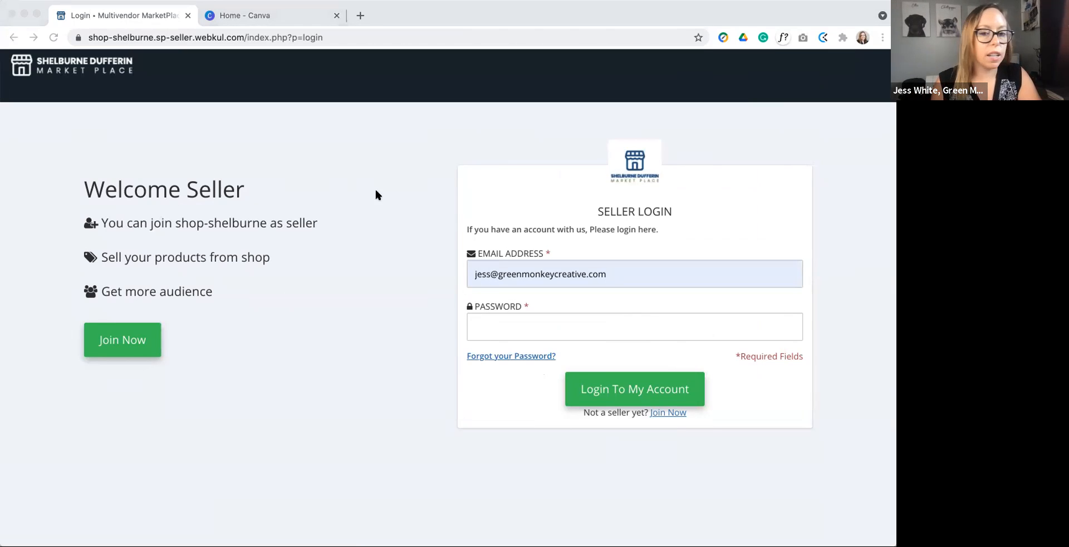
{"action": "left_click", "coordinate": [481, 322]}
{"action": "left_click", "coordinate": [481, 324]}
{"action": "type", "text": "•••••••"}
{"action": "left_click", "coordinate": [635, 390]}
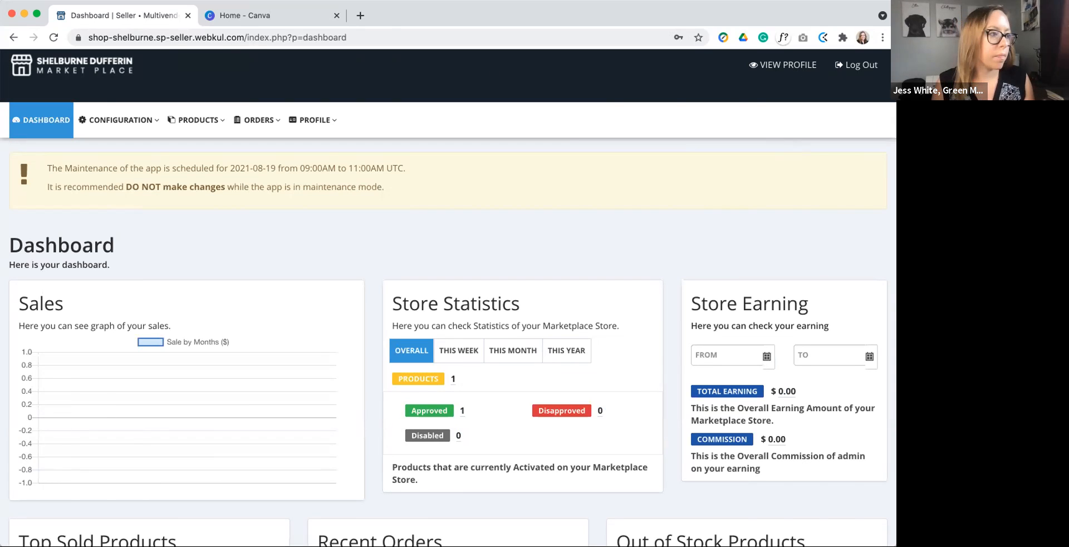
Step: Look over the dashboard's sales graph, store statistics, store earnings, top sold products, recent orders and out-of-stock products
{"action": "scroll", "coordinate": [518, 227], "scroll_direction": "down", "scroll_amount": 1}
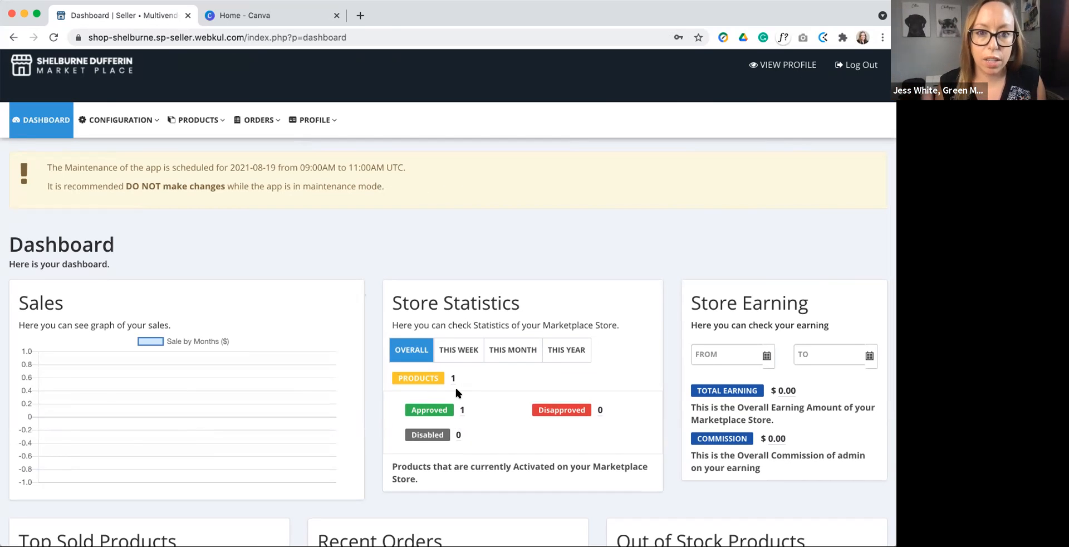
{"action": "scroll", "coordinate": [455, 388], "scroll_direction": "down", "scroll_amount": 3}
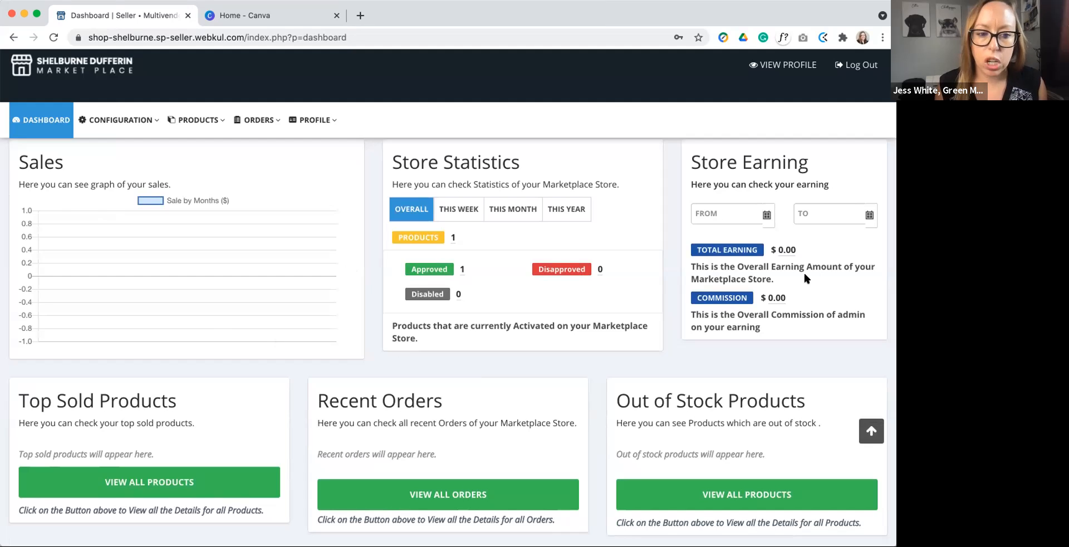
{"action": "scroll", "coordinate": [804, 273], "scroll_direction": "down", "scroll_amount": 2}
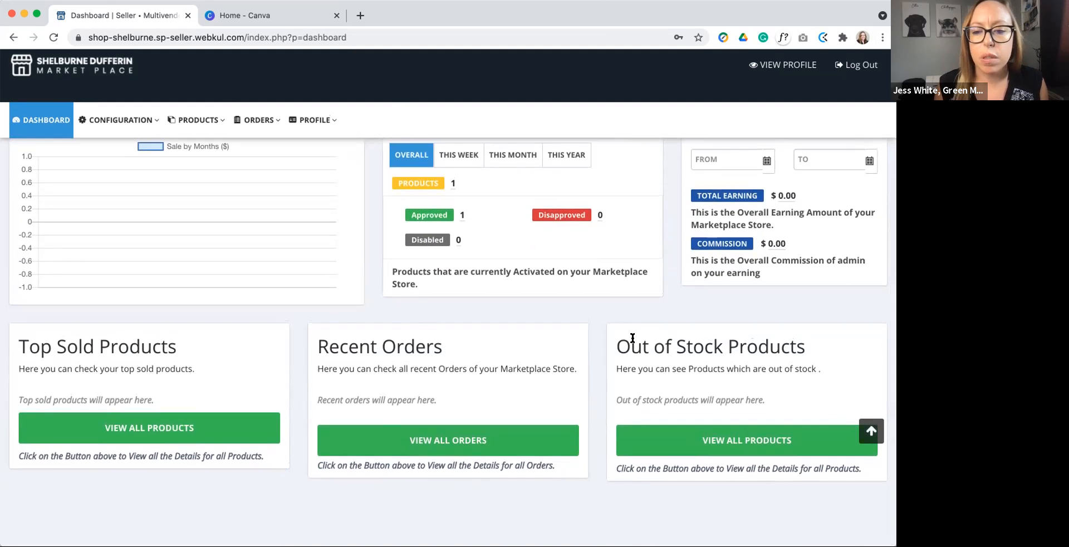
{"action": "scroll", "coordinate": [632, 341], "scroll_direction": "up", "scroll_amount": 5}
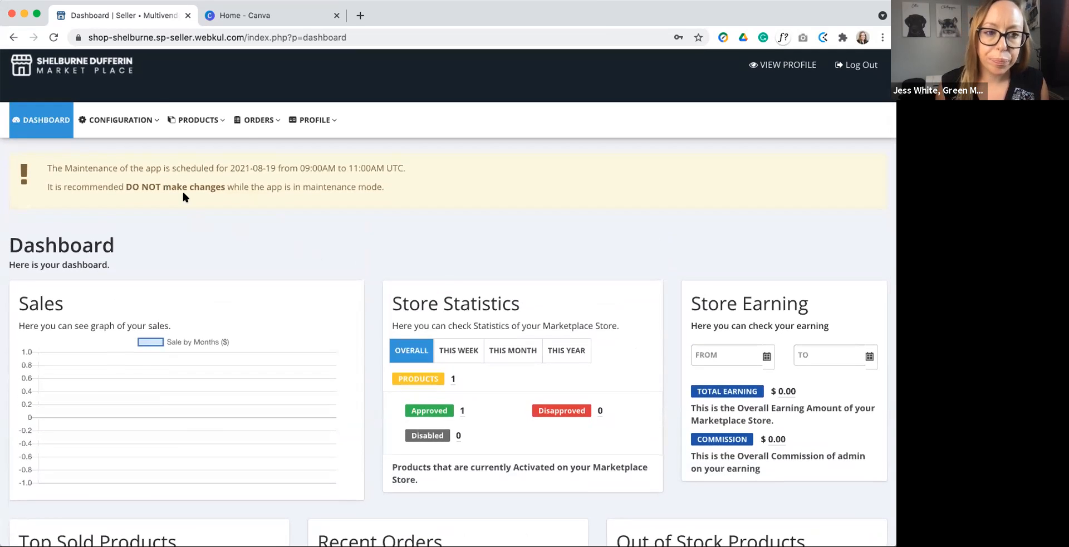
Step: Look through the configuration, product and profile options and open the My Account details
{"action": "left_click", "coordinate": [144, 127]}
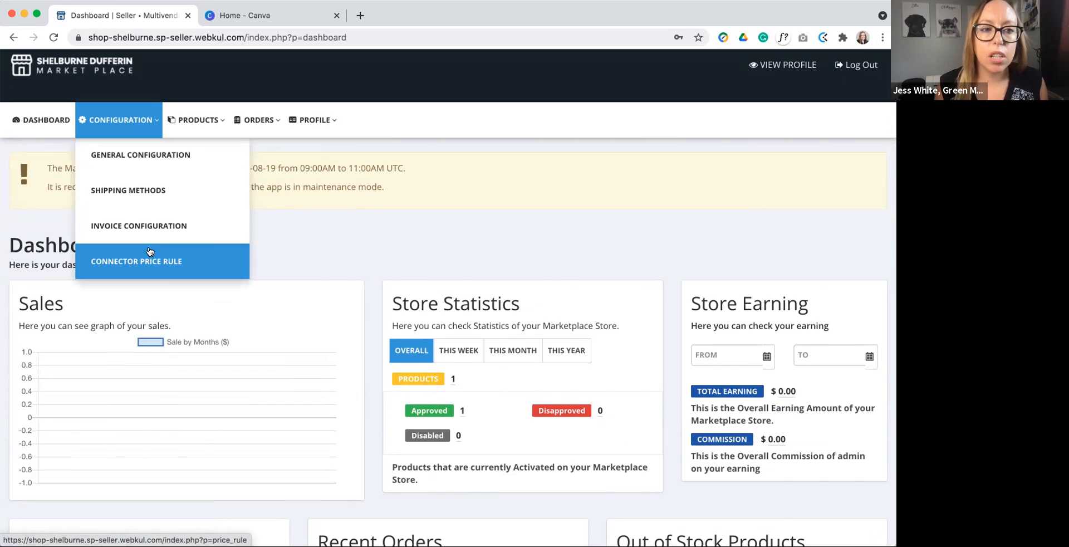
{"action": "left_click", "coordinate": [303, 119]}
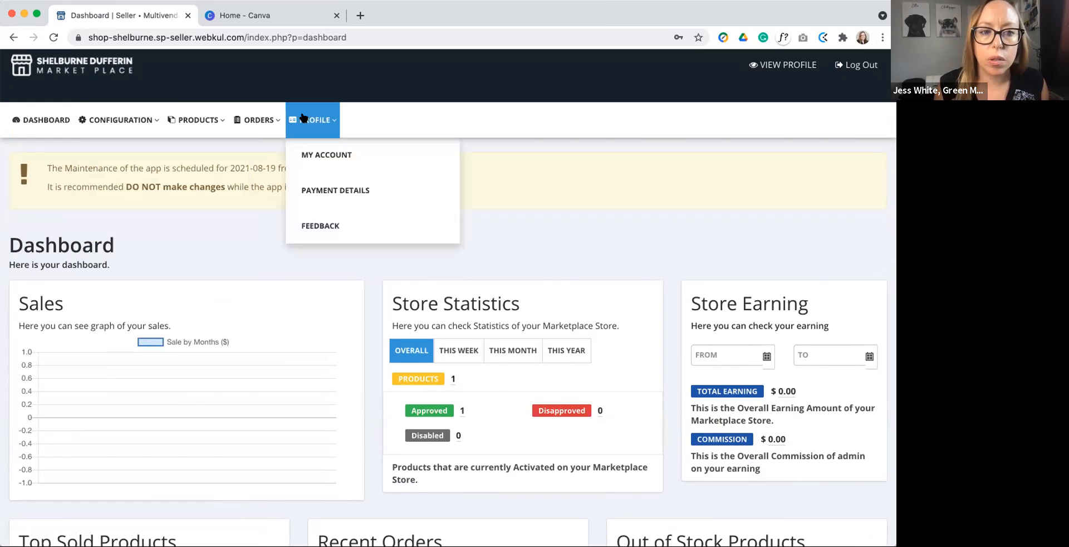
{"action": "left_click", "coordinate": [206, 120]}
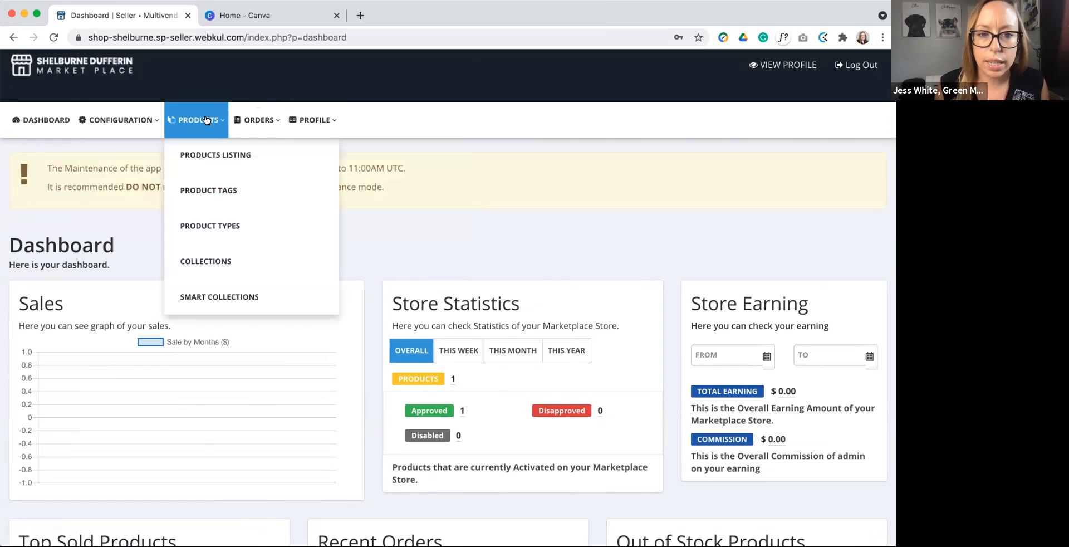
{"action": "left_click", "coordinate": [322, 114]}
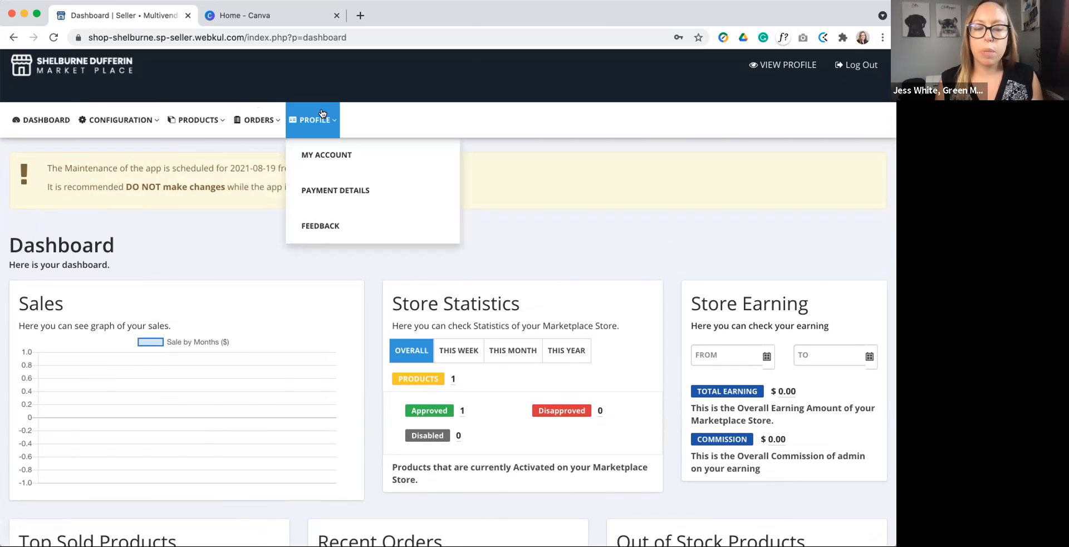
{"action": "left_click", "coordinate": [325, 156]}
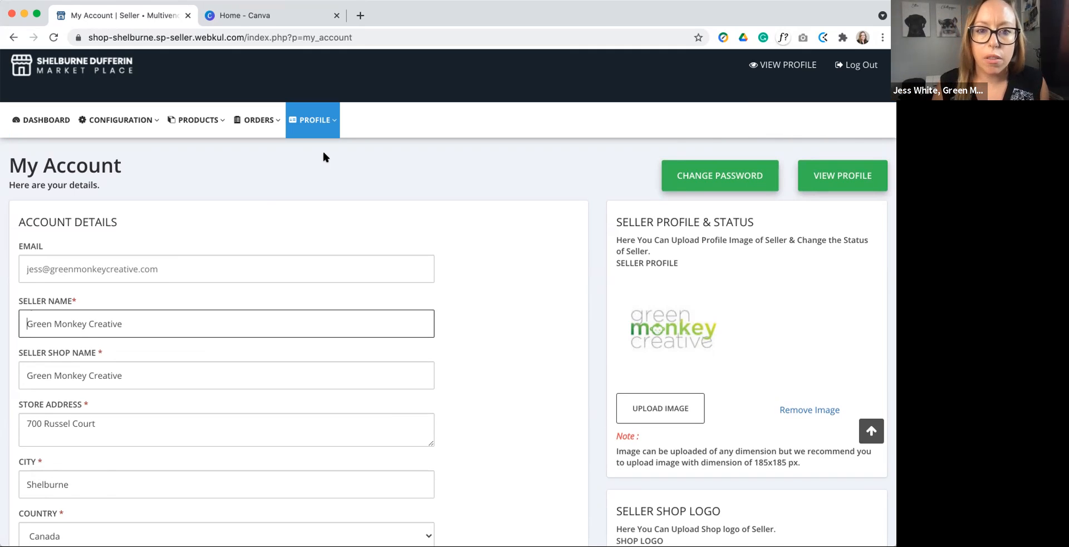
Step: Open the public seller profile in a separate browser tab and switch to it
{"action": "right_click", "coordinate": [771, 65]}
{"action": "left_click", "coordinate": [699, 71]}
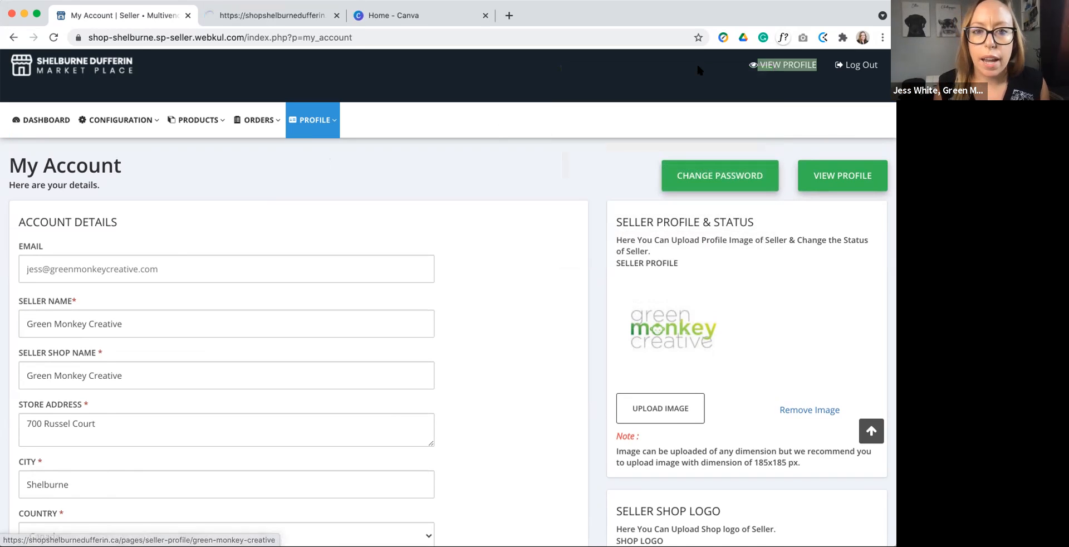
{"action": "left_click", "coordinate": [278, 15]}
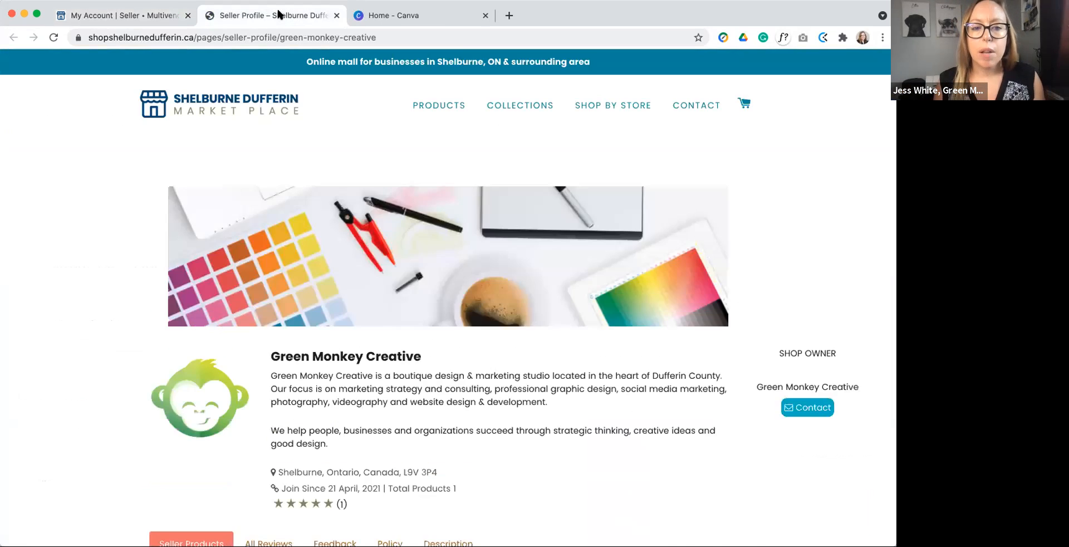
Step: Examine the public profile's banner, logo and shop owner details, and highlight the short store description
{"action": "scroll", "coordinate": [526, 195], "scroll_direction": "down", "scroll_amount": 3}
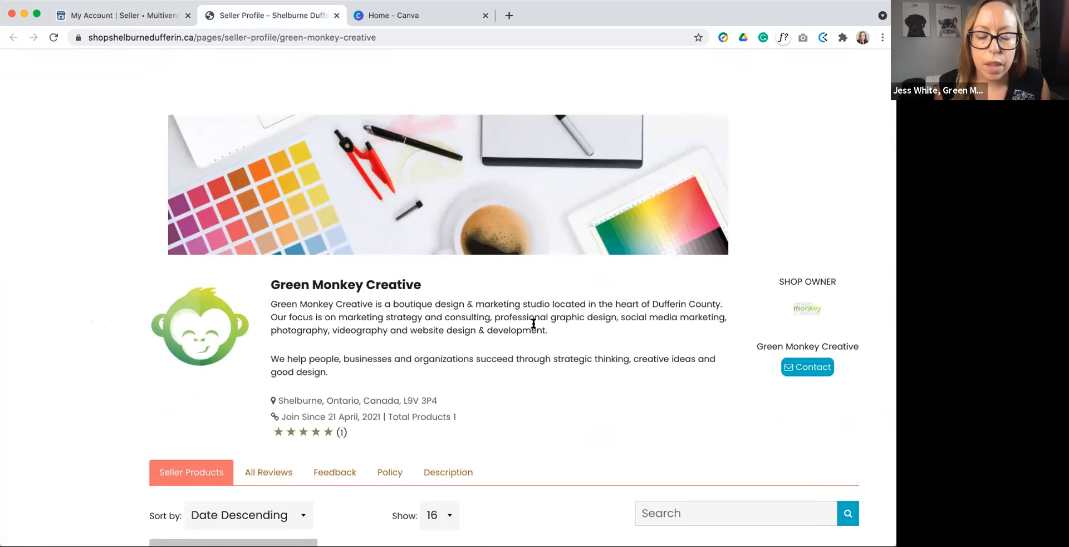
{"action": "scroll", "coordinate": [533, 319], "scroll_direction": "down", "scroll_amount": 3}
{"action": "left_click_drag", "start_coordinate": [273, 193], "coordinate": [367, 260]}
{"action": "scroll", "coordinate": [263, 223], "scroll_direction": "down", "scroll_amount": 1}
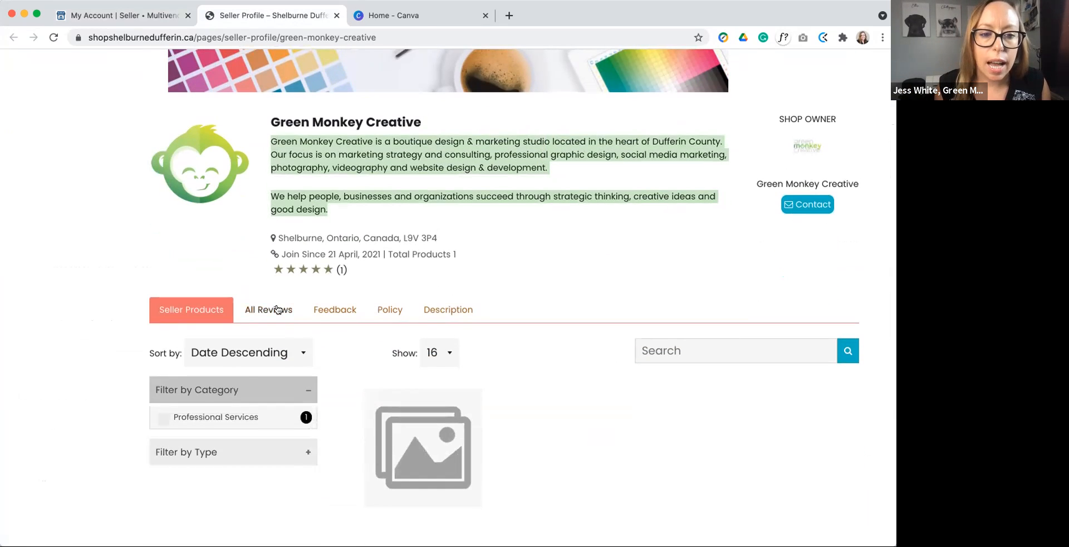
Step: Review the public profile's Description, Policy, Feedback, All Reviews and Seller Products sections
{"action": "left_click", "coordinate": [451, 308]}
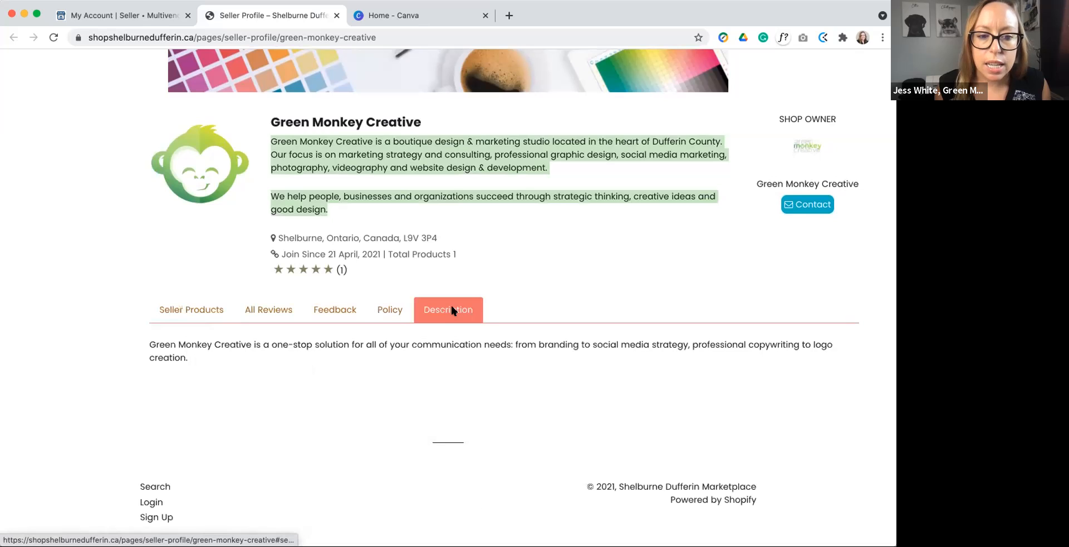
{"action": "left_click", "coordinate": [394, 310]}
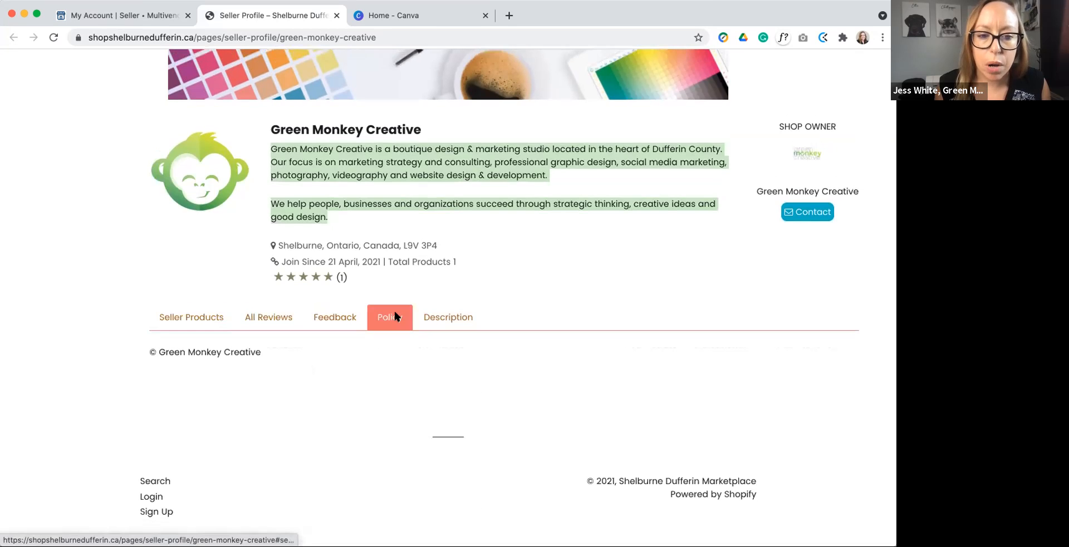
{"action": "left_click", "coordinate": [336, 318]}
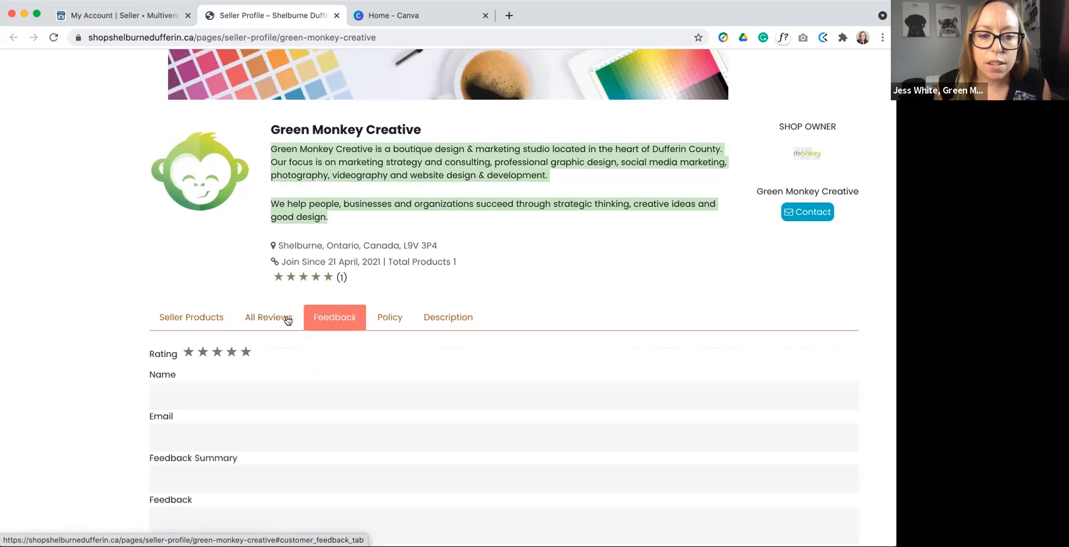
{"action": "left_click", "coordinate": [283, 318]}
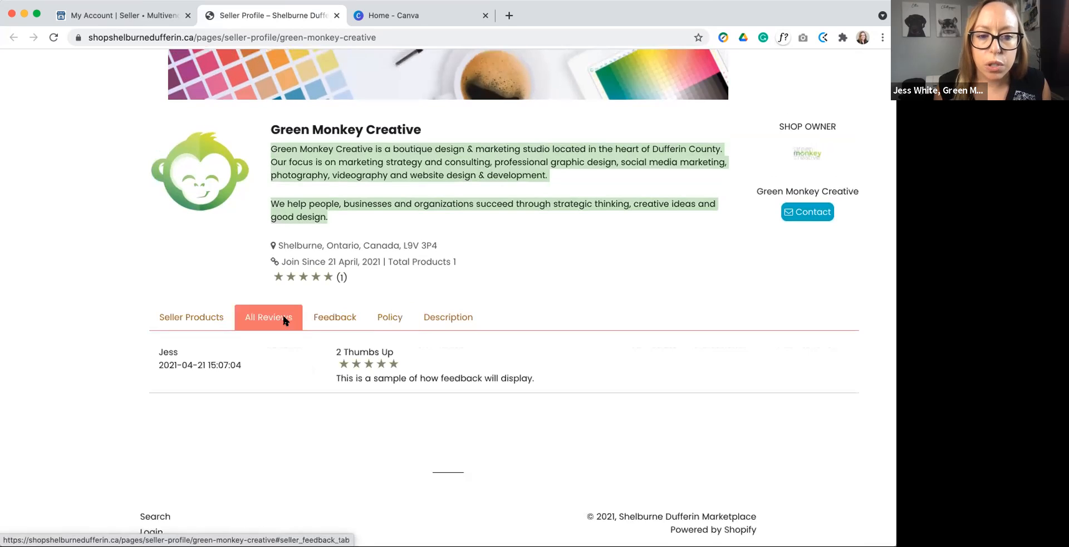
{"action": "left_click", "coordinate": [194, 316]}
{"action": "scroll", "coordinate": [458, 338], "scroll_direction": "down", "scroll_amount": 2}
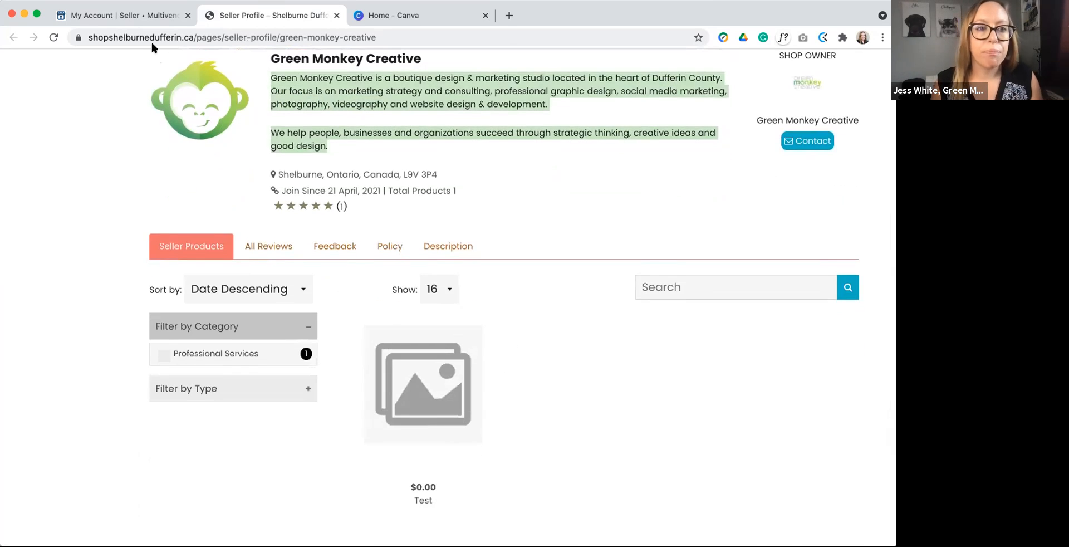
Step: Return to the My Account page and review the seller name, shop name, address, contact and image fields
{"action": "left_click", "coordinate": [136, 16]}
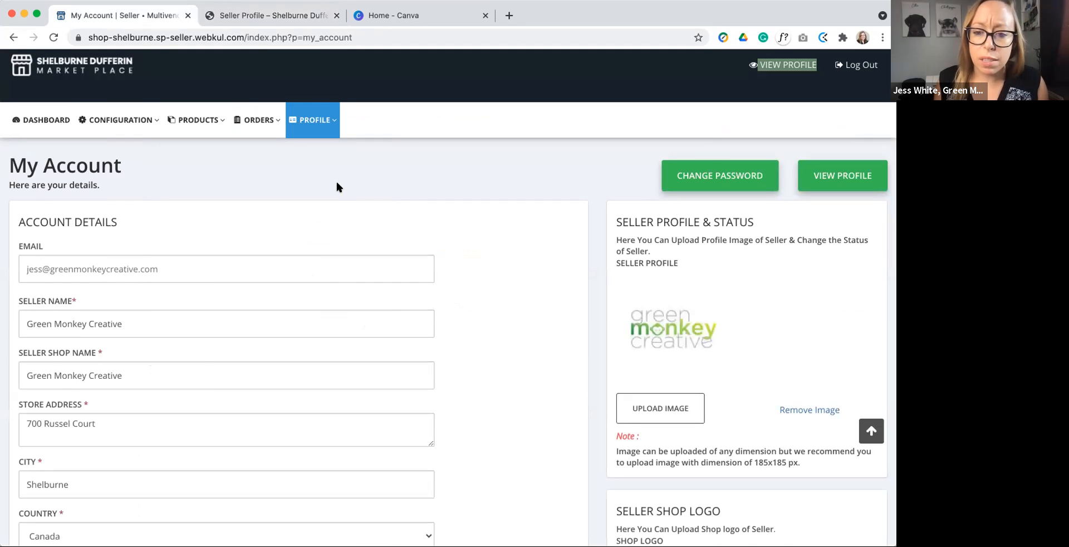
{"action": "scroll", "coordinate": [341, 215], "scroll_direction": "down", "scroll_amount": 5}
{"action": "scroll", "coordinate": [342, 217], "scroll_direction": "up", "scroll_amount": 5}
{"action": "scroll", "coordinate": [342, 217], "scroll_direction": "up", "scroll_amount": 1}
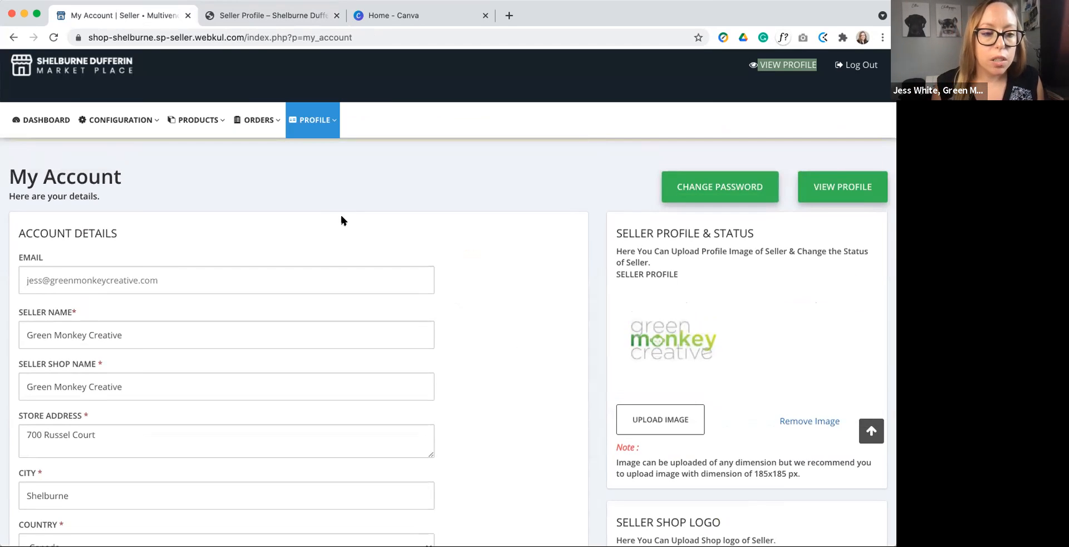
{"action": "scroll", "coordinate": [341, 218], "scroll_direction": "down", "scroll_amount": 5}
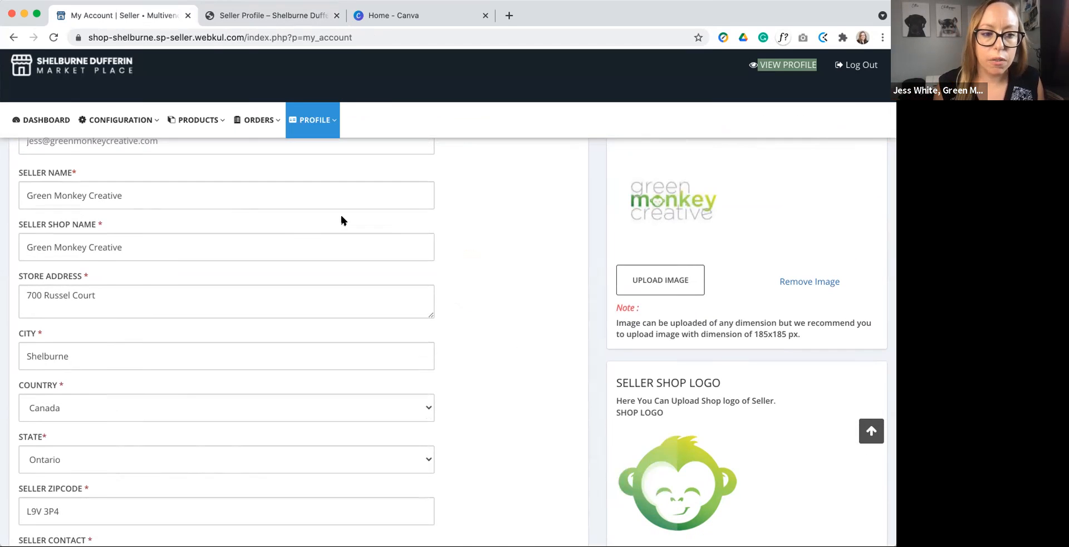
{"action": "scroll", "coordinate": [342, 220], "scroll_direction": "down", "scroll_amount": 5}
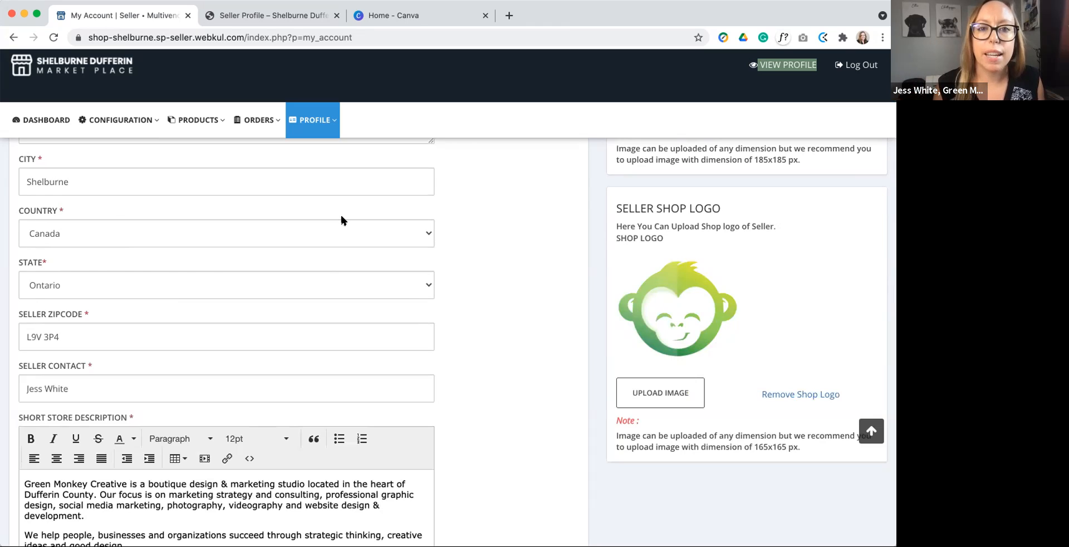
{"action": "scroll", "coordinate": [416, 226], "scroll_direction": "up", "scroll_amount": 4}
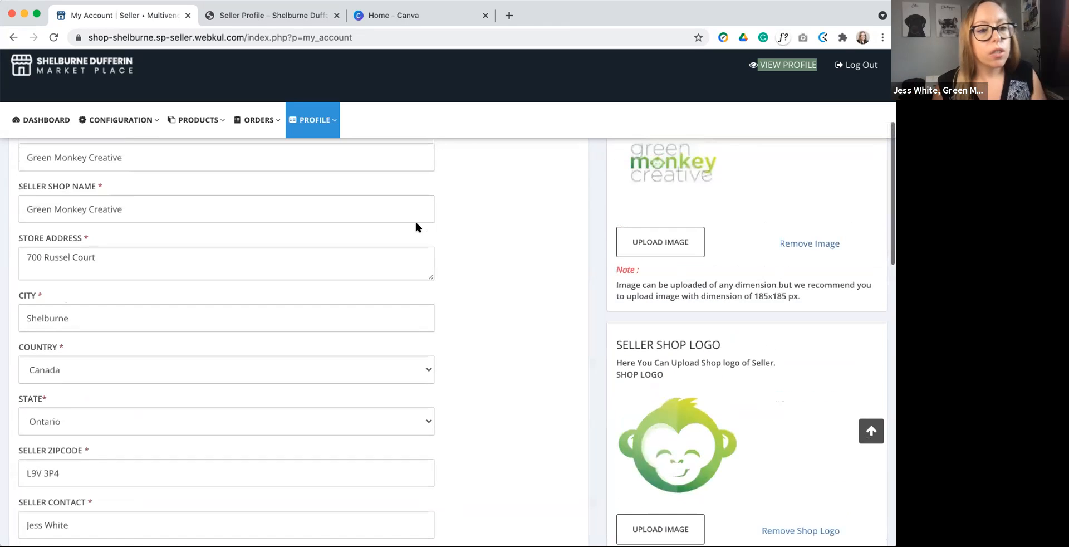
{"action": "scroll", "coordinate": [415, 223], "scroll_direction": "down", "scroll_amount": 1}
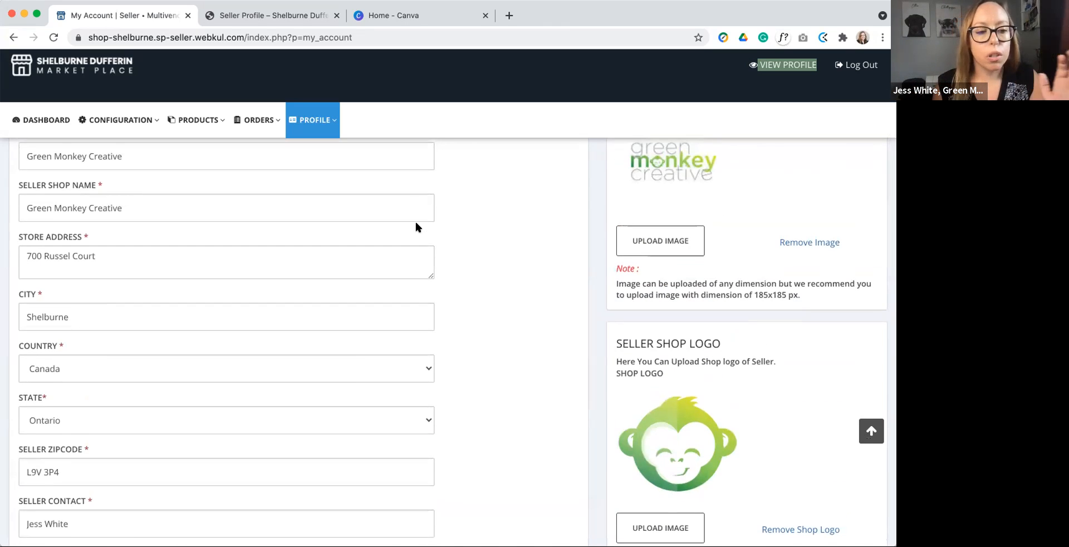
{"action": "scroll", "coordinate": [416, 223], "scroll_direction": "down", "scroll_amount": 4}
{"action": "scroll", "coordinate": [417, 224], "scroll_direction": "up", "scroll_amount": 5}
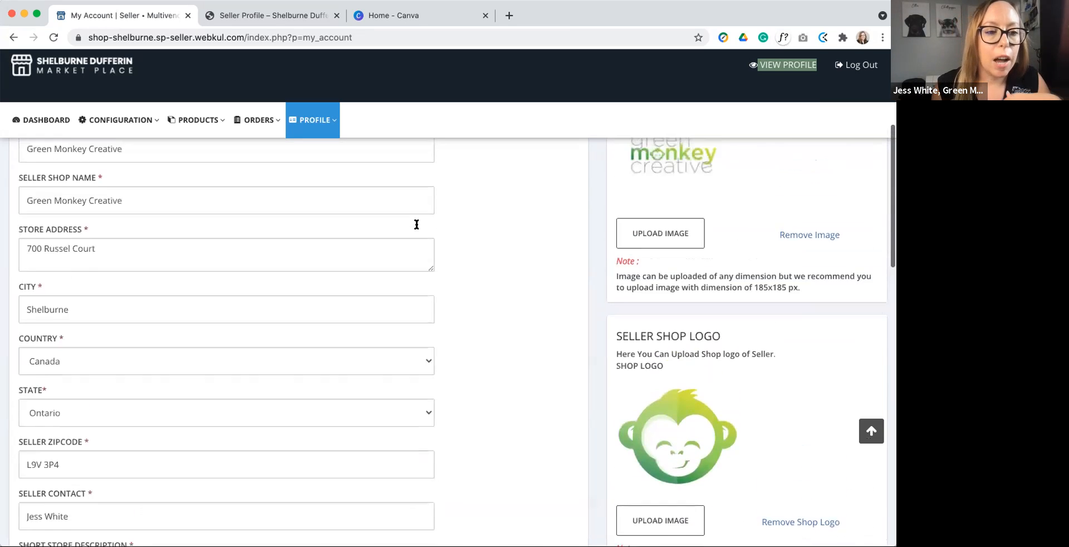
{"action": "scroll", "coordinate": [416, 224], "scroll_direction": "up", "scroll_amount": 3}
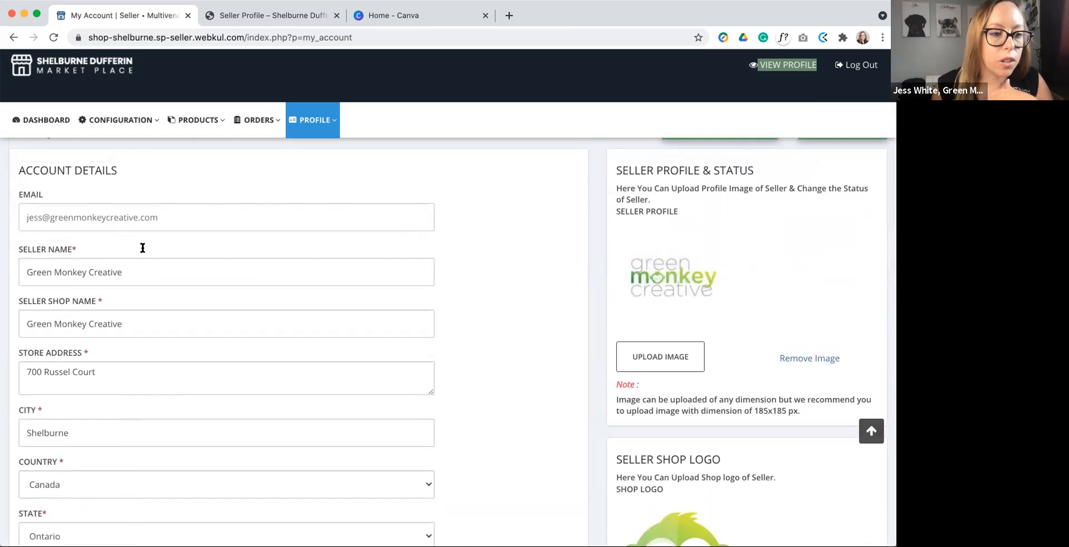
Step: Examine the short and detailed store descriptions in the account details, highlighting the detailed description text
{"action": "scroll", "coordinate": [158, 412], "scroll_direction": "down", "scroll_amount": 5}
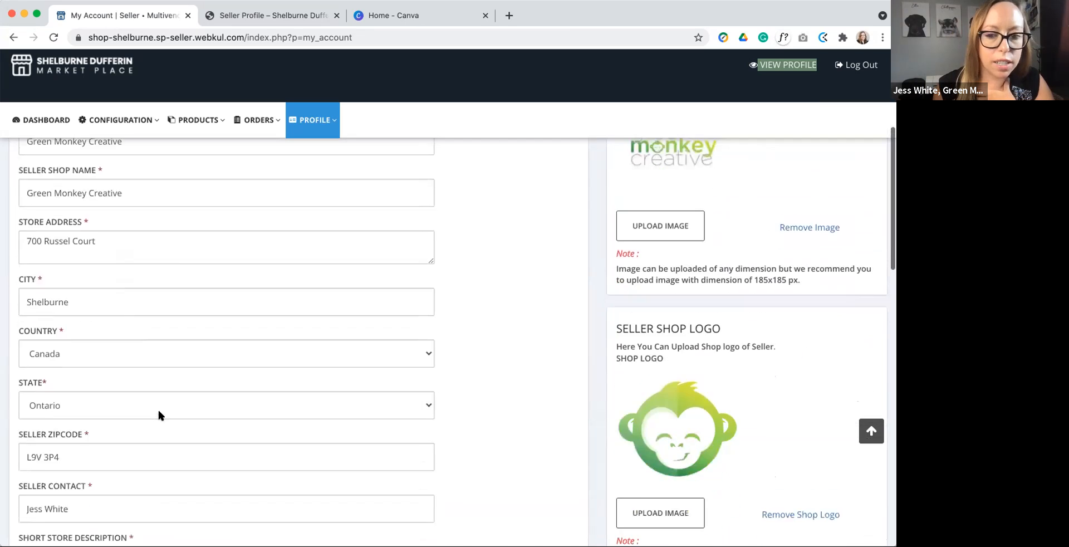
{"action": "scroll", "coordinate": [159, 411], "scroll_direction": "down", "scroll_amount": 5}
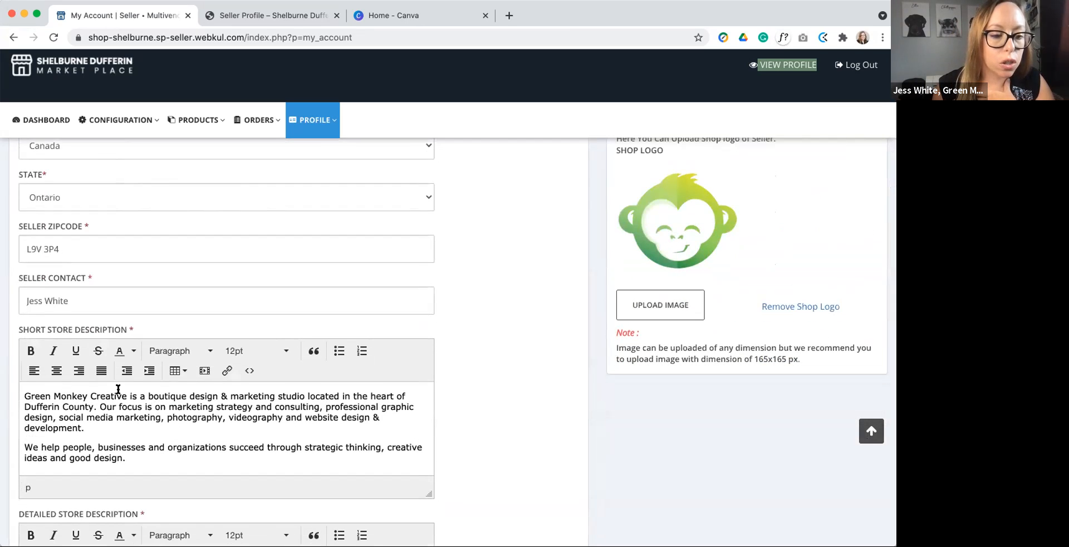
{"action": "scroll", "coordinate": [180, 431], "scroll_direction": "down", "scroll_amount": 5}
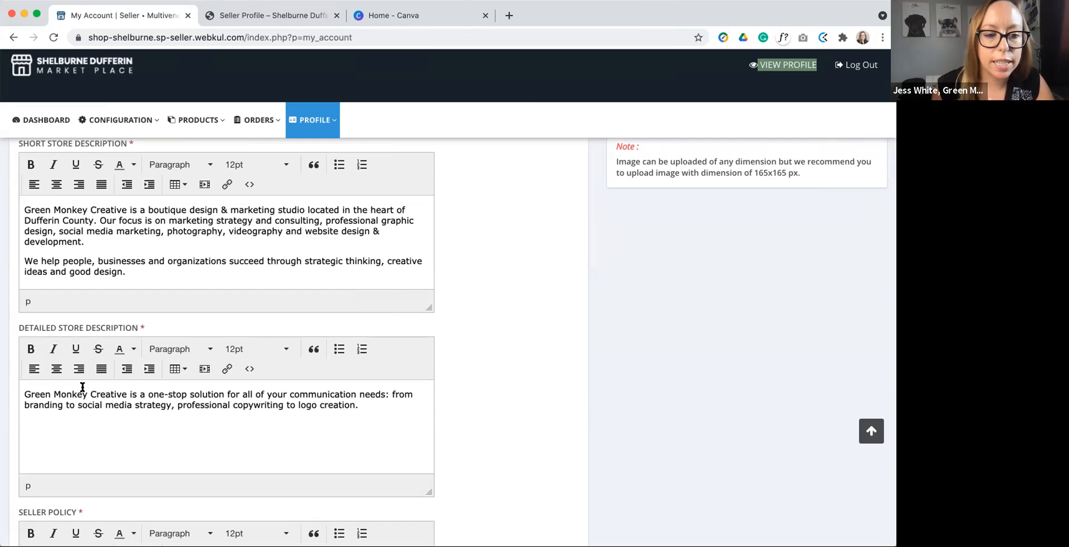
{"action": "left_click_drag", "start_coordinate": [30, 393], "coordinate": [101, 395]}
{"action": "left_click_drag", "start_coordinate": [191, 412], "coordinate": [310, 424]}
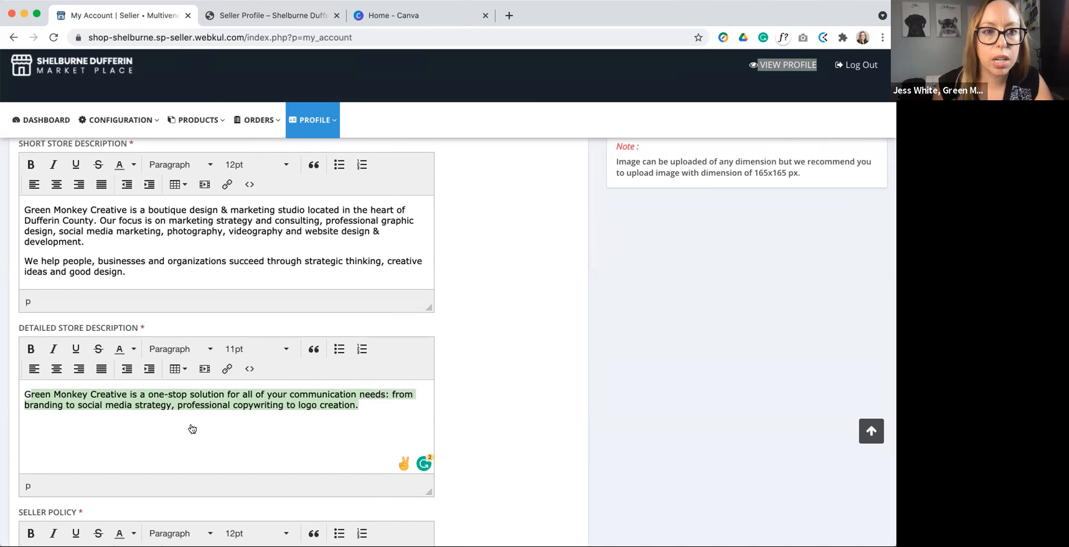
Step: Switch back to the public seller profile and check how its Description section presents the detailed store description
{"action": "left_click", "coordinate": [388, 12]}
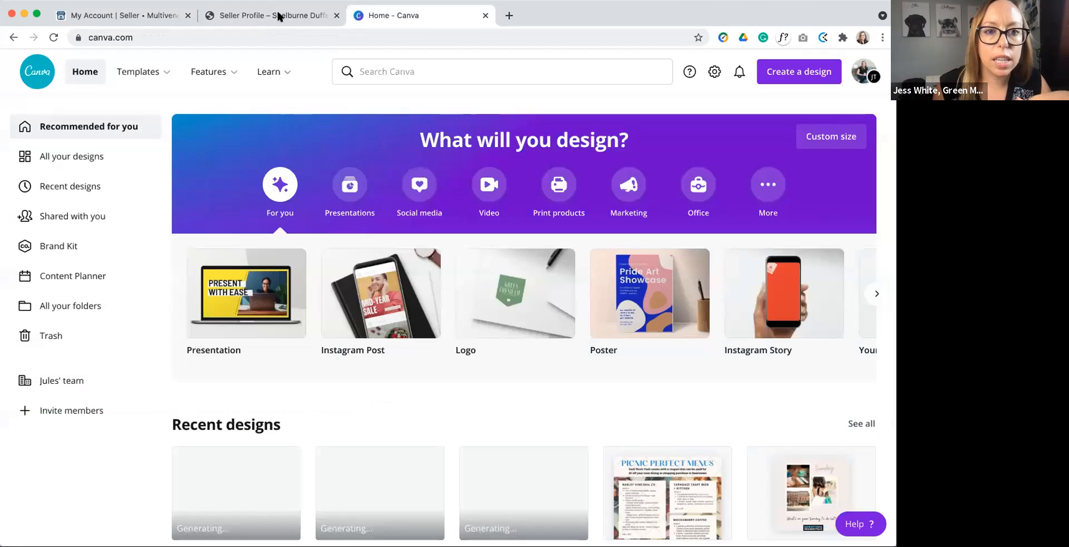
{"action": "left_click", "coordinate": [279, 15]}
{"action": "left_click", "coordinate": [448, 246]}
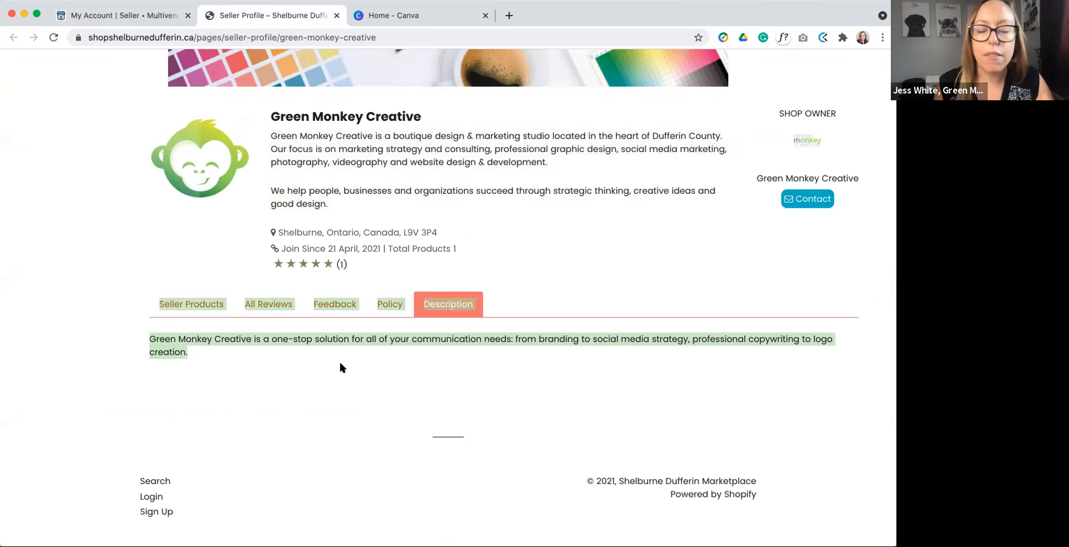
Step: Return to the My Account page and review the Seller Policy text
{"action": "left_click", "coordinate": [153, 15]}
{"action": "scroll", "coordinate": [262, 259], "scroll_direction": "down", "scroll_amount": 5}
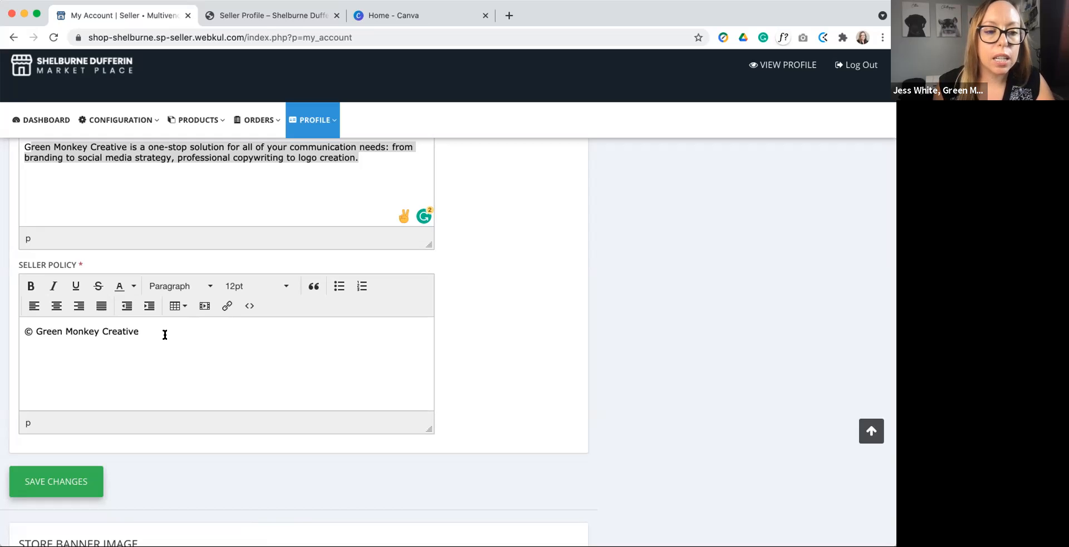
{"action": "left_click", "coordinate": [163, 334]}
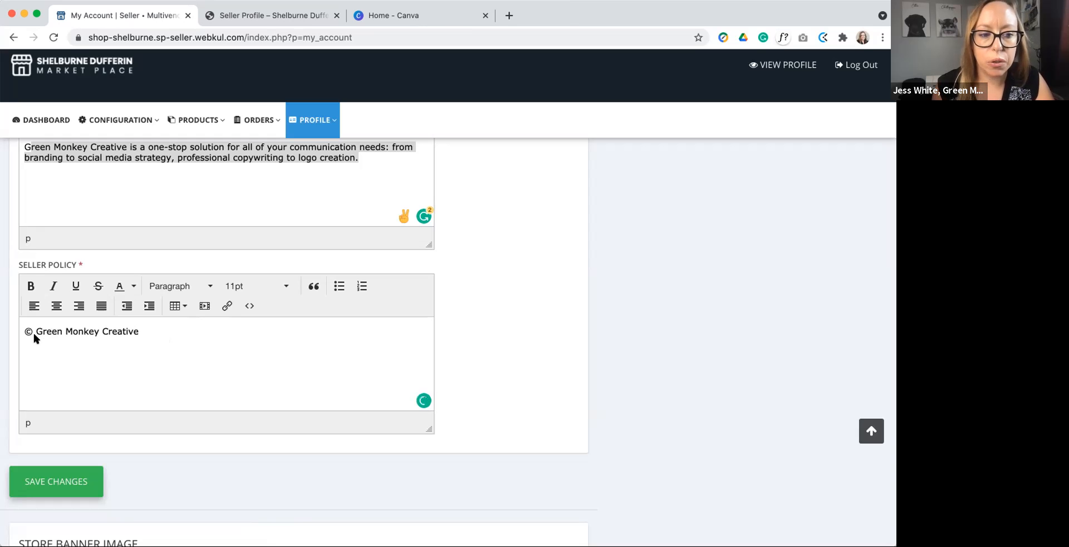
Step: Examine the Store Banner Image section of the account and compare it with the banner on the public seller profile
{"action": "scroll", "coordinate": [157, 346], "scroll_direction": "down", "scroll_amount": 5}
{"action": "scroll", "coordinate": [157, 343], "scroll_direction": "down", "scroll_amount": 3}
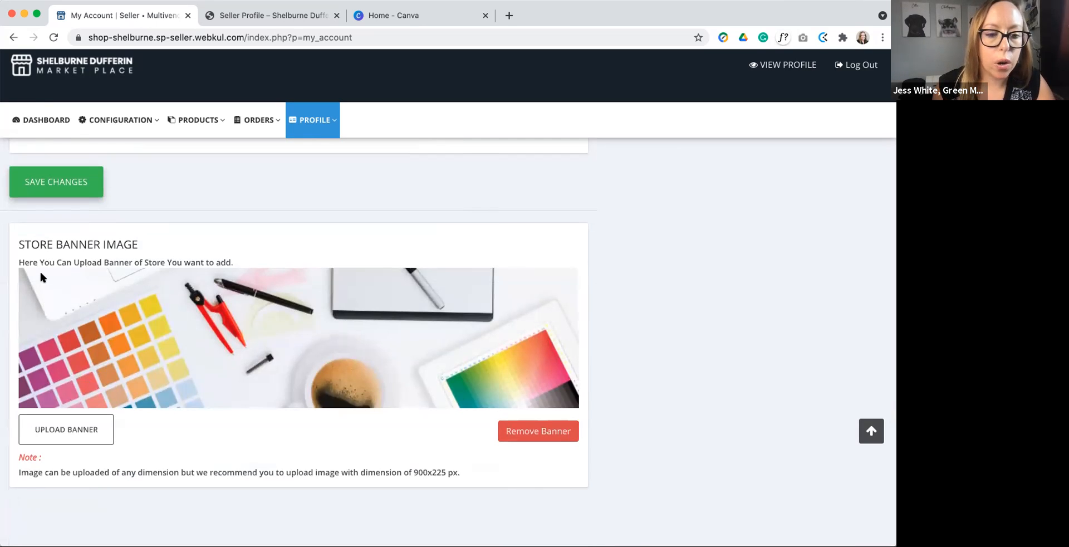
{"action": "left_click", "coordinate": [262, 15]}
{"action": "scroll", "coordinate": [194, 212], "scroll_direction": "up", "scroll_amount": 5}
{"action": "scroll", "coordinate": [195, 216], "scroll_direction": "up", "scroll_amount": 2}
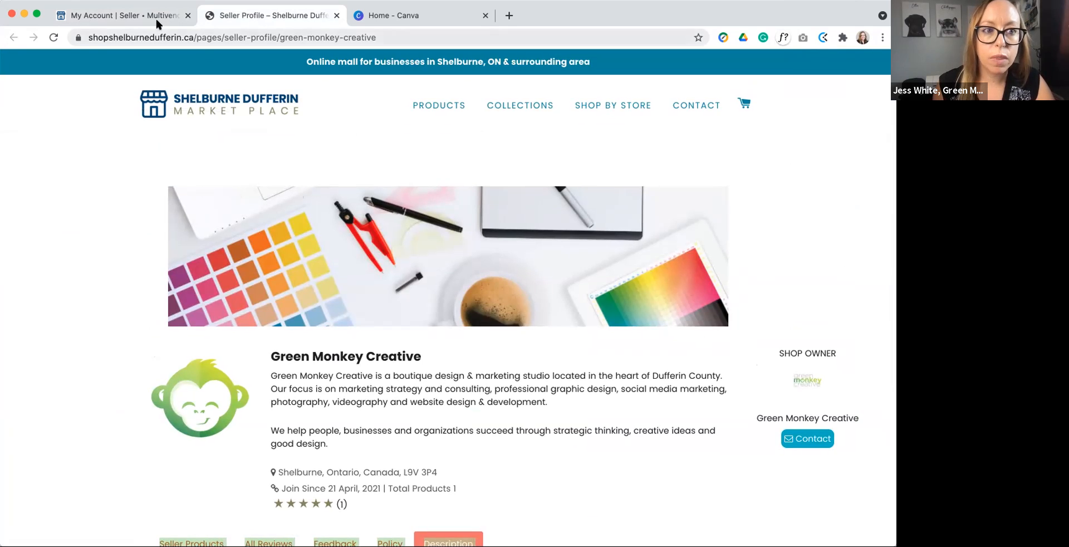
{"action": "left_click", "coordinate": [115, 13]}
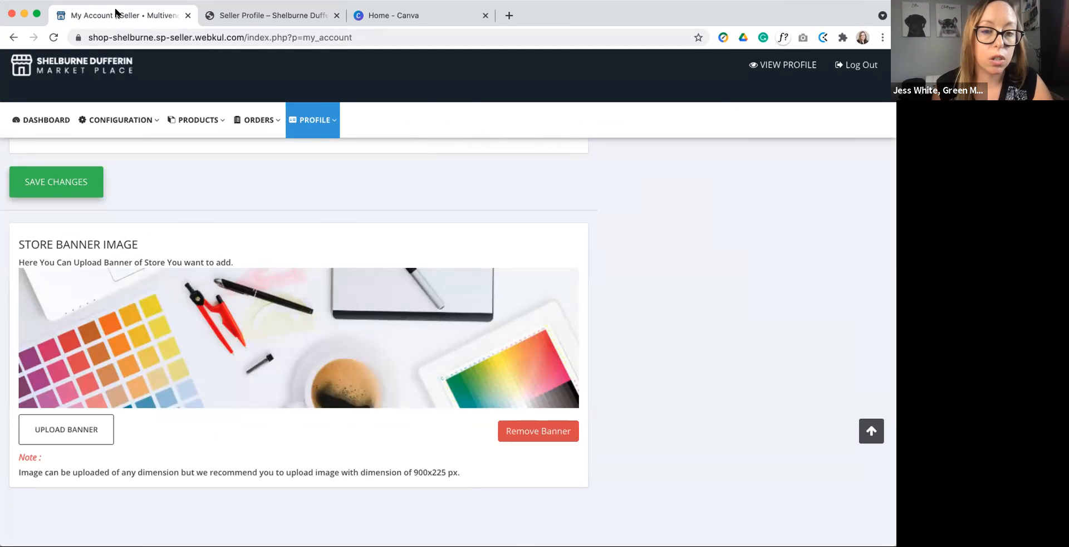
Step: Switch to Canva and create a new custom-size design of 900 x 225 px
{"action": "left_click", "coordinate": [443, 12]}
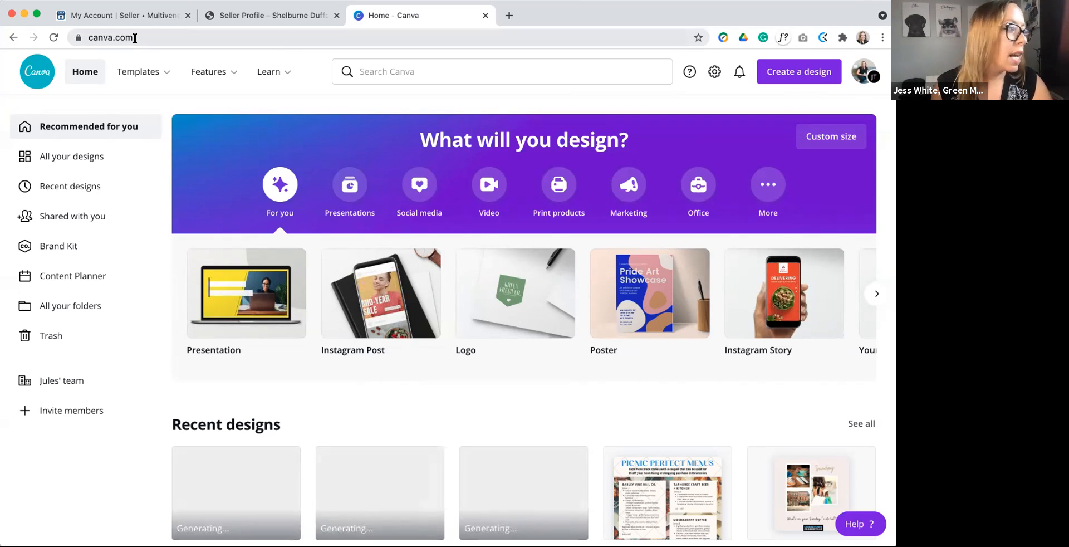
{"action": "key", "text": "super+Tab"}
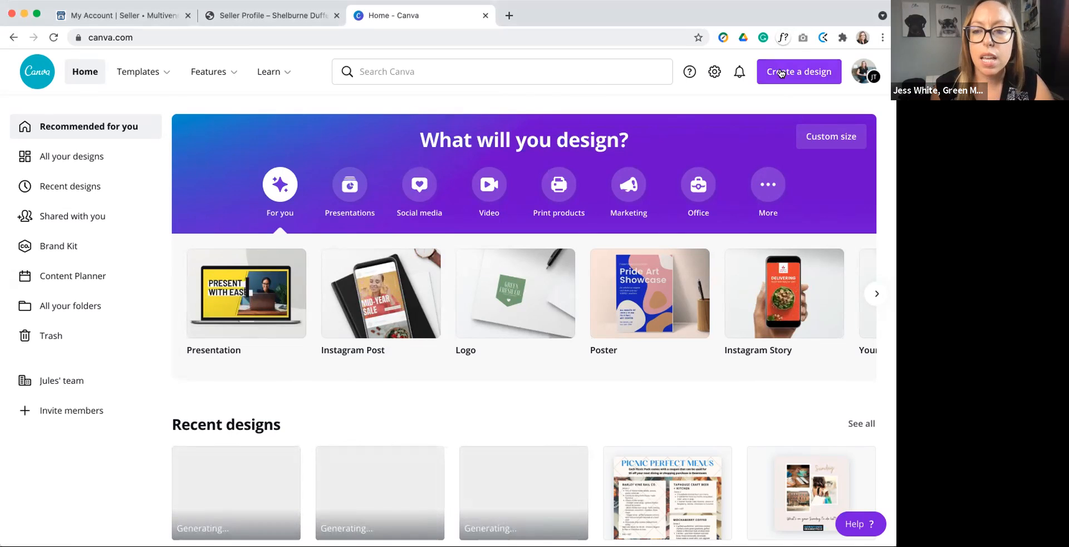
{"action": "left_click", "coordinate": [788, 73]}
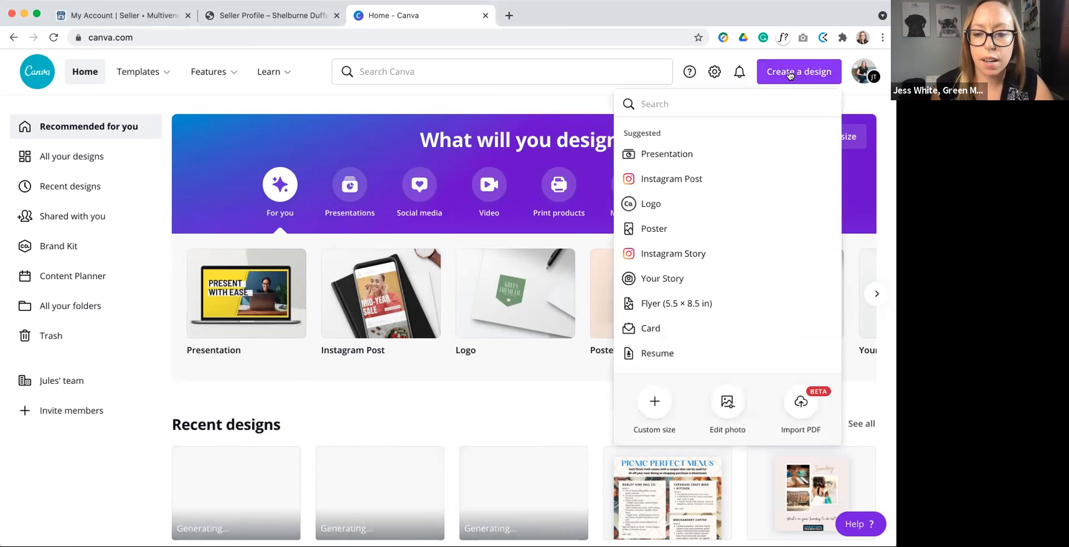
{"action": "left_click", "coordinate": [655, 399]}
{"action": "type", "text": "900"}
{"action": "key", "text": "Tab"}
{"action": "type", "text": "225"}
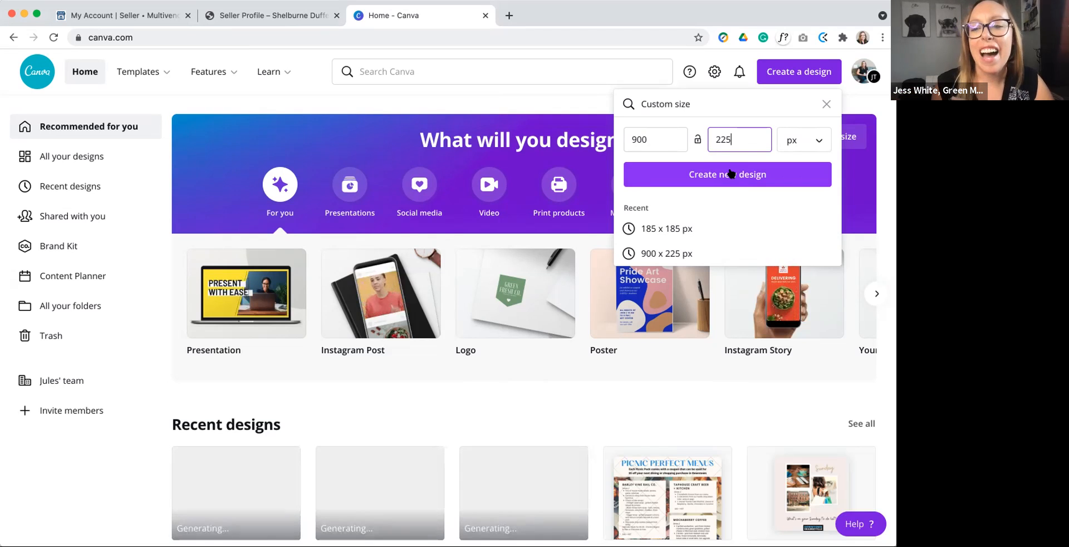
{"action": "left_click", "coordinate": [807, 139]}
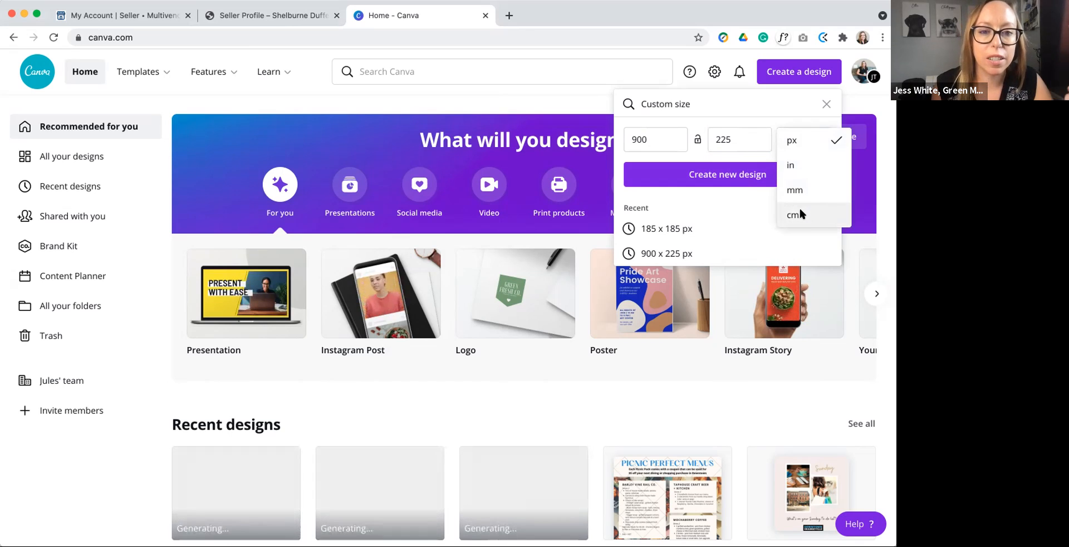
{"action": "left_click", "coordinate": [793, 144]}
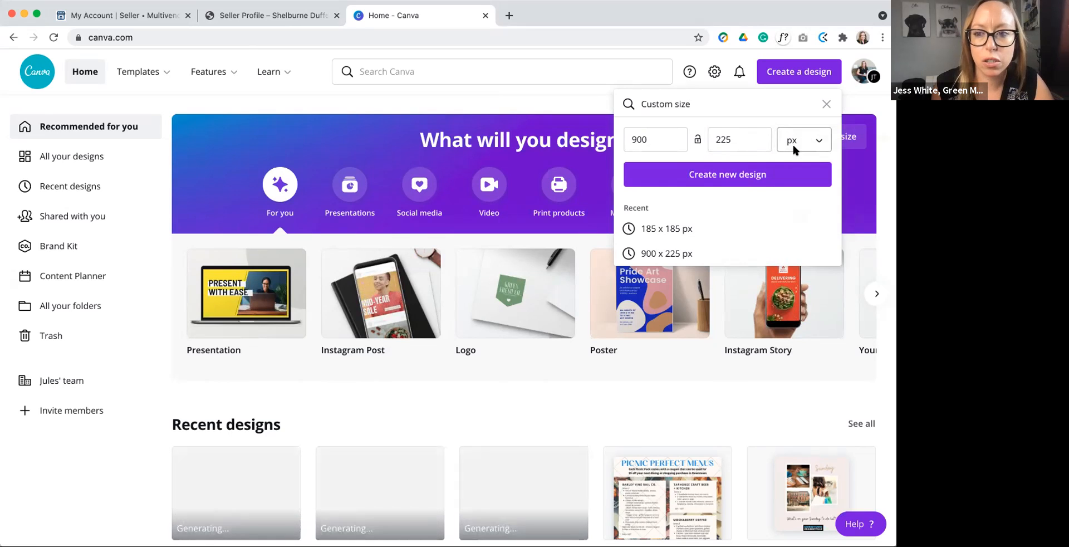
{"action": "left_click", "coordinate": [747, 172]}
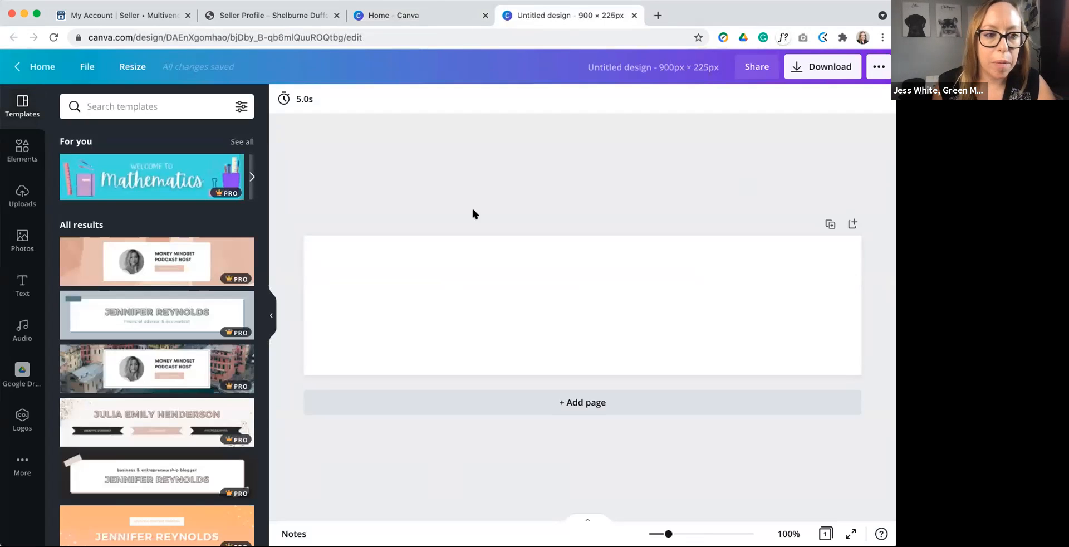
Step: Search the photo library for "marketing" and fill the blank banner with the photo of hands typing on a laptop
{"action": "left_click", "coordinate": [22, 237]}
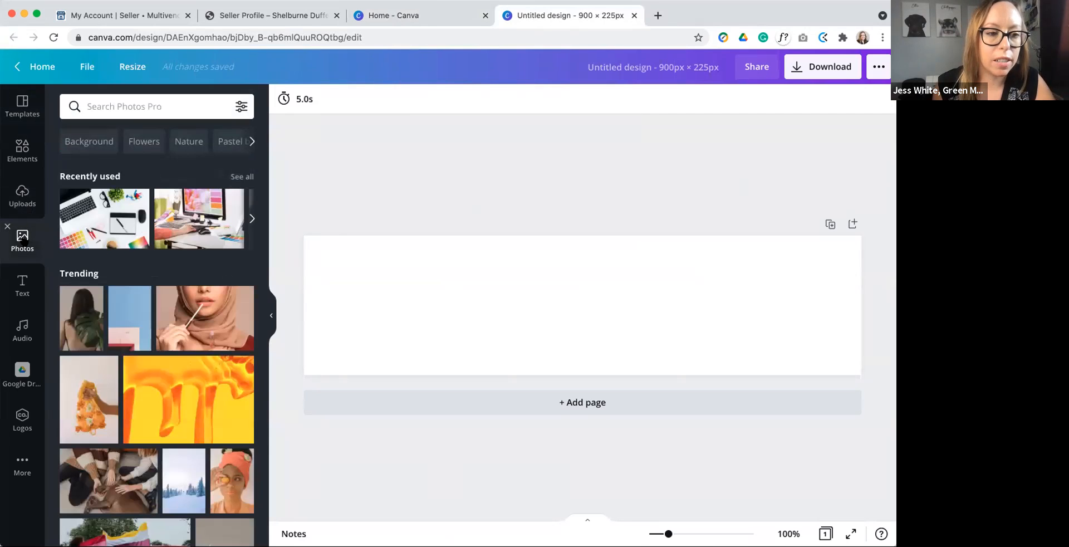
{"action": "left_click", "coordinate": [148, 113]}
{"action": "type", "text": "m"}
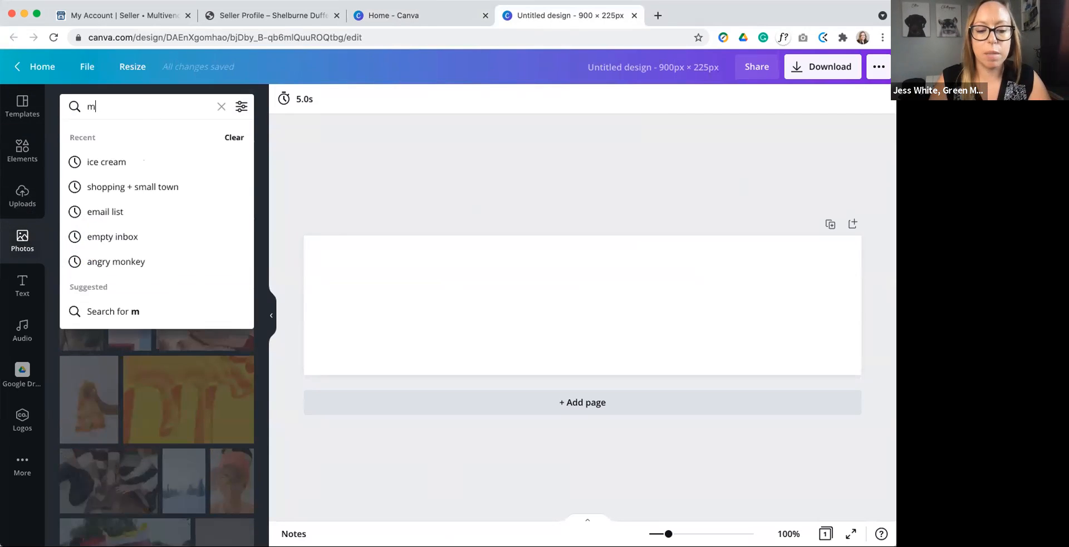
{"action": "type", "text": "arketing"}
{"action": "left_click", "coordinate": [191, 167]}
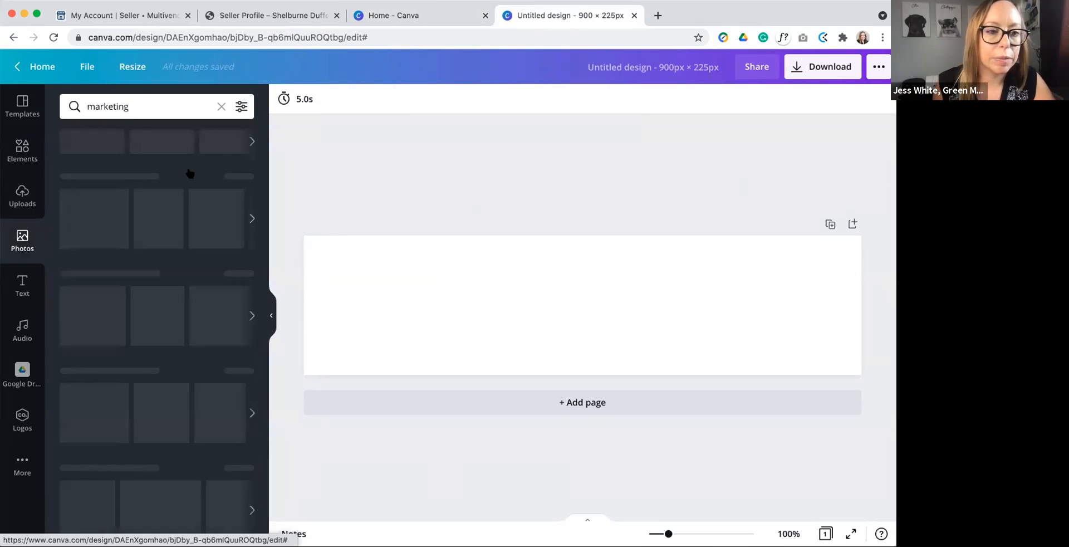
{"action": "left_click_drag", "start_coordinate": [92, 180], "coordinate": [312, 238]}
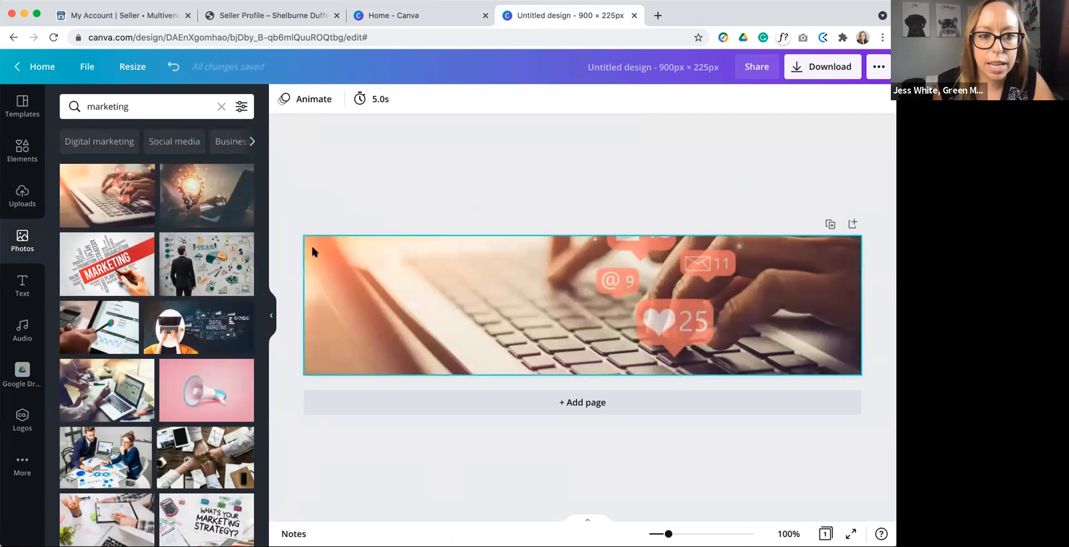
Step: Shift the photo downward inside the banner frame so more of its upper part, including the person icon, shows
{"action": "double_click", "coordinate": [558, 271]}
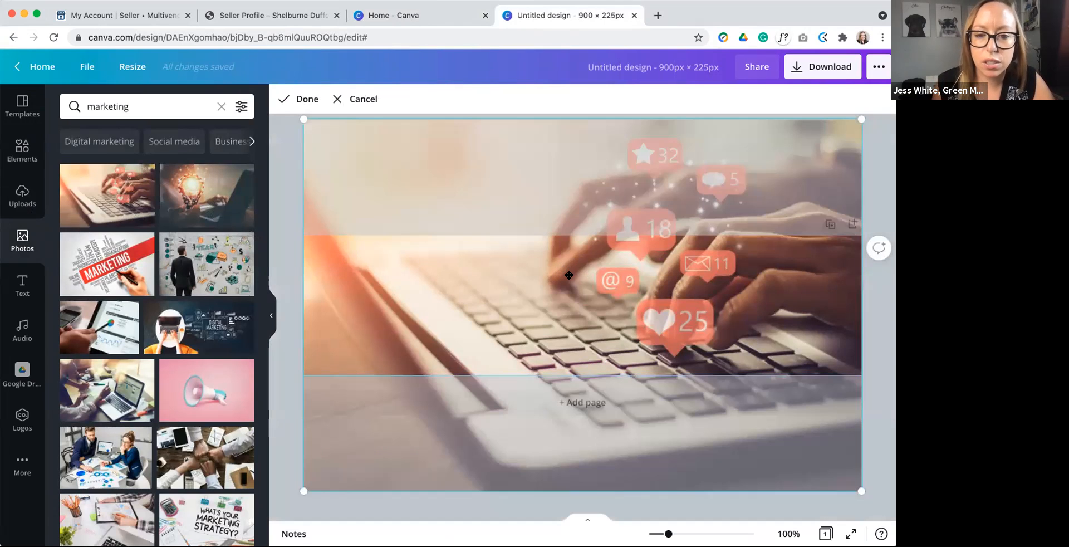
{"action": "left_click_drag", "start_coordinate": [585, 284], "coordinate": [583, 309]}
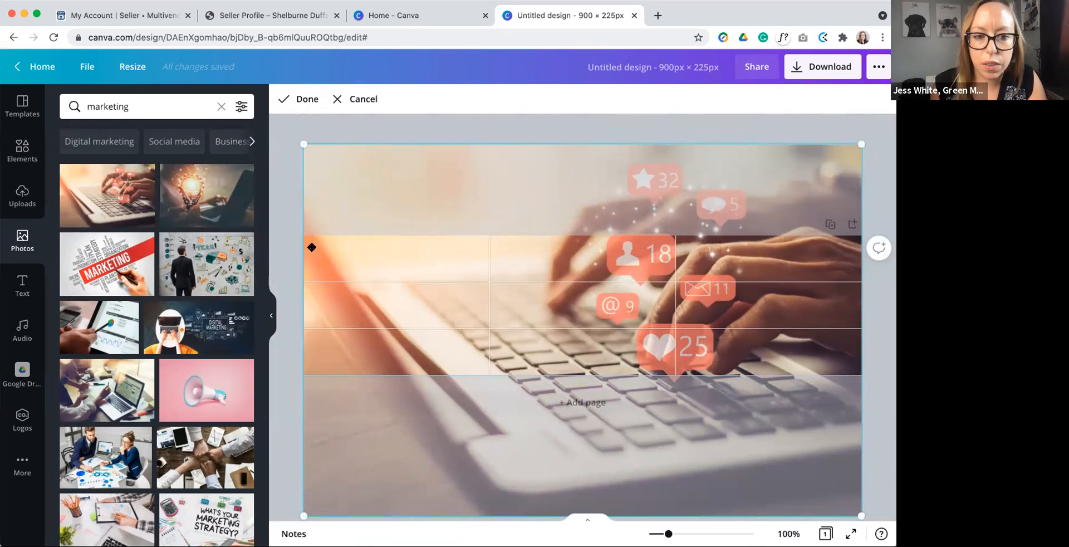
{"action": "left_click_drag", "start_coordinate": [603, 316], "coordinate": [602, 320]}
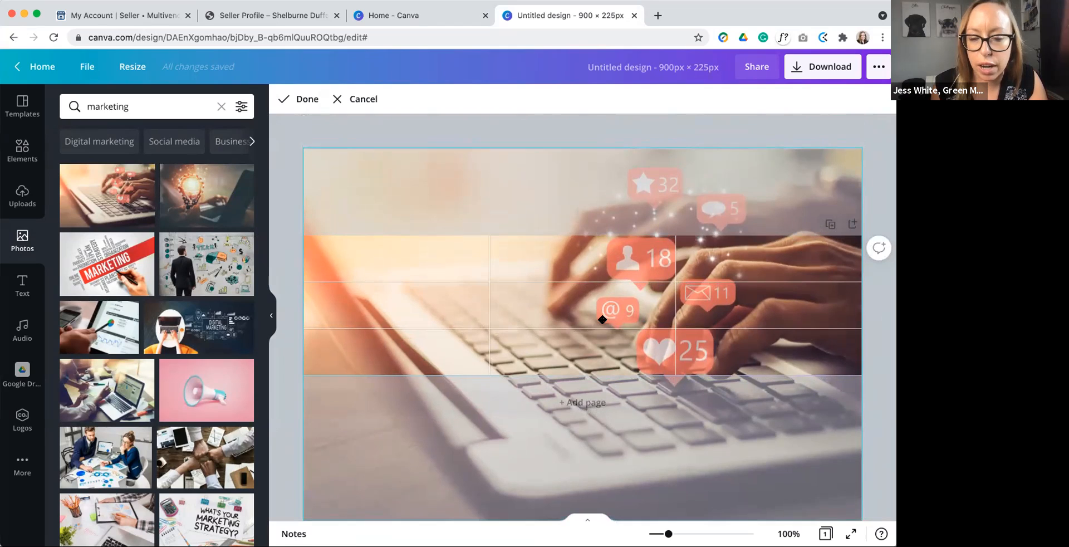
{"action": "left_click", "coordinate": [272, 200]}
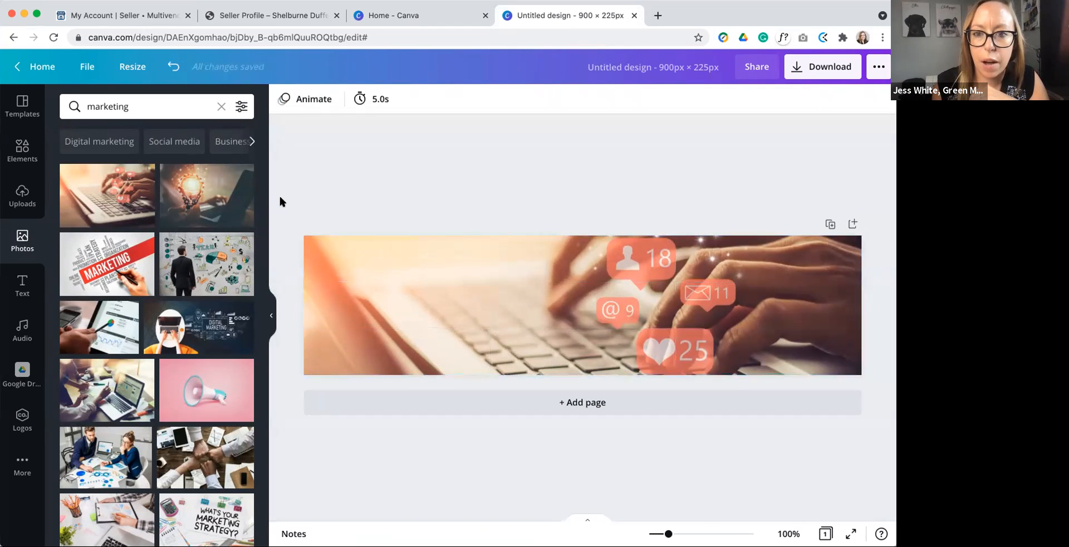
Step: Name the design "Website banner 900x225"
{"action": "left_click", "coordinate": [612, 68]}
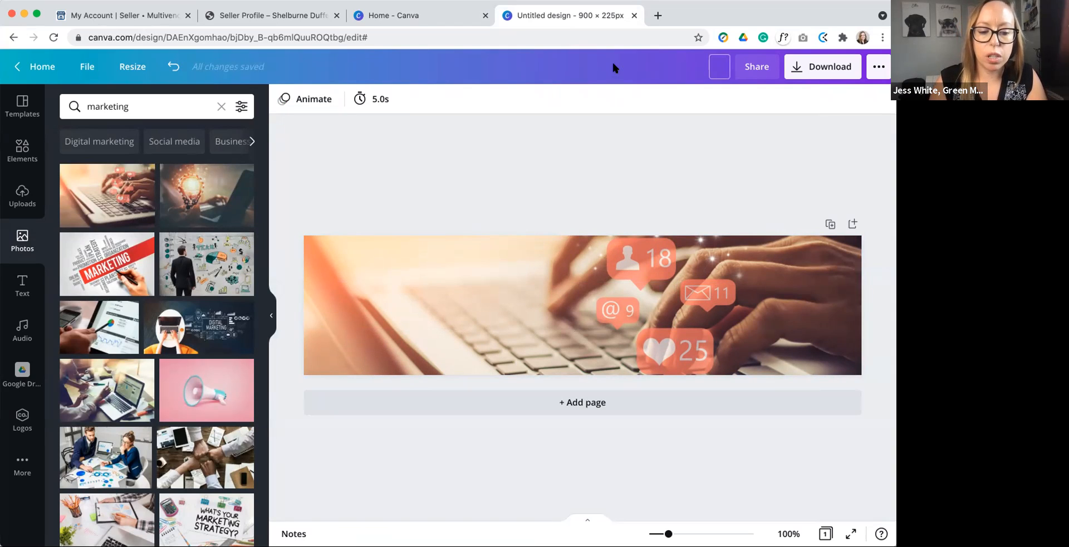
{"action": "type", "text": "Website banner 900x225"}
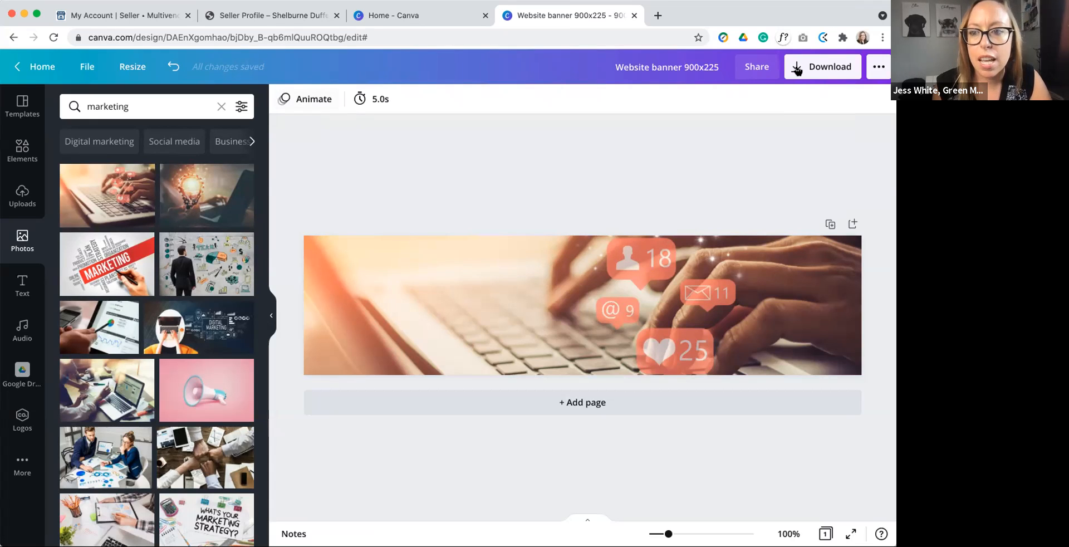
Step: Download the banner design as a PNG at size 1 and dismiss the sharing offer
{"action": "left_click", "coordinate": [818, 69]}
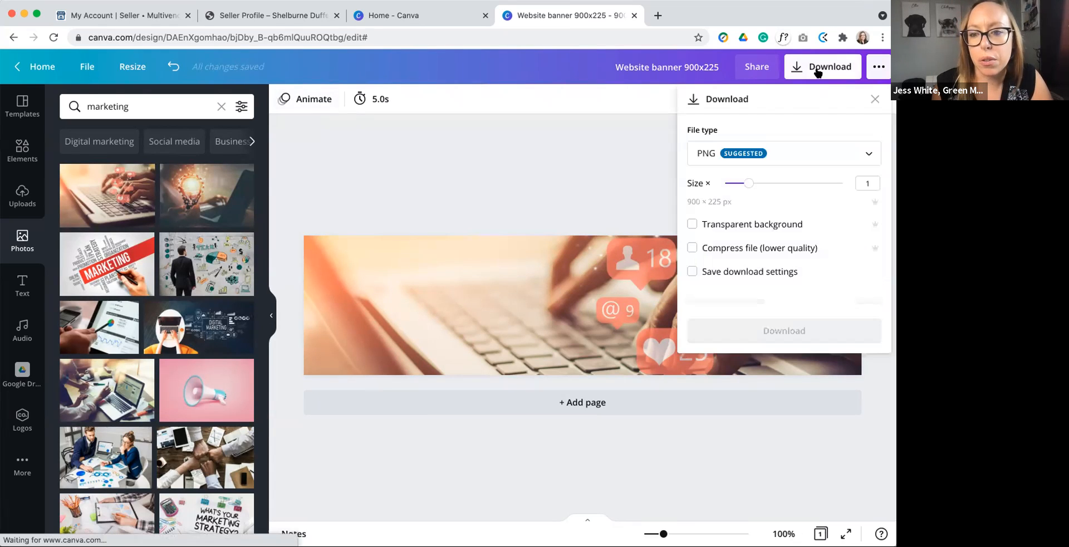
{"action": "left_click", "coordinate": [788, 161]}
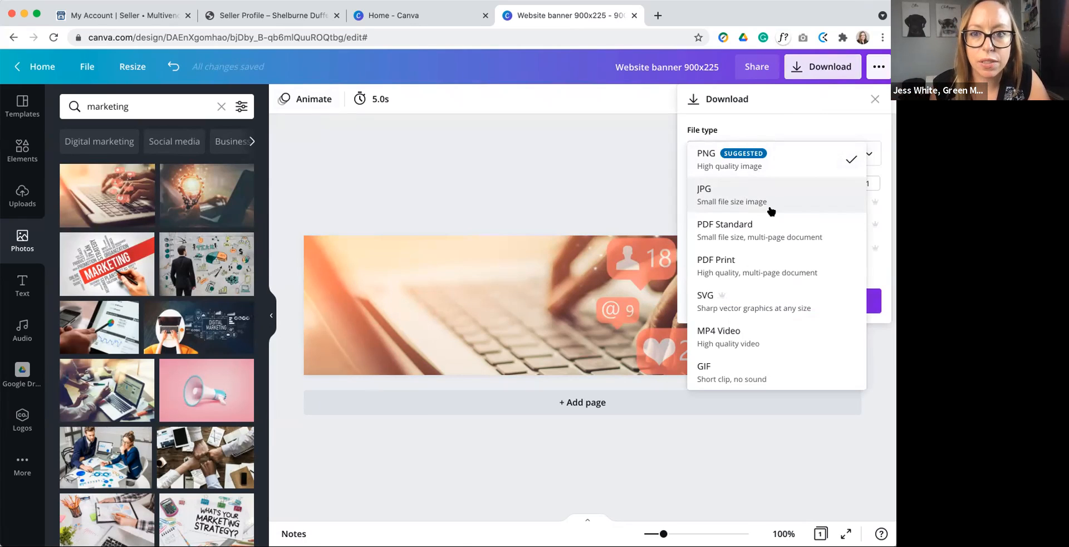
{"action": "left_click", "coordinate": [769, 167]}
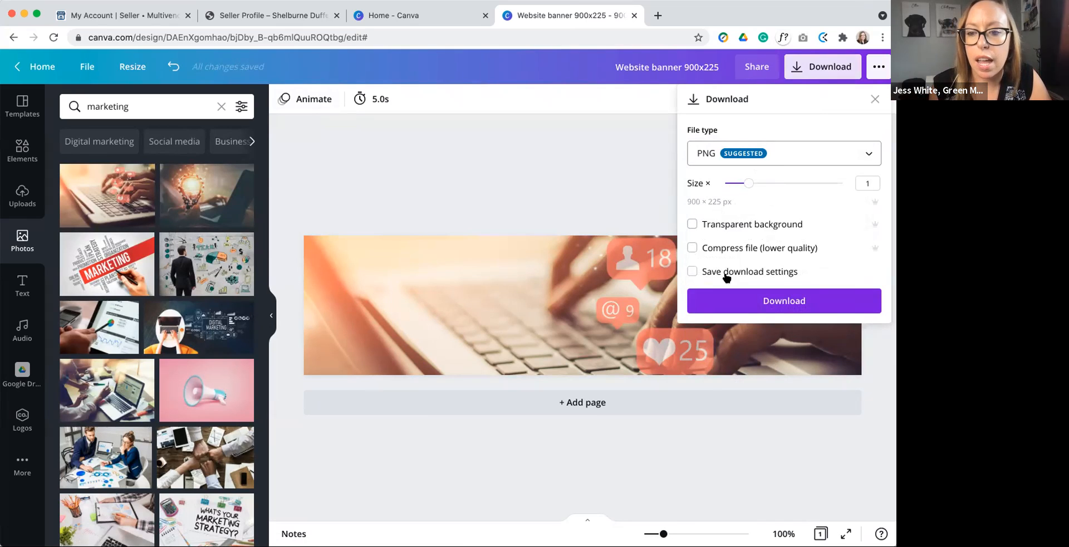
{"action": "left_click", "coordinate": [790, 308]}
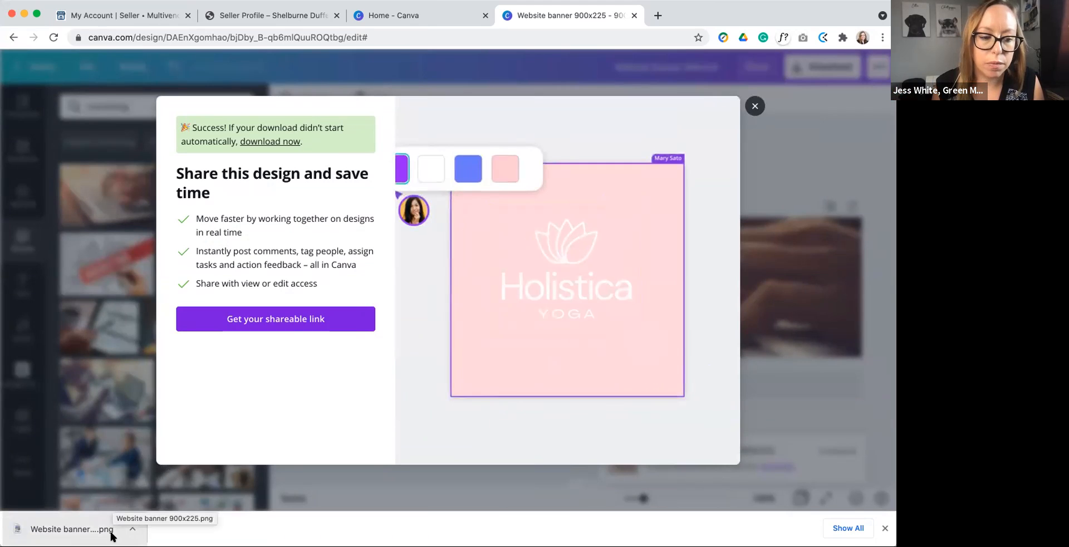
{"action": "left_click", "coordinate": [755, 105]}
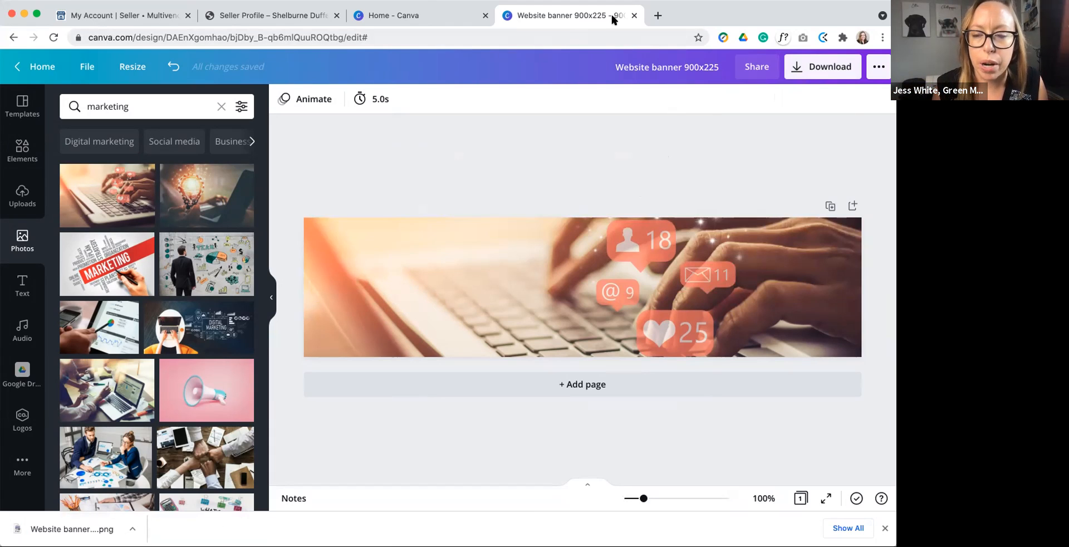
Step: On the My Account page, replace the store banner with the downloaded banner image, cropped to its full area of about 900 x 226 px
{"action": "left_click", "coordinate": [219, 13]}
{"action": "left_click", "coordinate": [132, 13]}
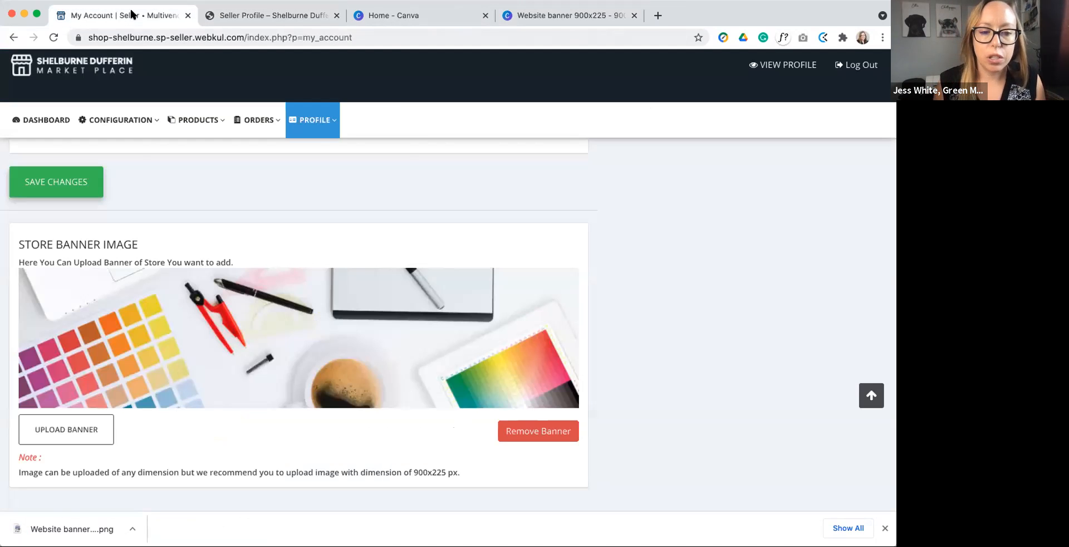
{"action": "left_click", "coordinate": [78, 428]}
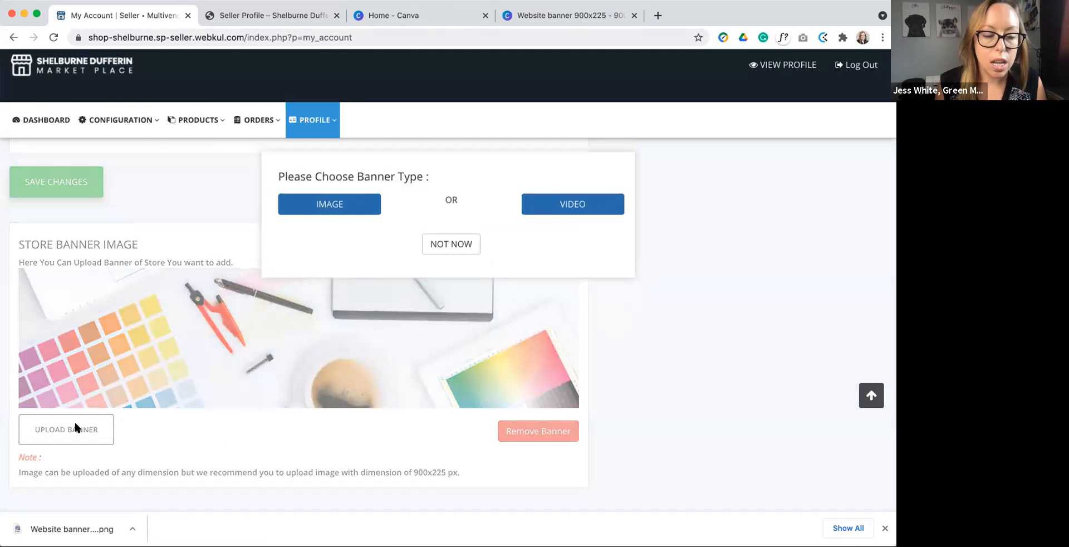
{"action": "left_click", "coordinate": [334, 206]}
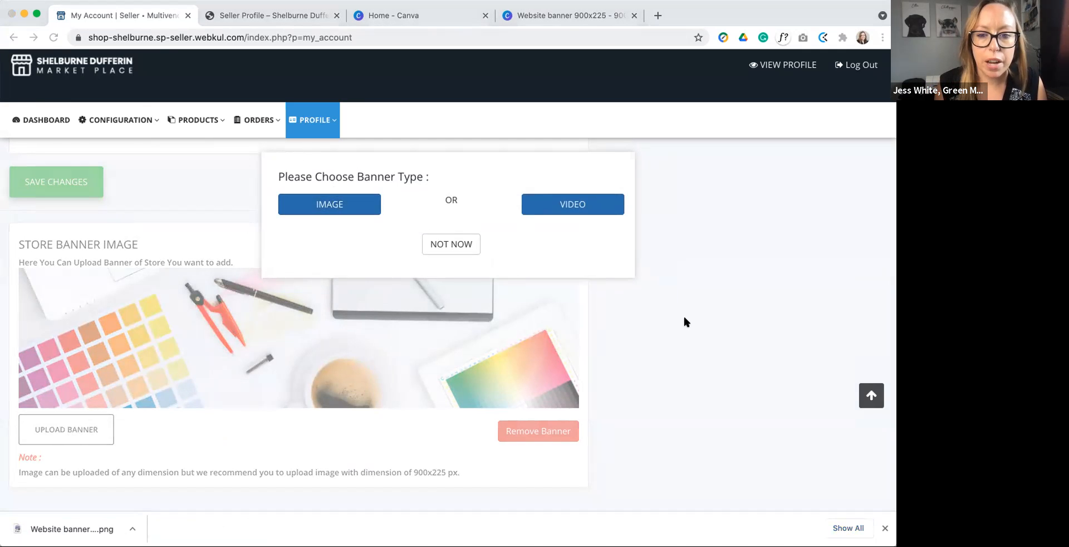
{"action": "double_click", "coordinate": [386, 278]}
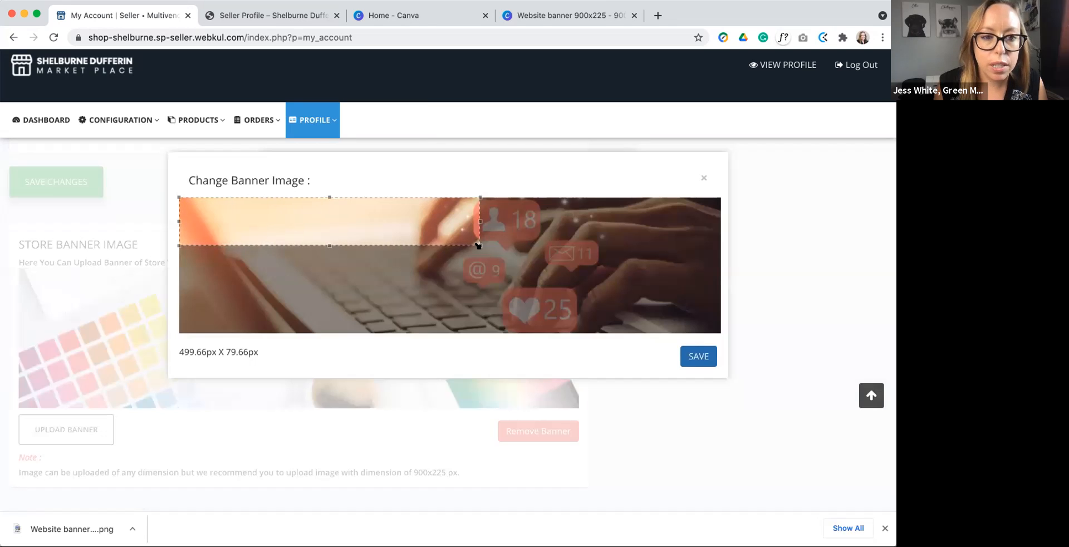
{"action": "left_click_drag", "start_coordinate": [478, 245], "coordinate": [720, 341]}
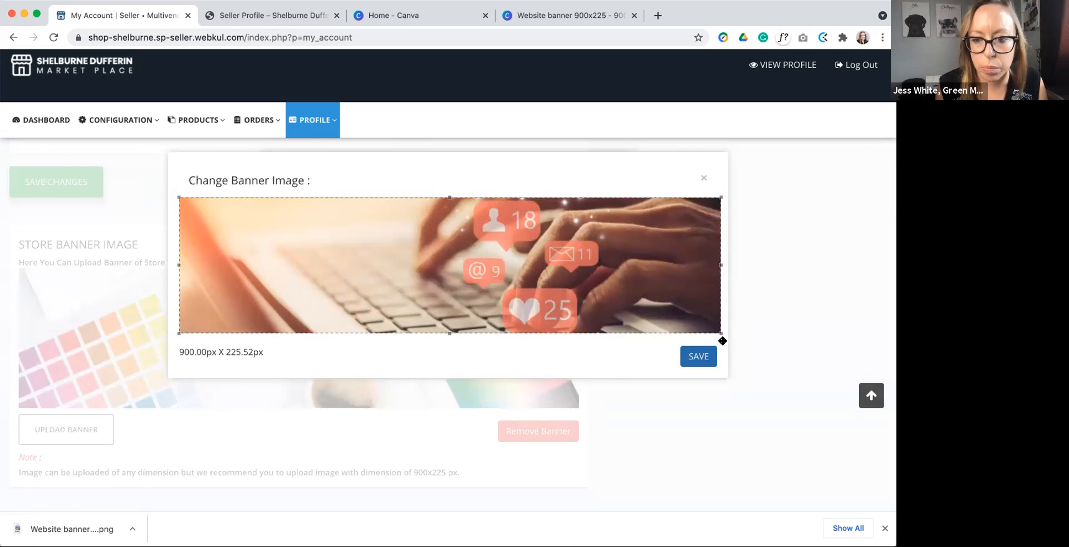
{"action": "left_click", "coordinate": [701, 358]}
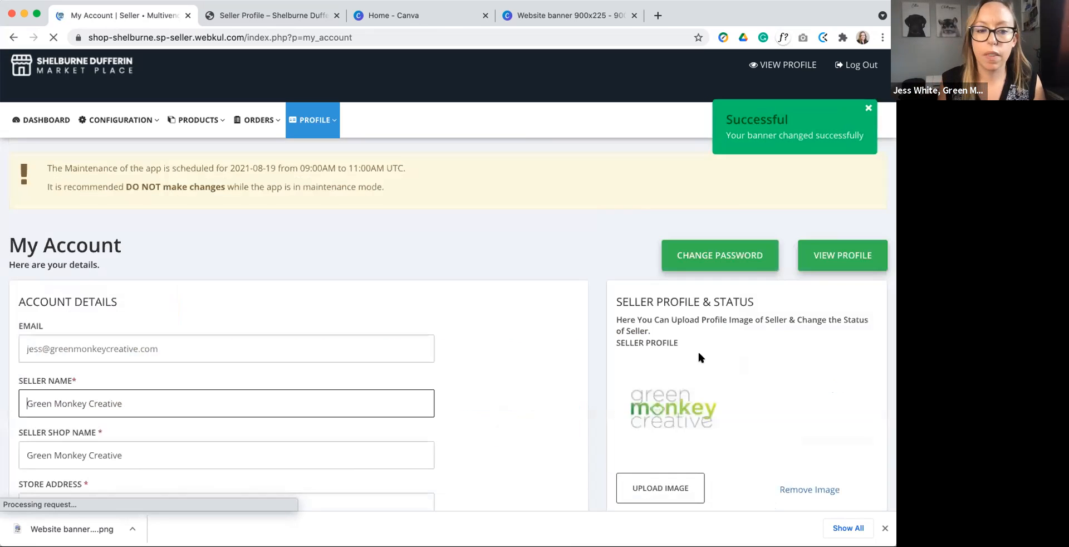
Step: Check the new store banner on the My Account page and on the reloaded public seller profile
{"action": "scroll", "coordinate": [532, 386], "scroll_direction": "down", "scroll_amount": 3}
{"action": "scroll", "coordinate": [529, 386], "scroll_direction": "down", "scroll_amount": 15}
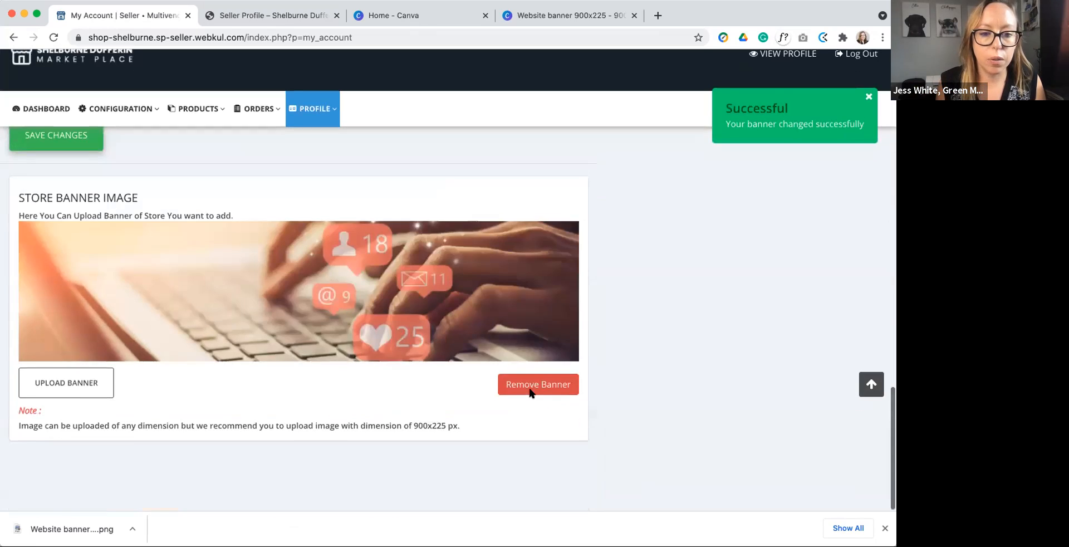
{"action": "scroll", "coordinate": [725, 378], "scroll_direction": "up", "scroll_amount": 18}
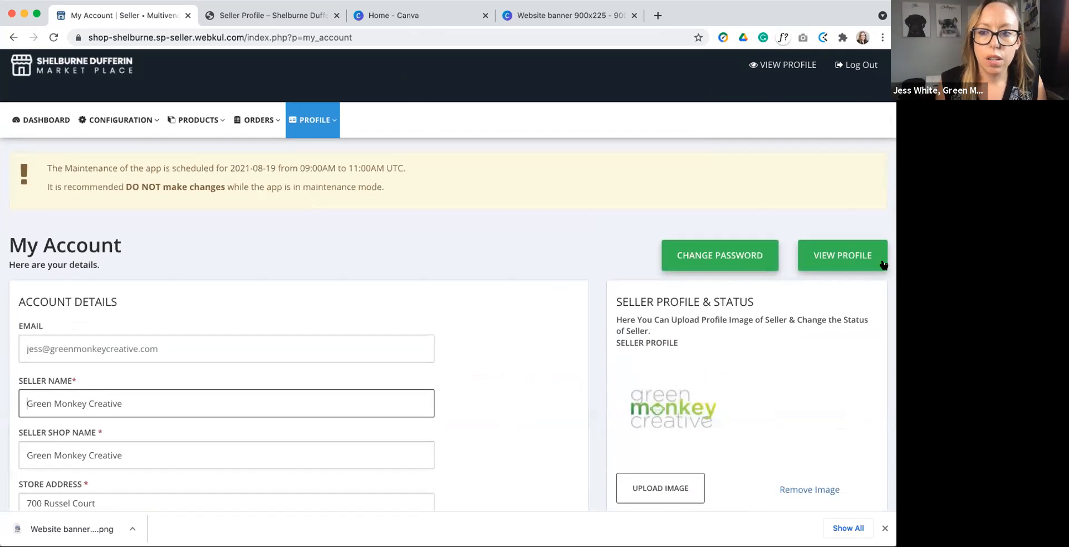
{"action": "left_click", "coordinate": [224, 17]}
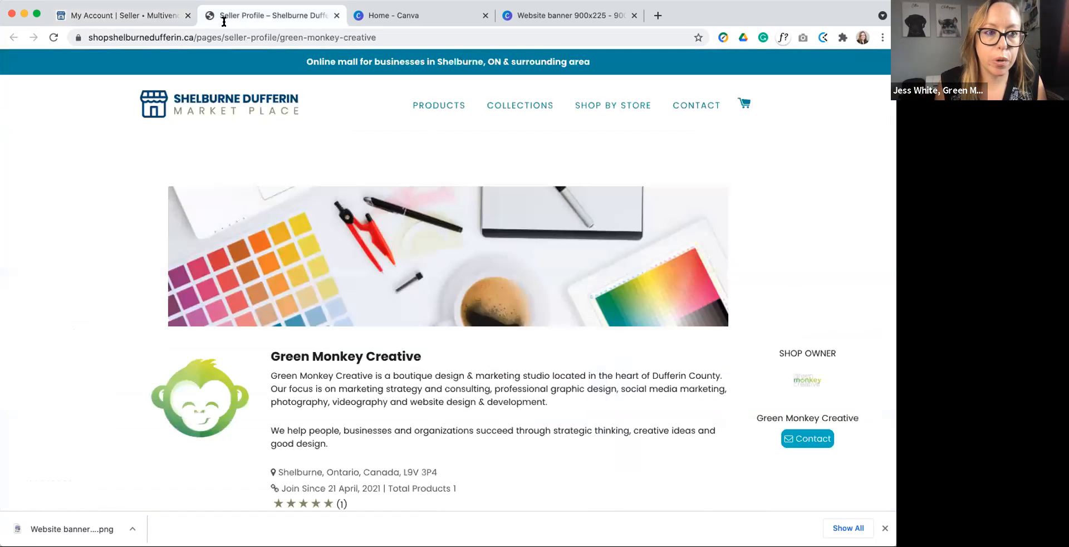
{"action": "left_click", "coordinate": [54, 37]}
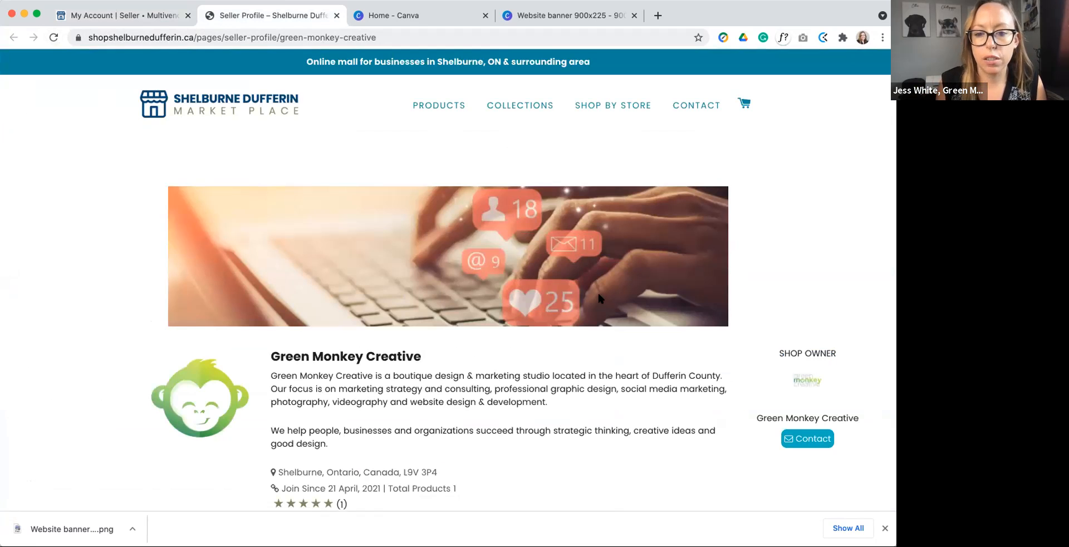
Step: Back on the My Account page, check the recommended image dimensions for the seller profile image and the seller shop logo
{"action": "left_click", "coordinate": [95, 15]}
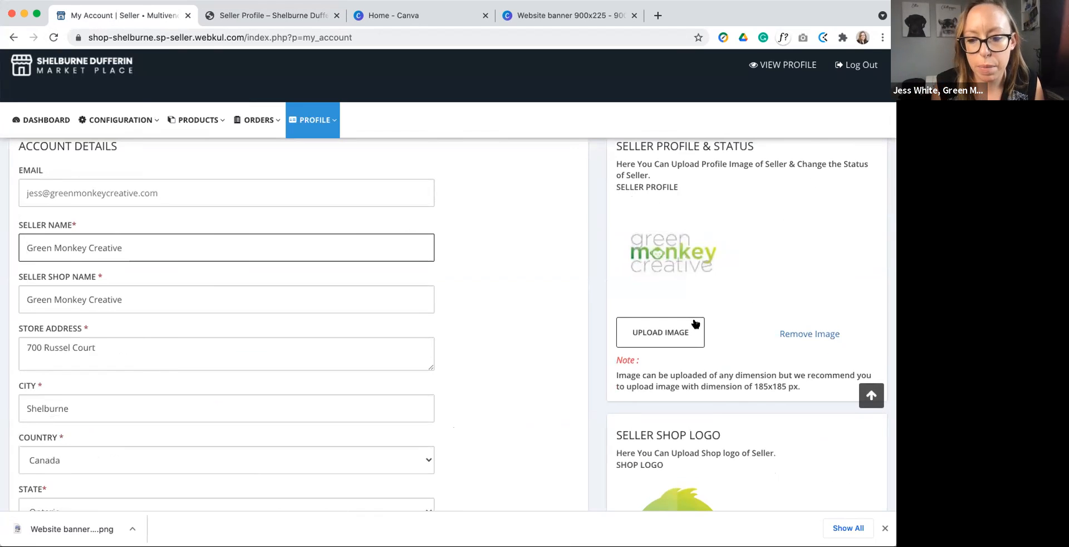
{"action": "scroll", "coordinate": [641, 325], "scroll_direction": "down", "scroll_amount": 3}
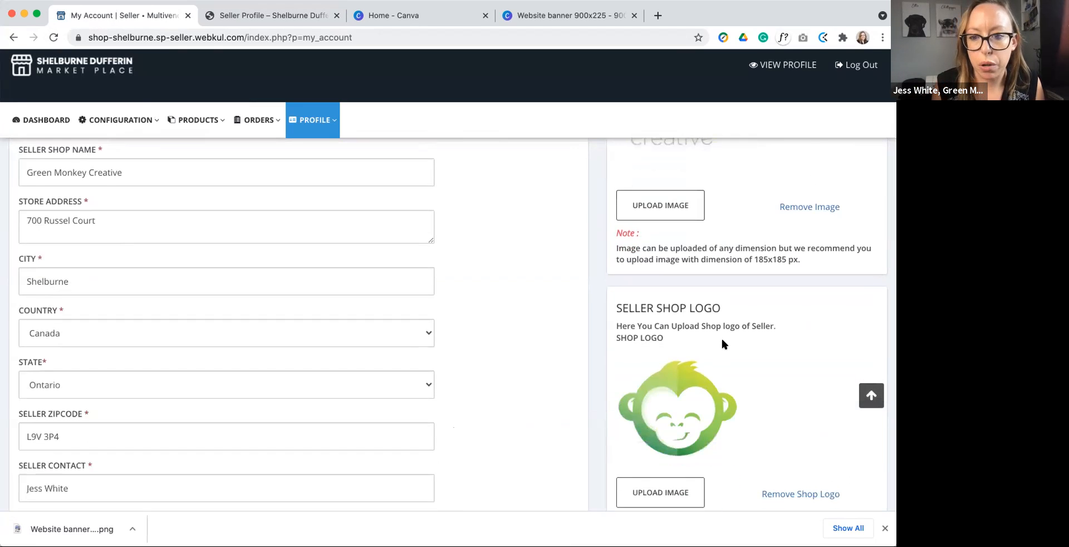
{"action": "scroll", "coordinate": [720, 340], "scroll_direction": "up", "scroll_amount": 3}
{"action": "left_click_drag", "start_coordinate": [754, 385], "coordinate": [800, 385]}
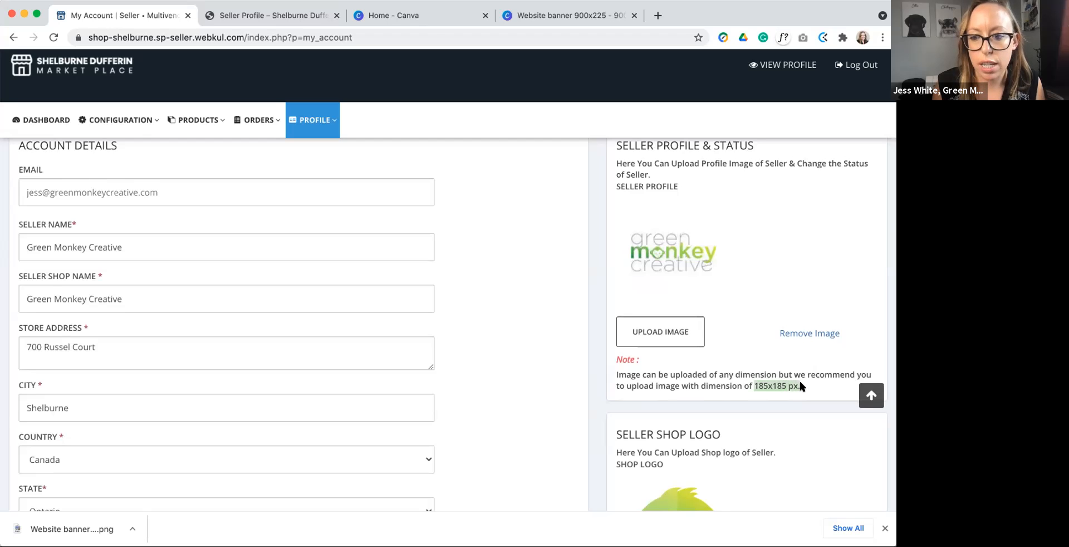
{"action": "scroll", "coordinate": [800, 384], "scroll_direction": "down", "scroll_amount": 6}
{"action": "left_click_drag", "start_coordinate": [754, 417], "coordinate": [789, 417]}
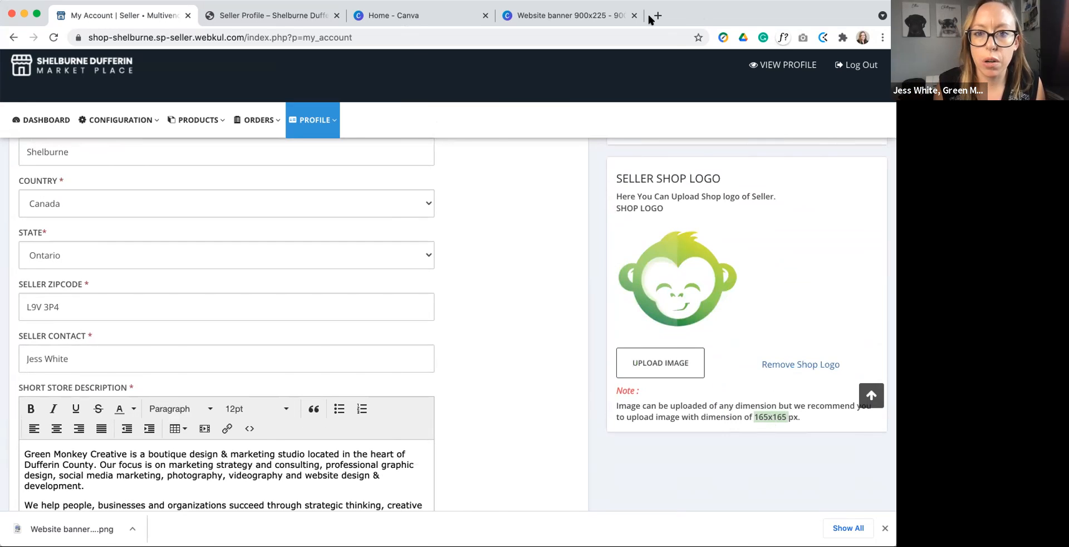
Step: In Canva, create a new custom-size design of 185 x 185 px
{"action": "left_click", "coordinate": [454, 10]}
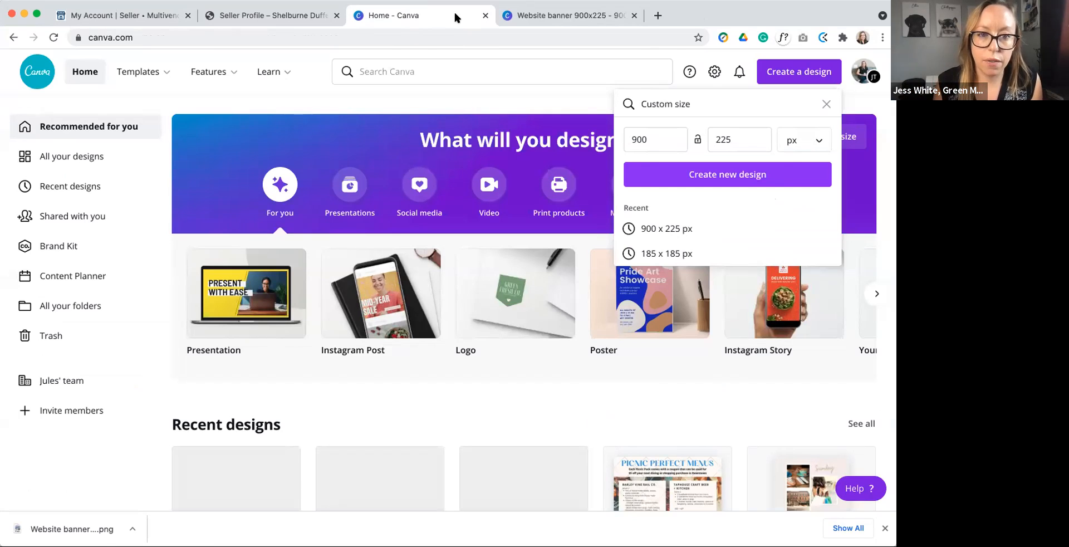
{"action": "left_click", "coordinate": [826, 105]}
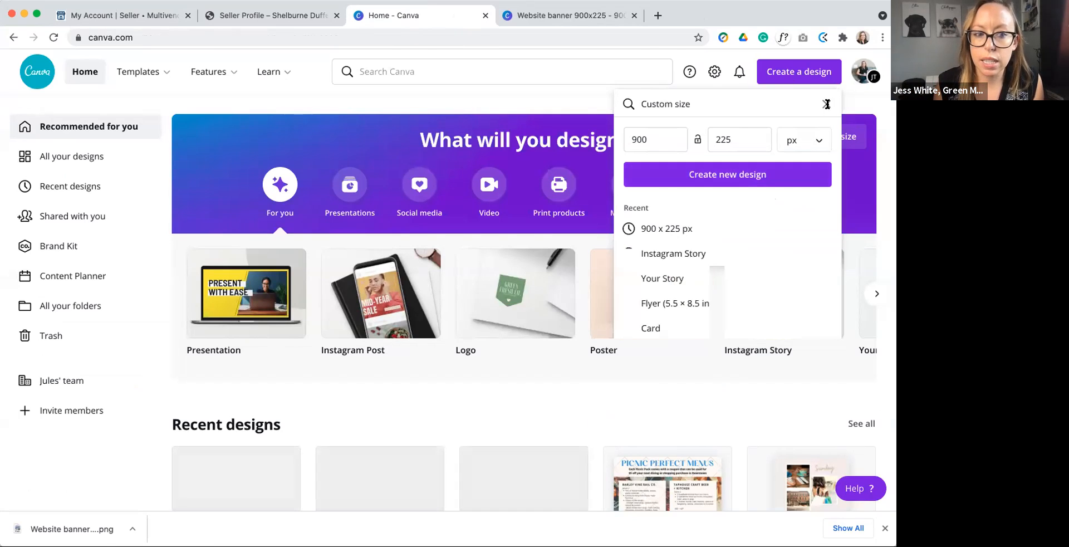
{"action": "left_click", "coordinate": [798, 71]}
{"action": "left_click", "coordinate": [798, 71]}
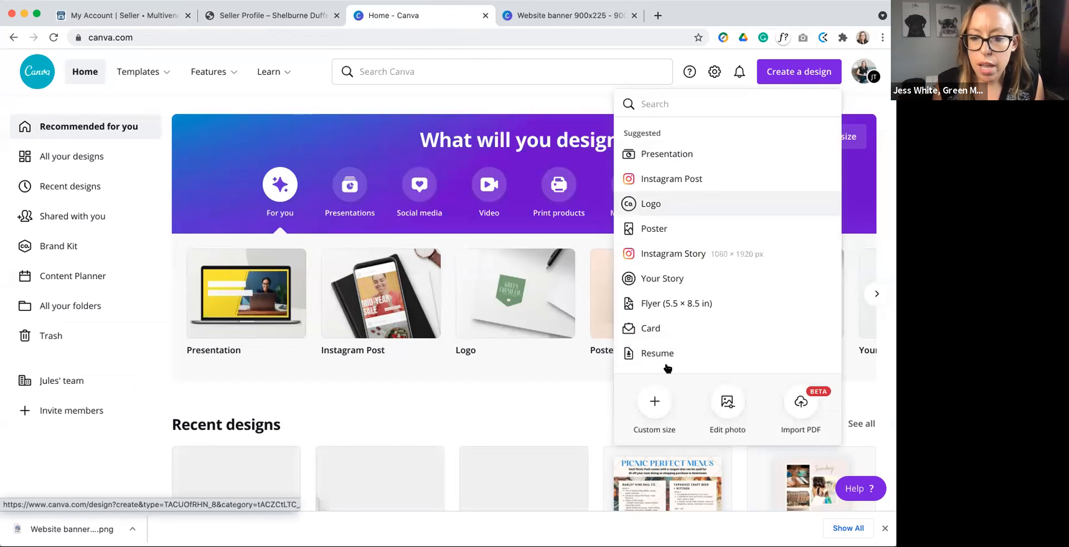
{"action": "left_click", "coordinate": [653, 389]}
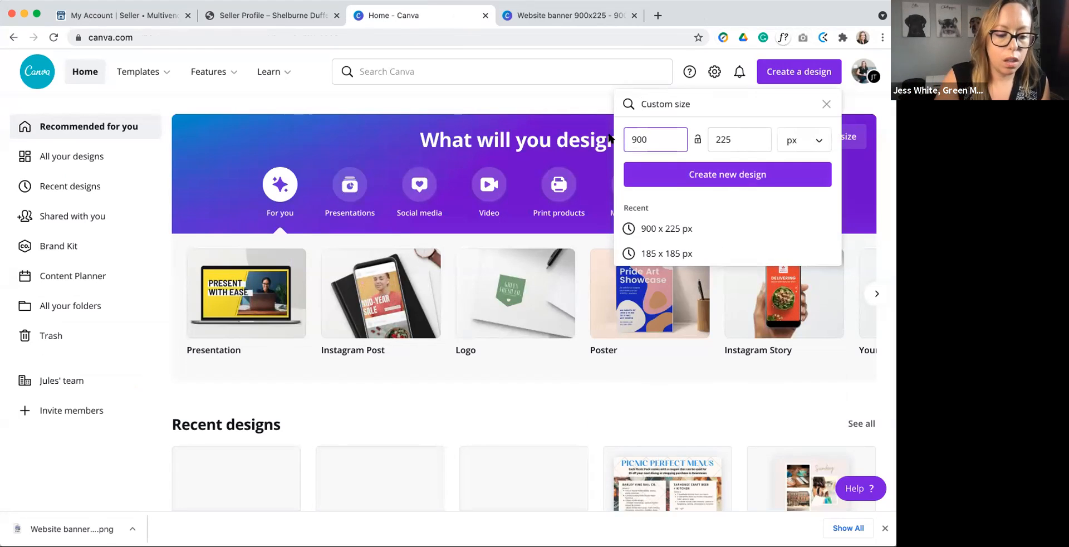
{"action": "key", "text": "BackSpace"}
{"action": "key", "text": "BackSpace"}
{"action": "key", "text": "BackSpace"}
{"action": "type", "text": "185"}
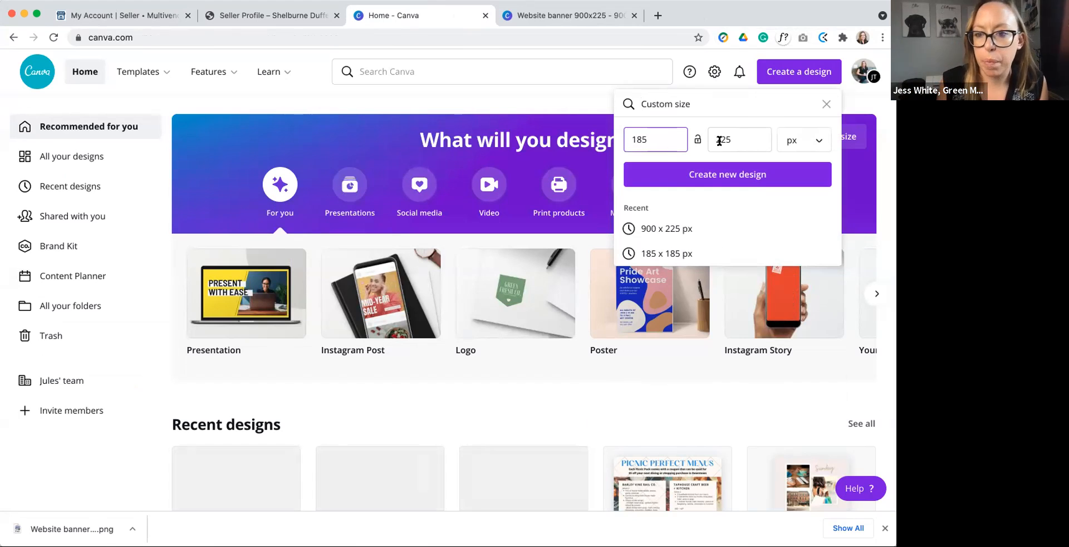
{"action": "left_click_drag", "start_coordinate": [732, 139], "coordinate": [692, 140]}
{"action": "type", "text": "185"}
{"action": "left_click", "coordinate": [730, 175]}
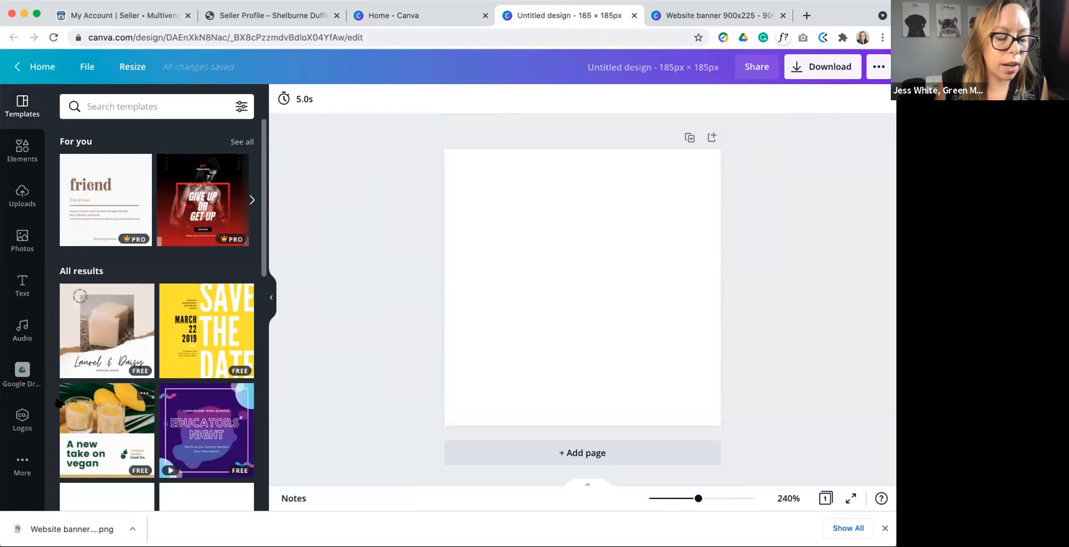
Step: Browse the uploaded logos, the stock photos and the text options available for the blank square design
{"action": "left_click", "coordinate": [22, 419]}
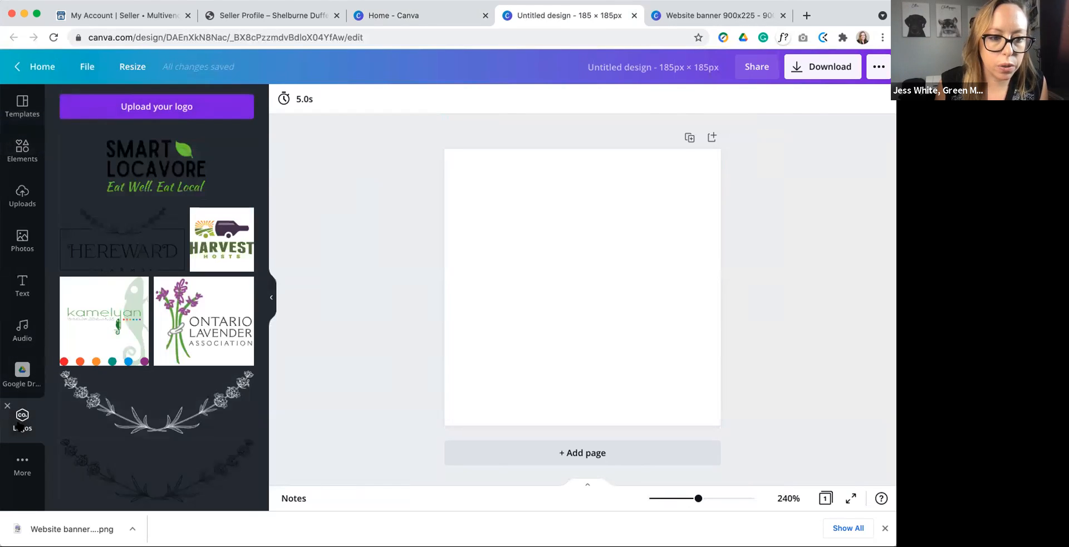
{"action": "scroll", "coordinate": [131, 307], "scroll_direction": "down", "scroll_amount": 5}
{"action": "scroll", "coordinate": [131, 307], "scroll_direction": "down", "scroll_amount": 15}
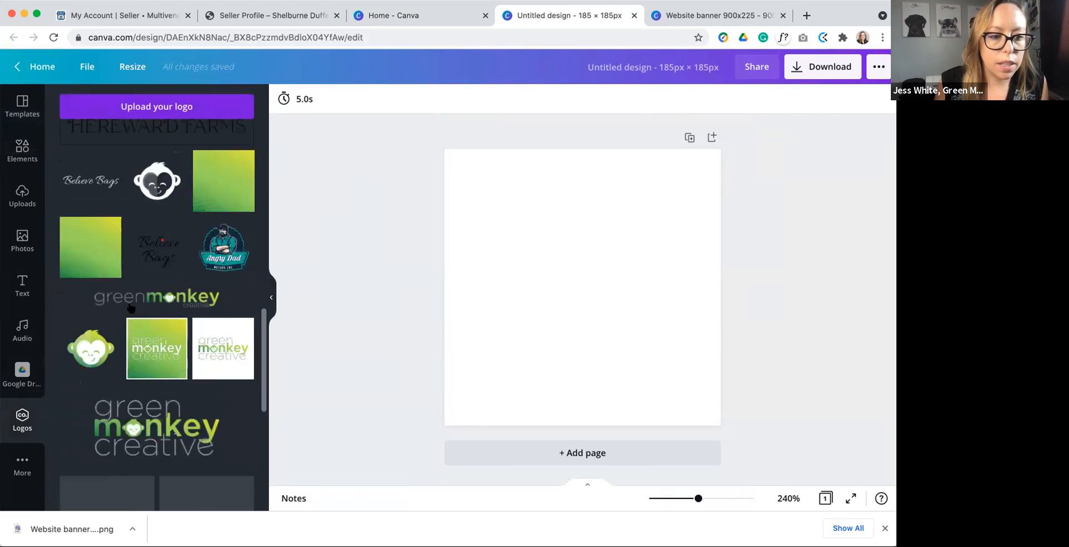
{"action": "scroll", "coordinate": [131, 308], "scroll_direction": "down", "scroll_amount": 5}
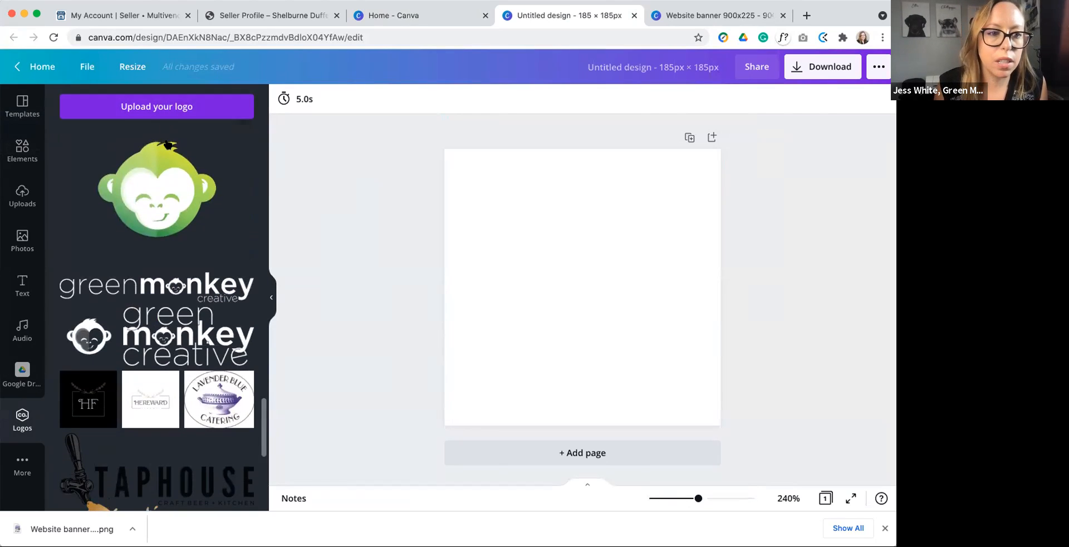
{"action": "scroll", "coordinate": [168, 145], "scroll_direction": "up", "scroll_amount": 3}
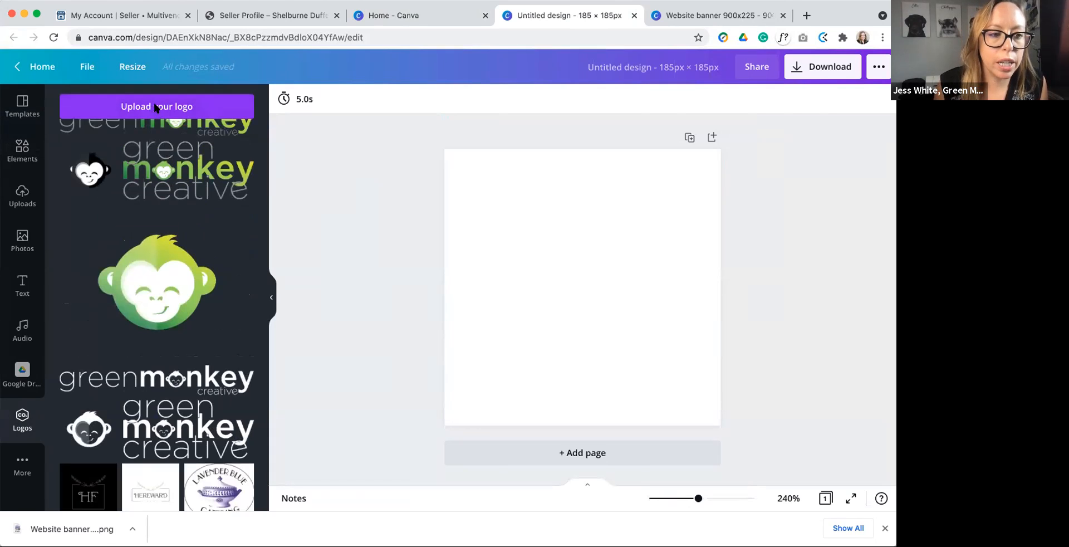
{"action": "left_click", "coordinate": [22, 239]}
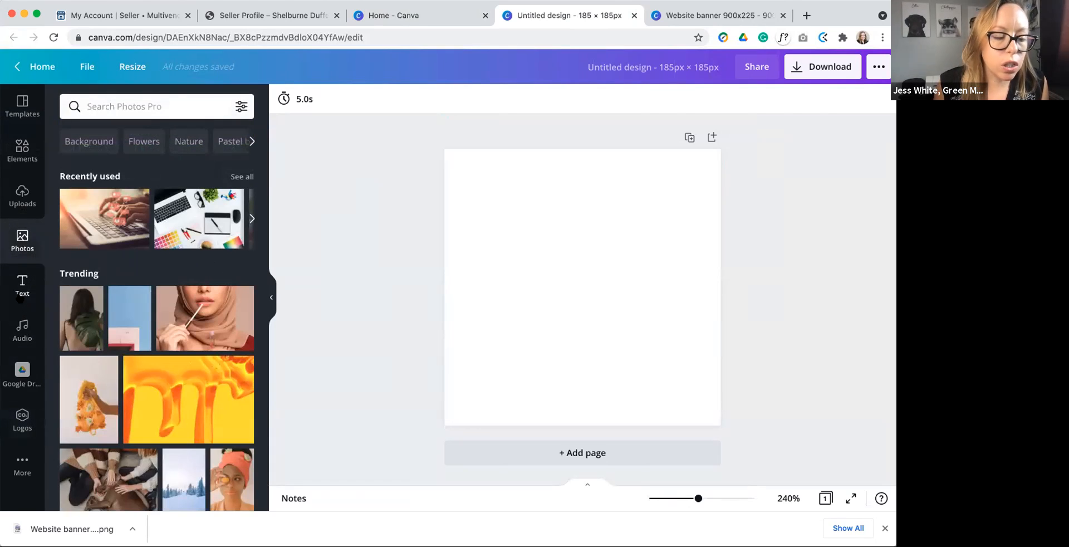
{"action": "left_click", "coordinate": [21, 289]}
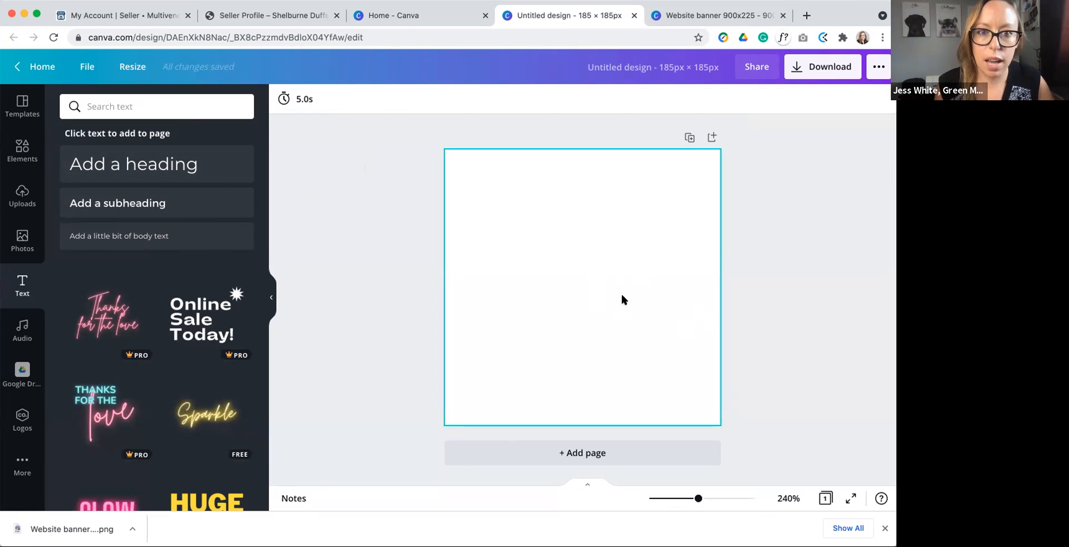
Step: Return to the My Account page and review the store descriptions, the banner section and the available profile pages
{"action": "left_click", "coordinate": [165, 15]}
{"action": "scroll", "coordinate": [544, 225], "scroll_direction": "down", "scroll_amount": 3}
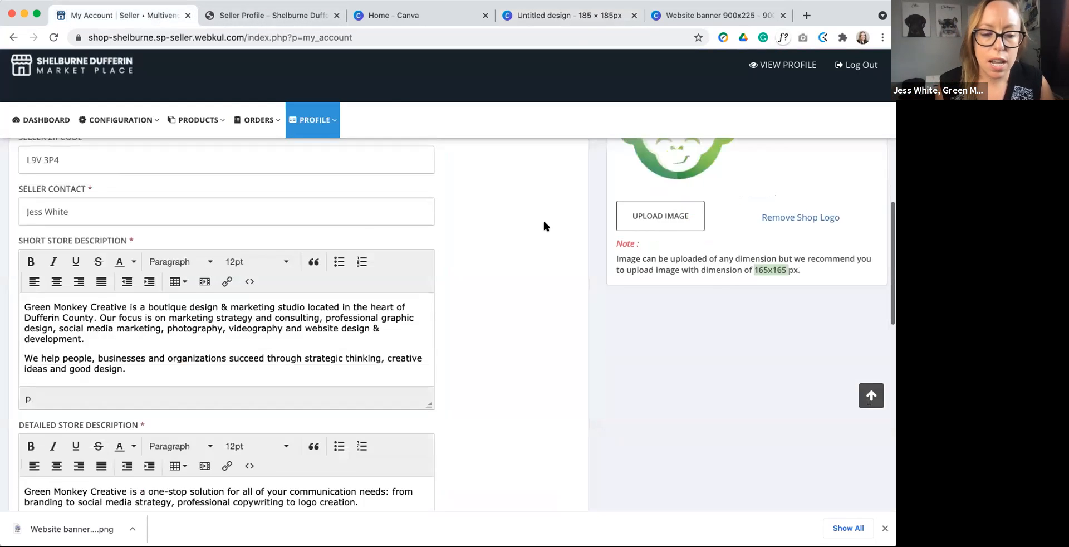
{"action": "scroll", "coordinate": [544, 225], "scroll_direction": "down", "scroll_amount": 12}
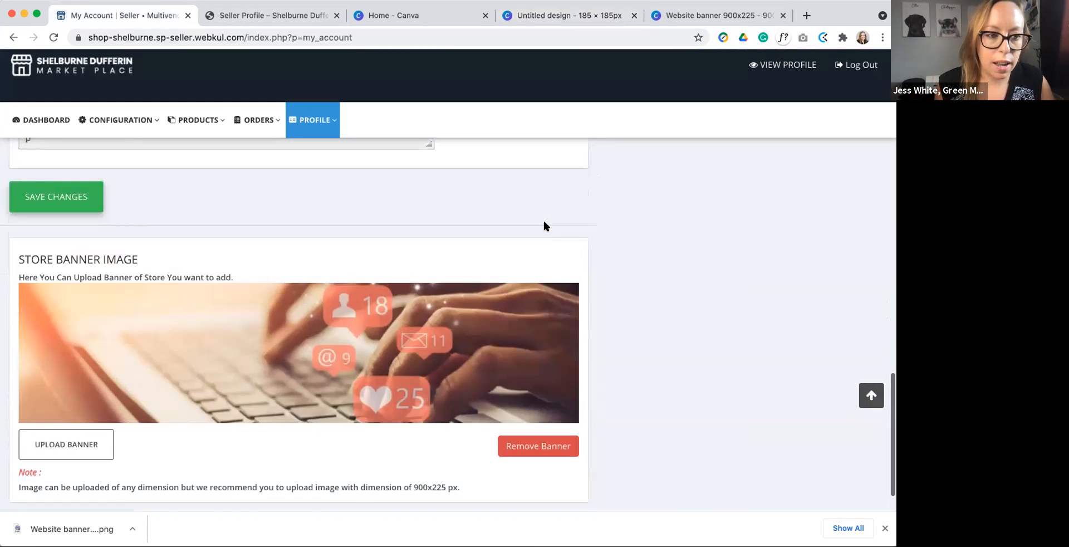
{"action": "scroll", "coordinate": [544, 225], "scroll_direction": "up", "scroll_amount": 10}
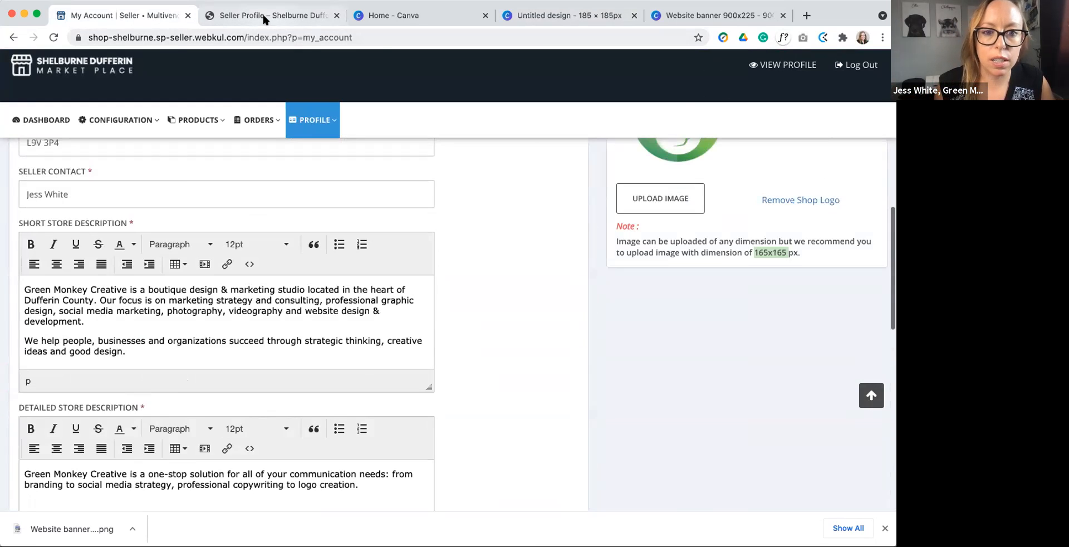
{"action": "left_click", "coordinate": [265, 17]}
{"action": "left_click", "coordinate": [145, 17]}
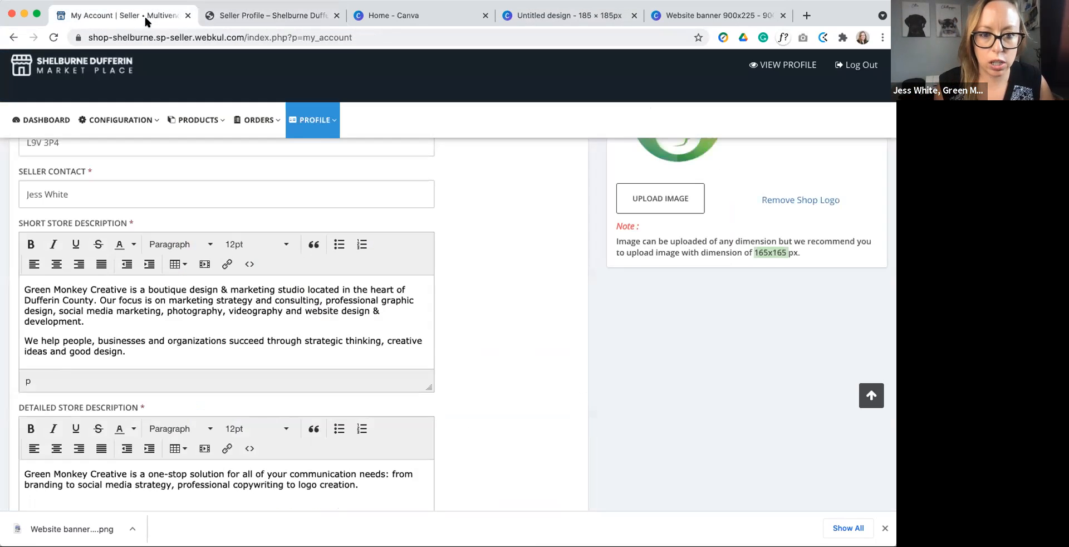
{"action": "scroll", "coordinate": [465, 192], "scroll_direction": "up", "scroll_amount": 10}
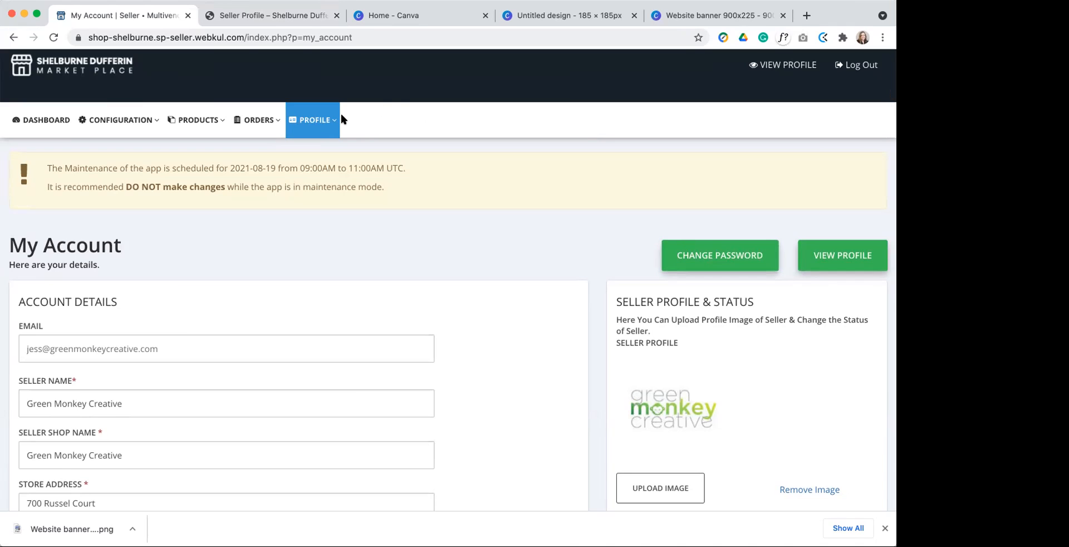
{"action": "left_click", "coordinate": [309, 120]}
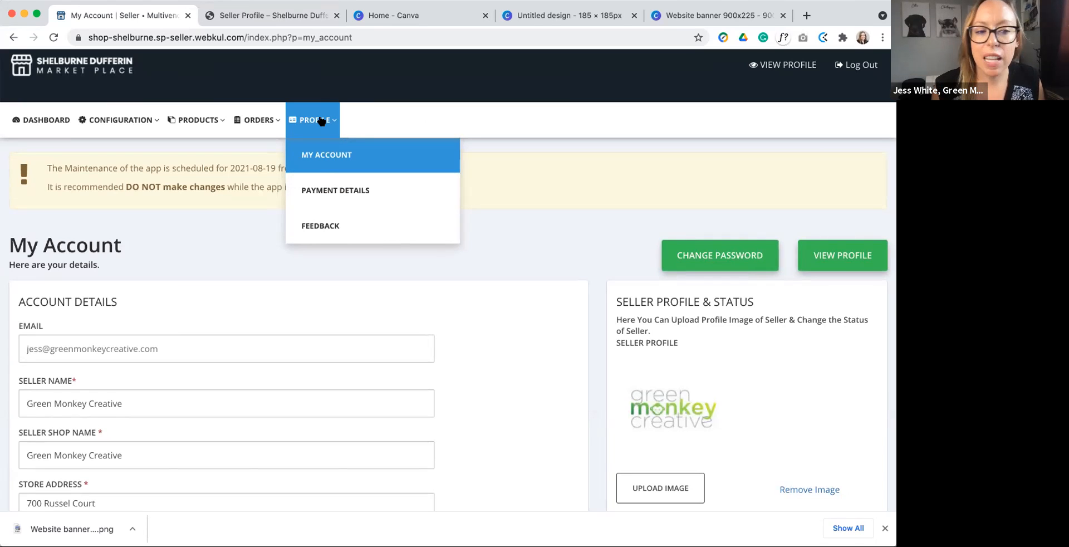
{"action": "left_click", "coordinate": [556, 152]}
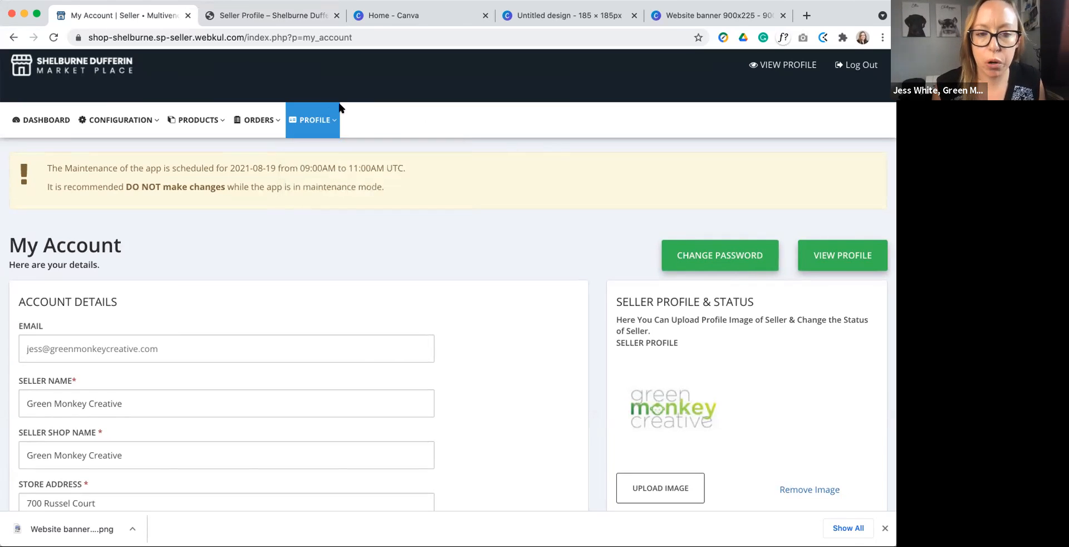
Step: Open the products listing and start adding a new product
{"action": "left_click", "coordinate": [202, 114]}
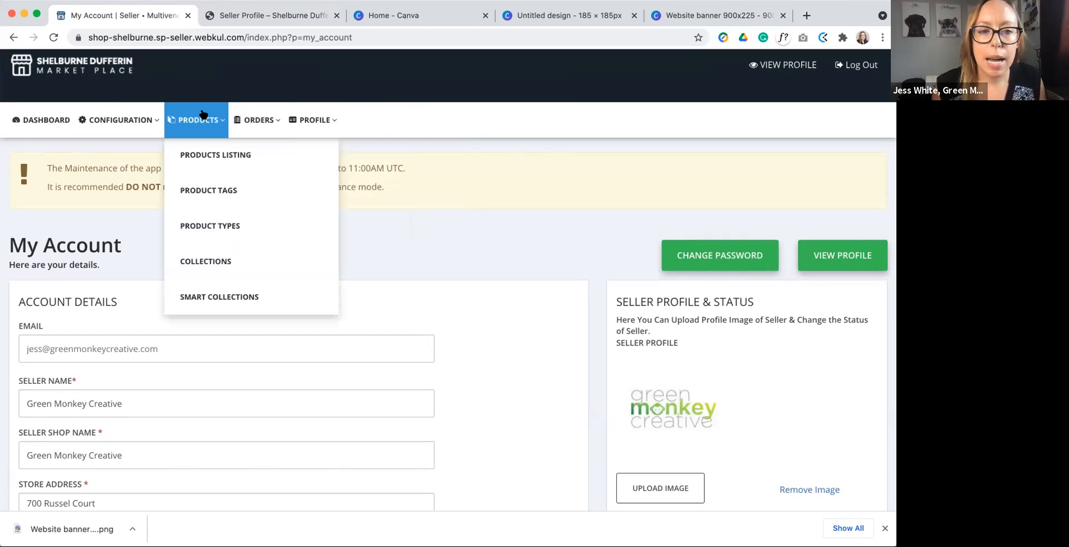
{"action": "left_click", "coordinate": [228, 158]}
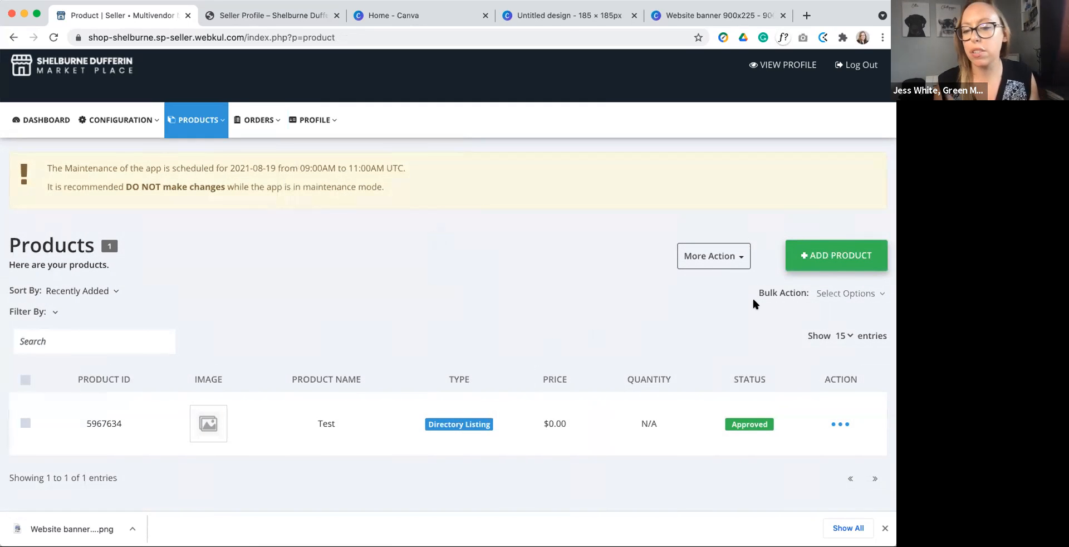
{"action": "left_click", "coordinate": [820, 260]}
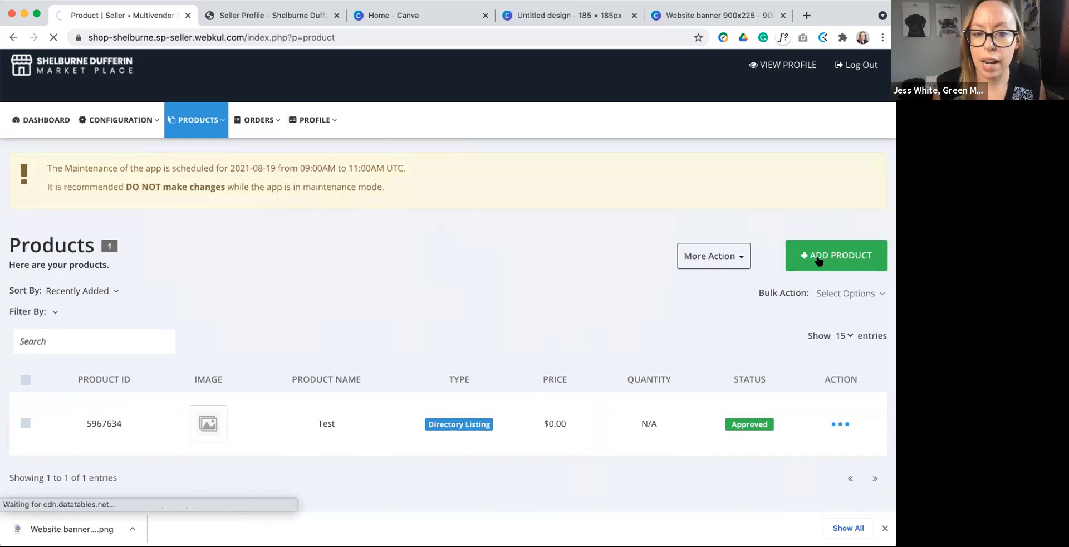
{"action": "scroll", "coordinate": [503, 233], "scroll_direction": "down", "scroll_amount": 5}
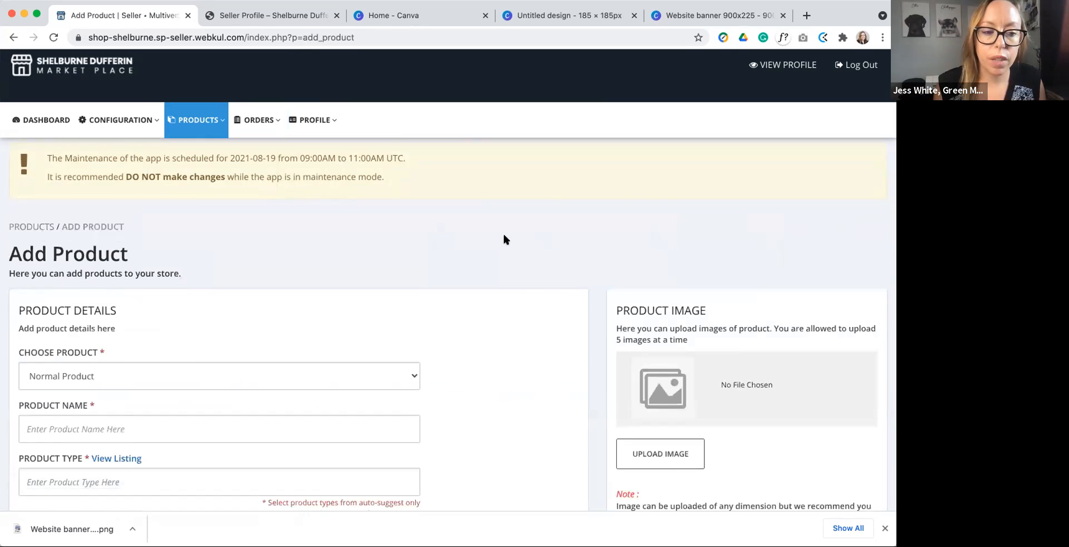
Step: Choose Directory Listing Product as the kind of product and make the empty product name field ready for entry
{"action": "left_click", "coordinate": [409, 260]}
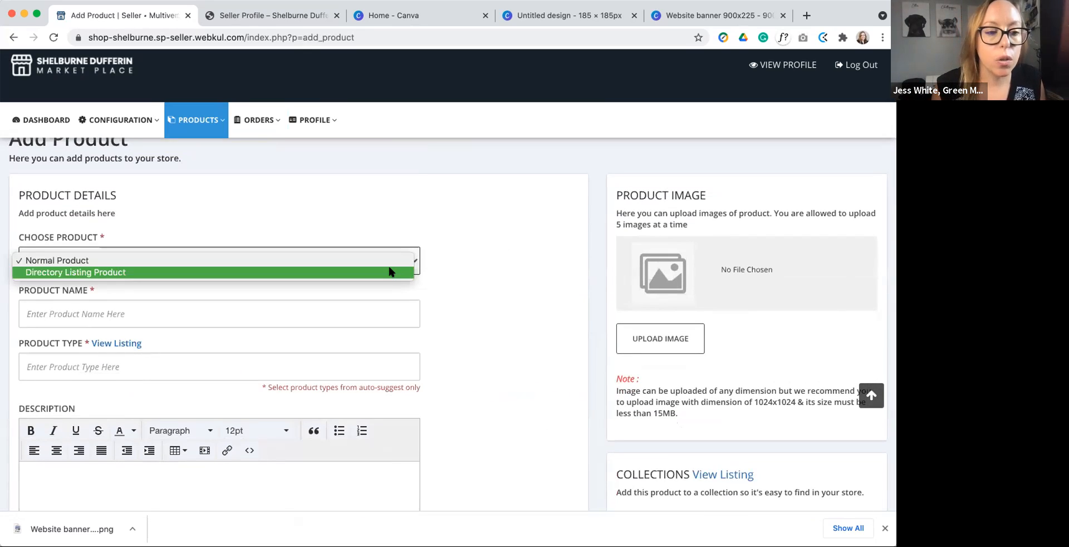
{"action": "left_click", "coordinate": [395, 224]}
{"action": "left_click", "coordinate": [198, 264]}
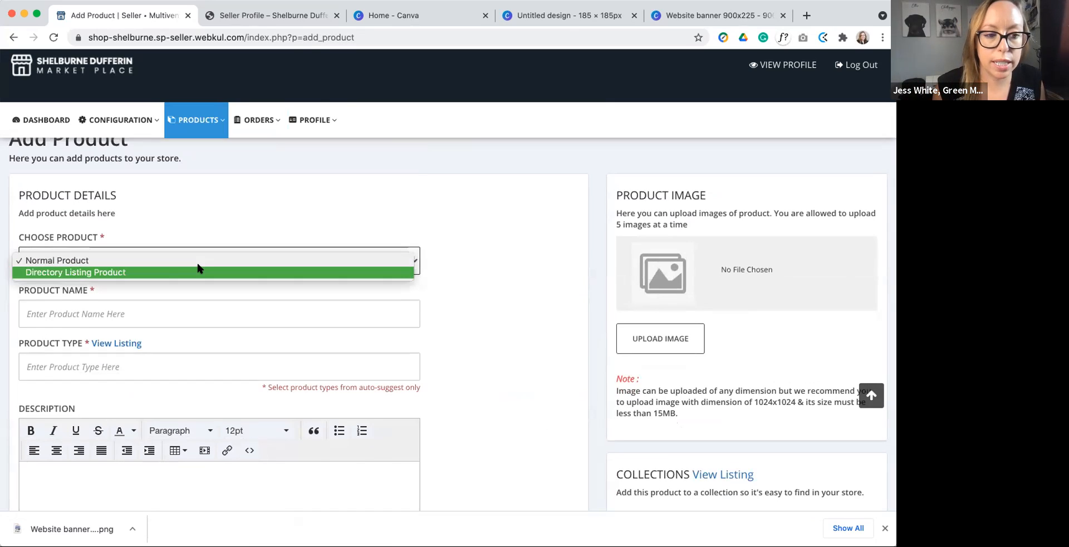
{"action": "left_click", "coordinate": [117, 272]}
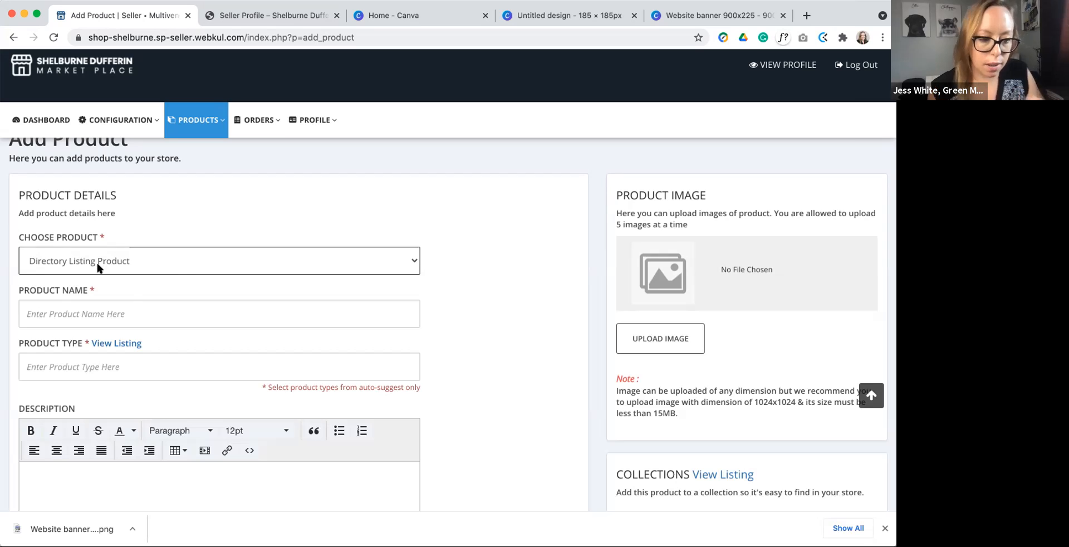
{"action": "left_click", "coordinate": [61, 311]}
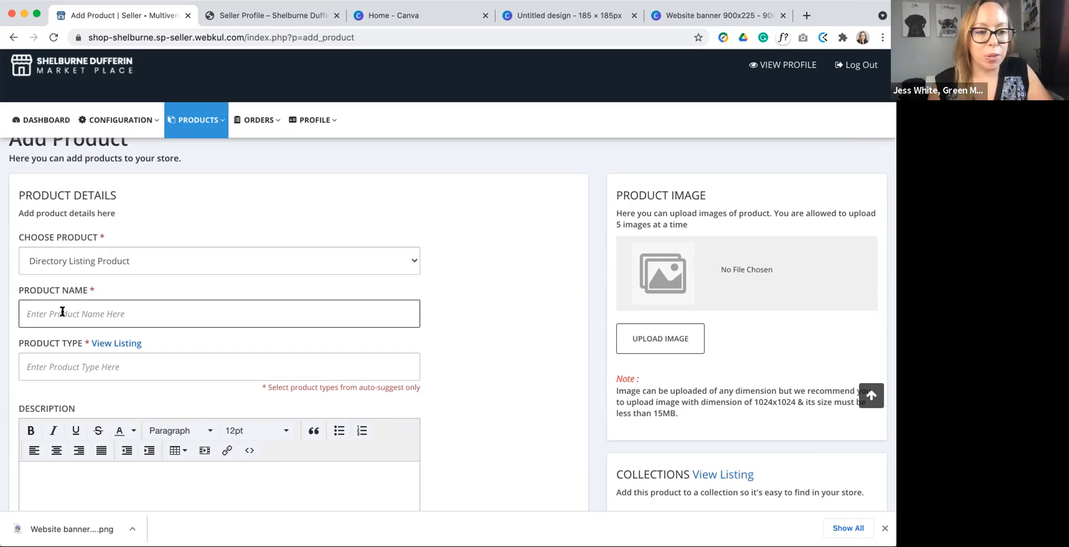
Step: Name the product Test 2 and open the listing of available product types to review them
{"action": "type", "text": "Test 2"}
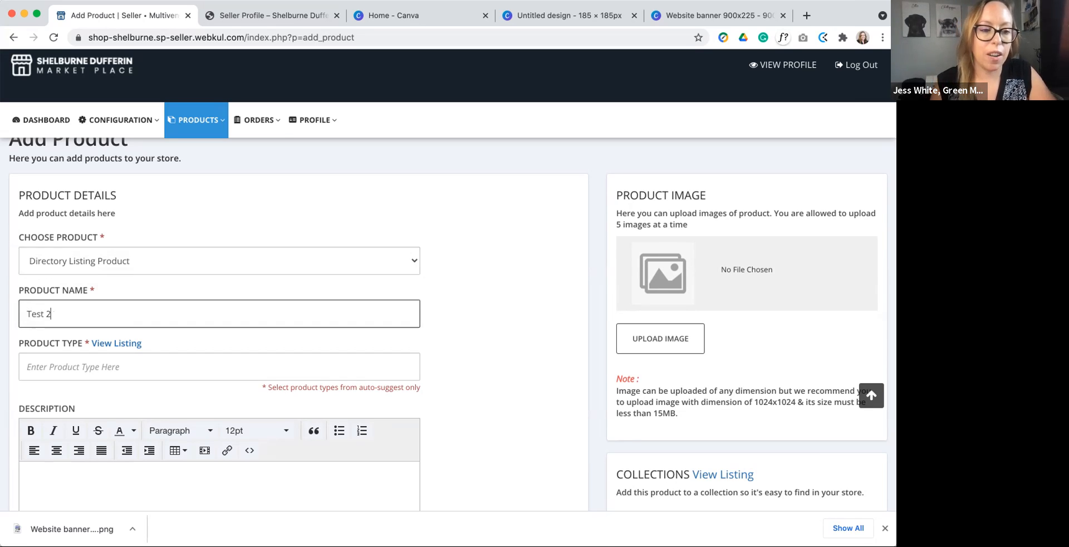
{"action": "left_click", "coordinate": [103, 365]}
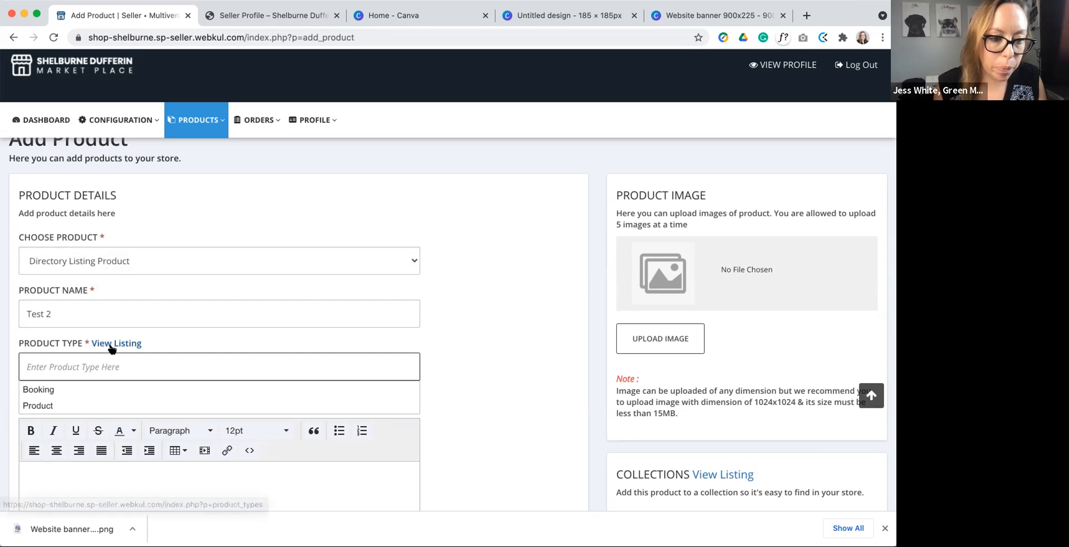
{"action": "left_click", "coordinate": [108, 343]}
{"action": "mouse_move", "coordinate": [194, 132]}
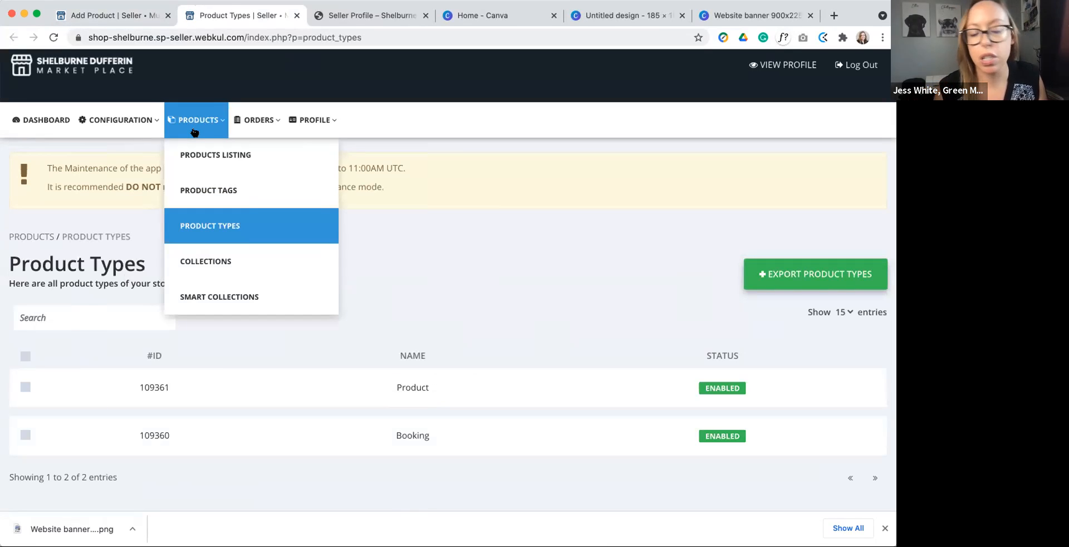
Step: Return to the Add Product form and choose Product from the suggested product types
{"action": "left_click", "coordinate": [140, 15]}
{"action": "left_click", "coordinate": [167, 368]}
{"action": "type", "text": "Product"}
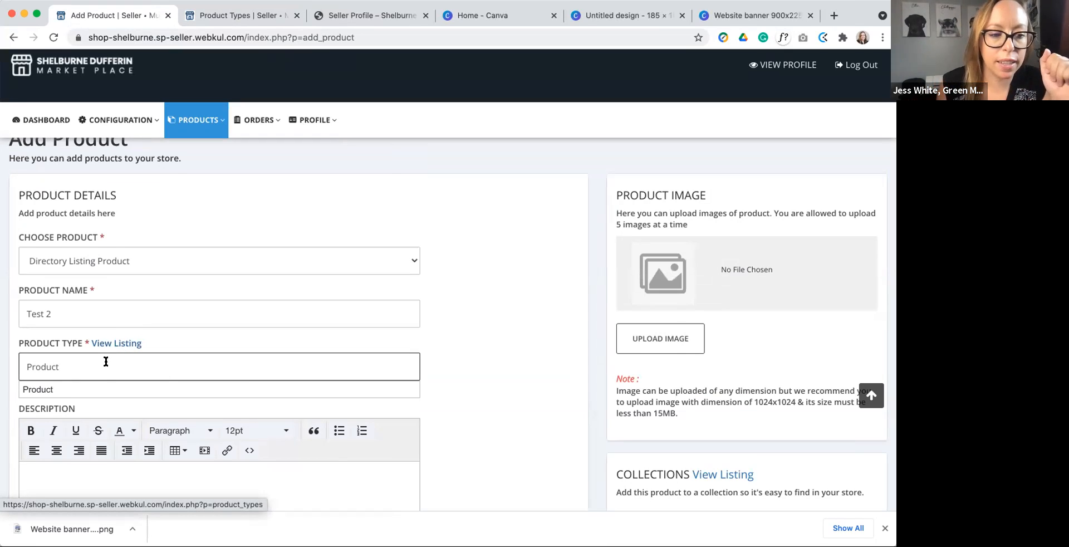
{"action": "double_click", "coordinate": [84, 366]}
{"action": "key", "text": "BackSpace"}
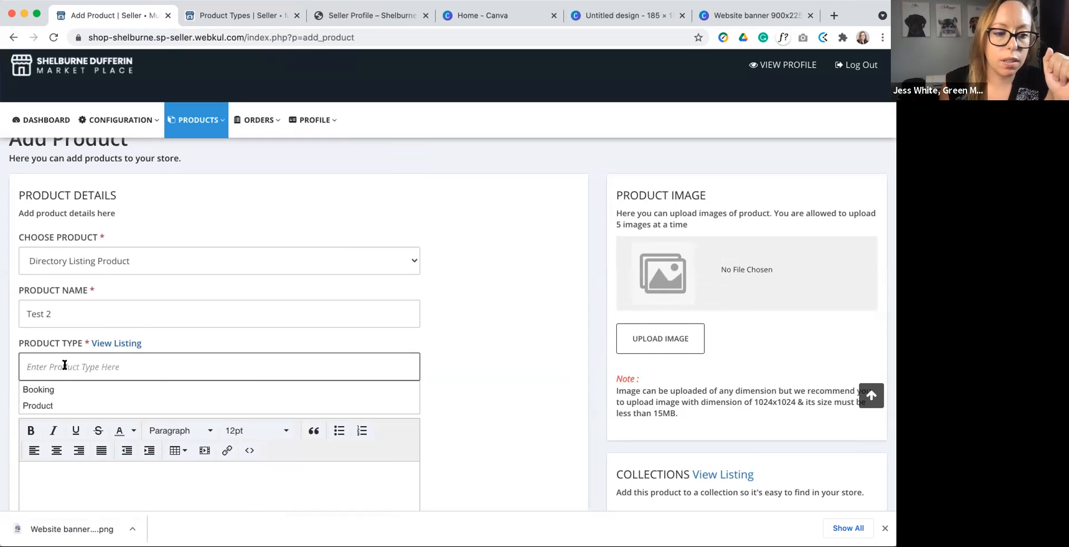
{"action": "left_click", "coordinate": [48, 406]}
{"action": "scroll", "coordinate": [101, 353], "scroll_direction": "down", "scroll_amount": 3}
{"action": "left_click", "coordinate": [114, 333]}
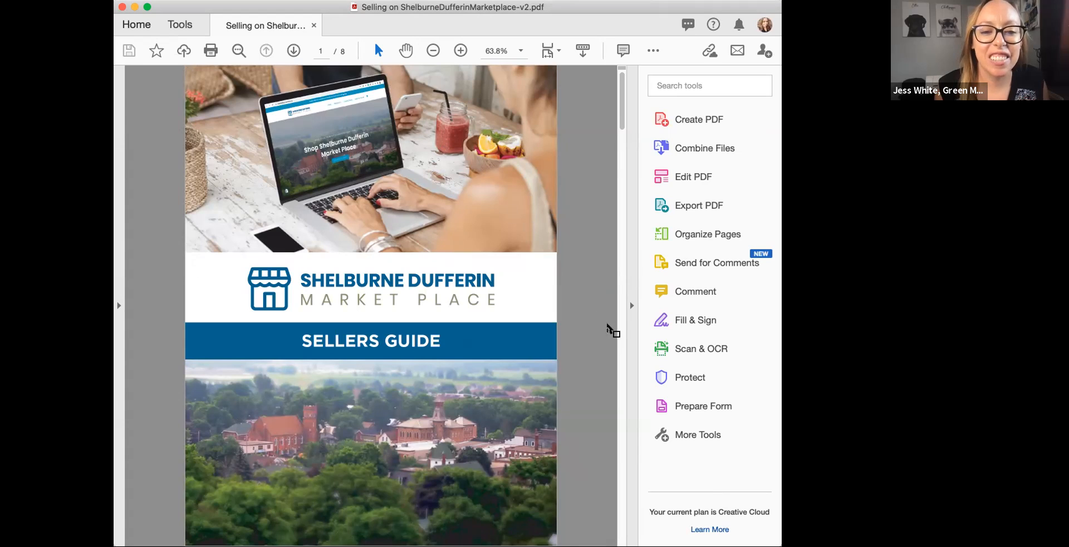
Step: Switch to the Sellers Guide PDF in Adobe Acrobat and examine its login, store setup, configuration and products sections
{"action": "scroll", "coordinate": [552, 310], "scroll_direction": "down", "scroll_amount": 1}
{"action": "scroll", "coordinate": [552, 311], "scroll_direction": "down", "scroll_amount": 10}
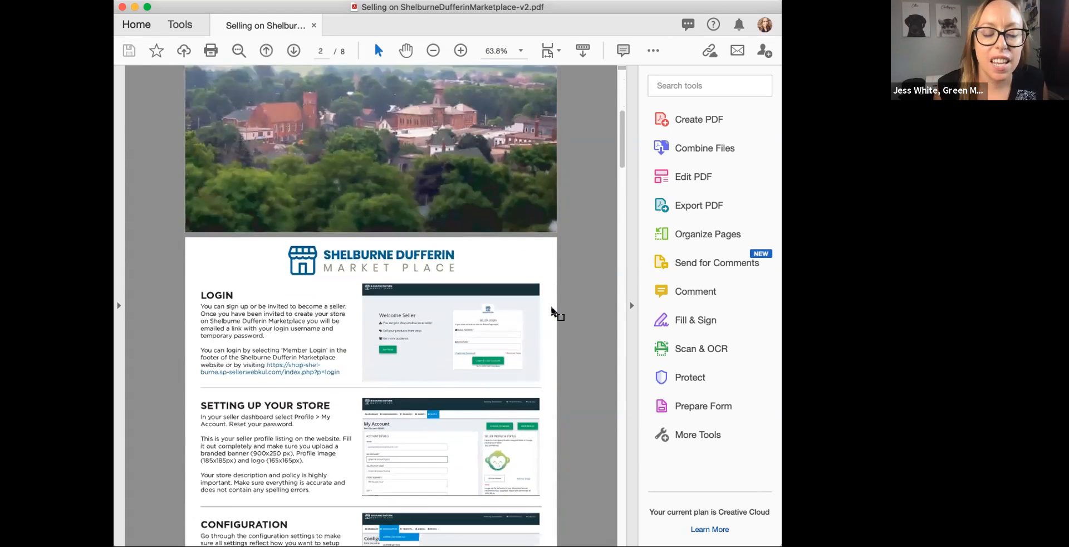
{"action": "scroll", "coordinate": [552, 311], "scroll_direction": "down", "scroll_amount": 3}
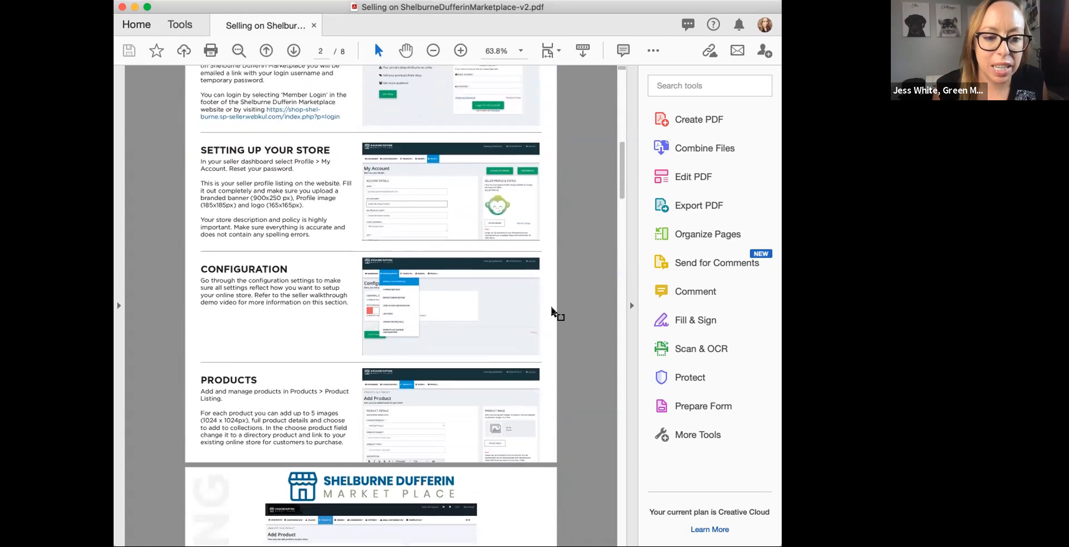
{"action": "scroll", "coordinate": [552, 311], "scroll_direction": "down", "scroll_amount": 2}
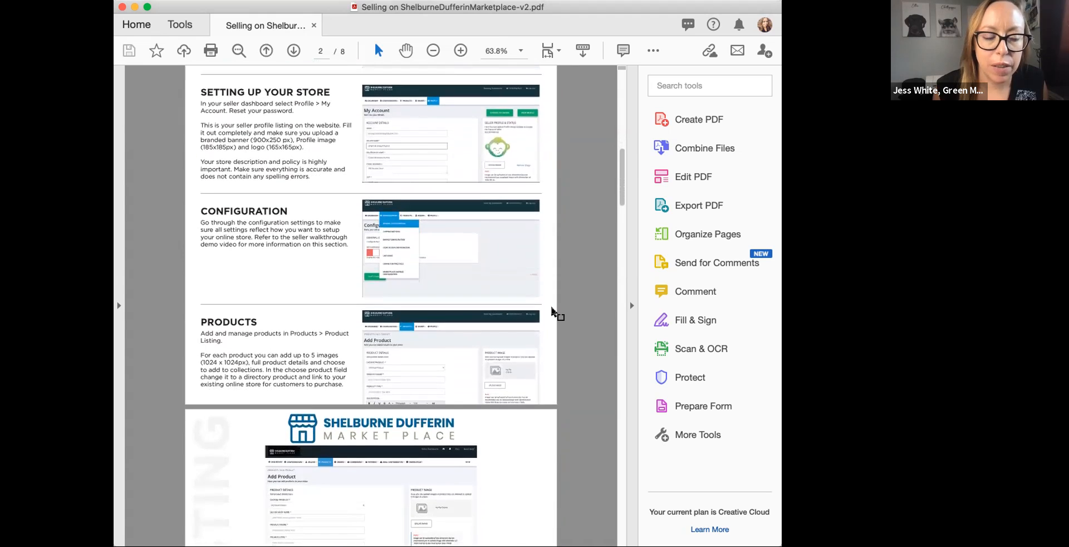
{"action": "scroll", "coordinate": [552, 311], "scroll_direction": "down", "scroll_amount": 10}
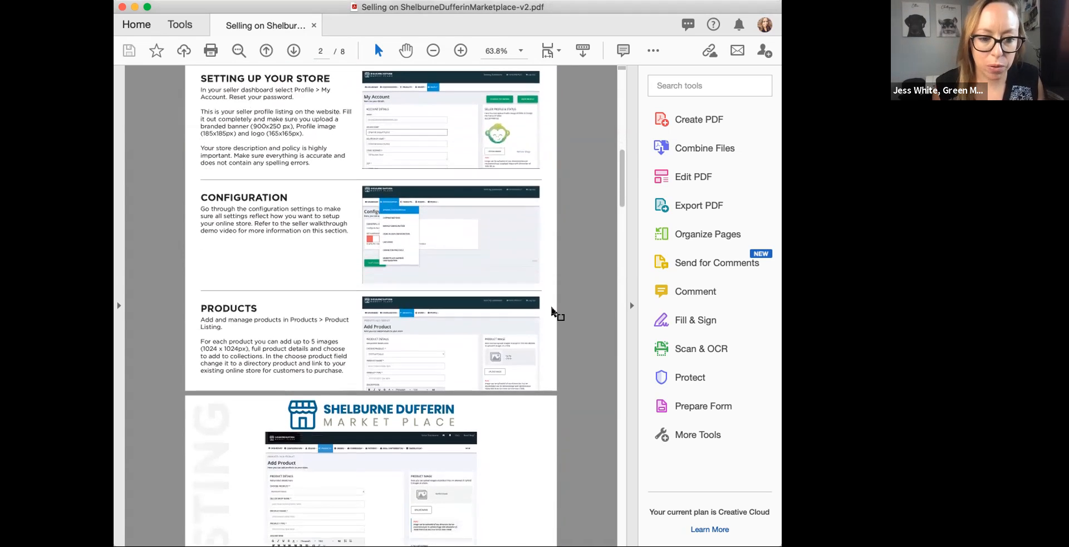
{"action": "scroll", "coordinate": [552, 311], "scroll_direction": "down", "scroll_amount": 3}
{"action": "scroll", "coordinate": [552, 311], "scroll_direction": "up", "scroll_amount": 8}
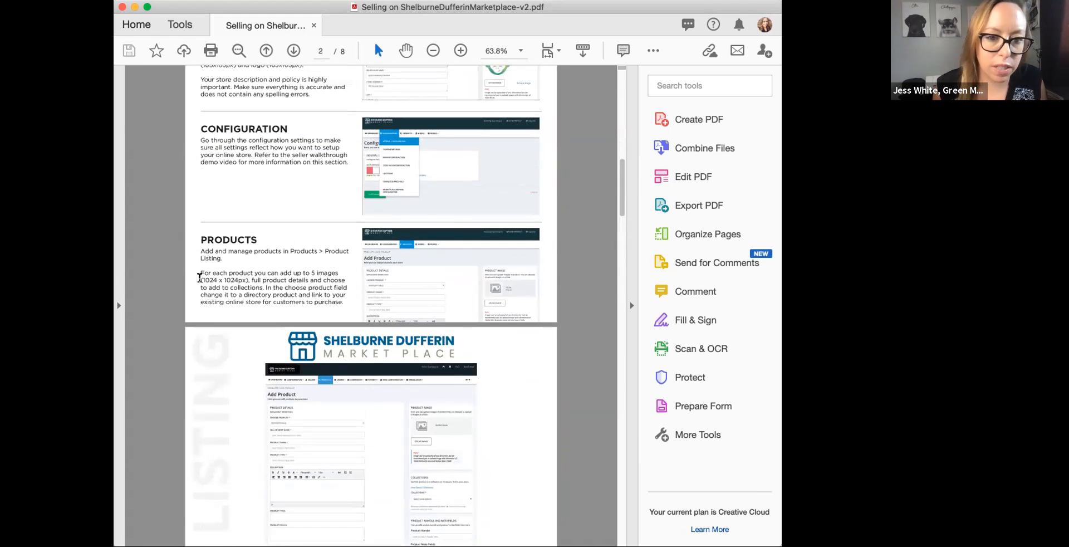
Step: Read the Sellers Guide pages on product and directory listings, image sizes, store descriptions, boosting sales, product tags and product policy
{"action": "scroll", "coordinate": [315, 291], "scroll_direction": "down", "scroll_amount": 3}
{"action": "scroll", "coordinate": [316, 291], "scroll_direction": "down", "scroll_amount": 2}
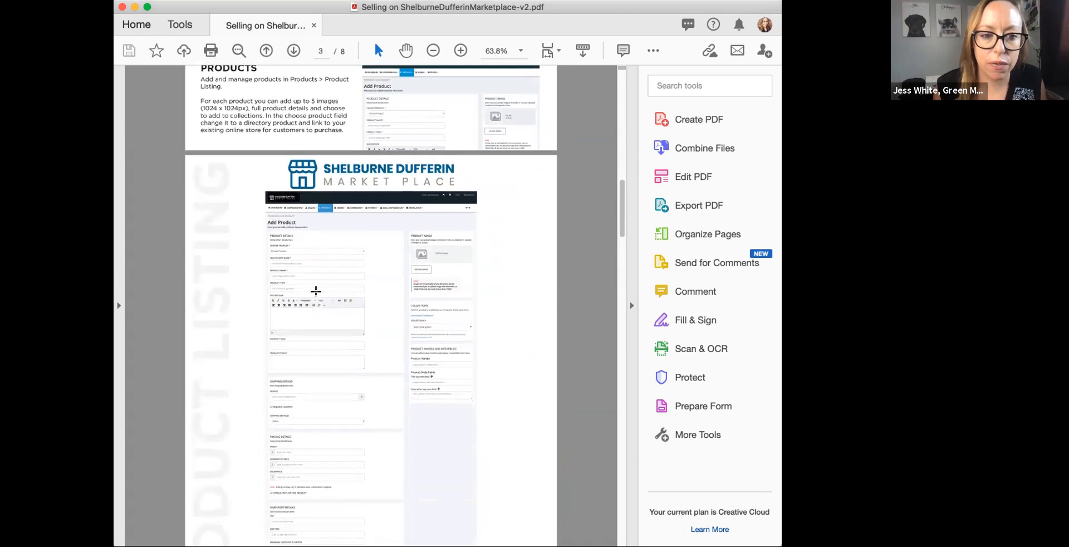
{"action": "scroll", "coordinate": [271, 215], "scroll_direction": "down", "scroll_amount": 1}
{"action": "scroll", "coordinate": [271, 215], "scroll_direction": "down", "scroll_amount": 2}
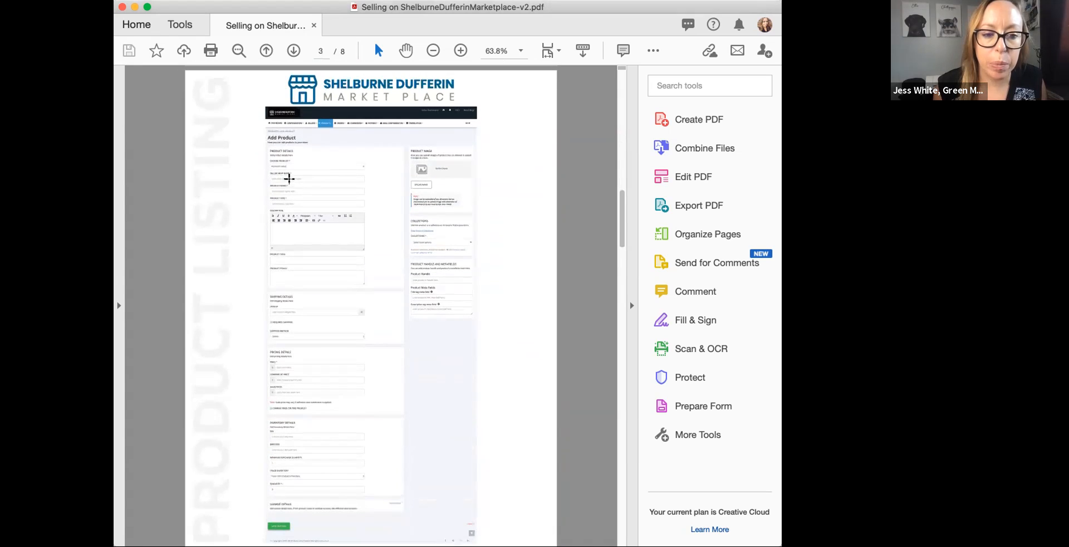
{"action": "scroll", "coordinate": [366, 247], "scroll_direction": "down", "scroll_amount": 4}
{"action": "scroll", "coordinate": [367, 246], "scroll_direction": "down", "scroll_amount": 10}
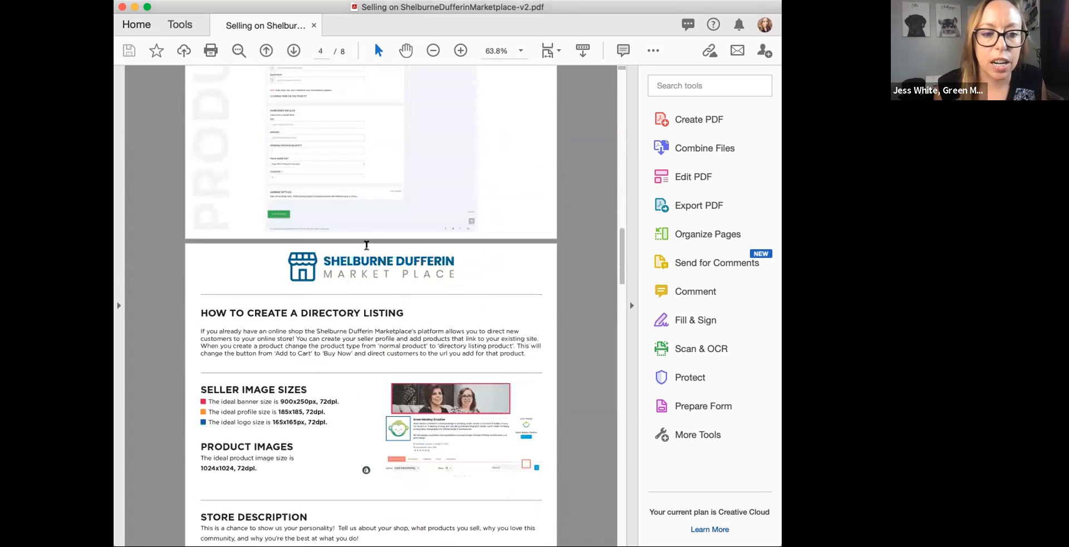
{"action": "scroll", "coordinate": [286, 198], "scroll_direction": "down", "scroll_amount": 16}
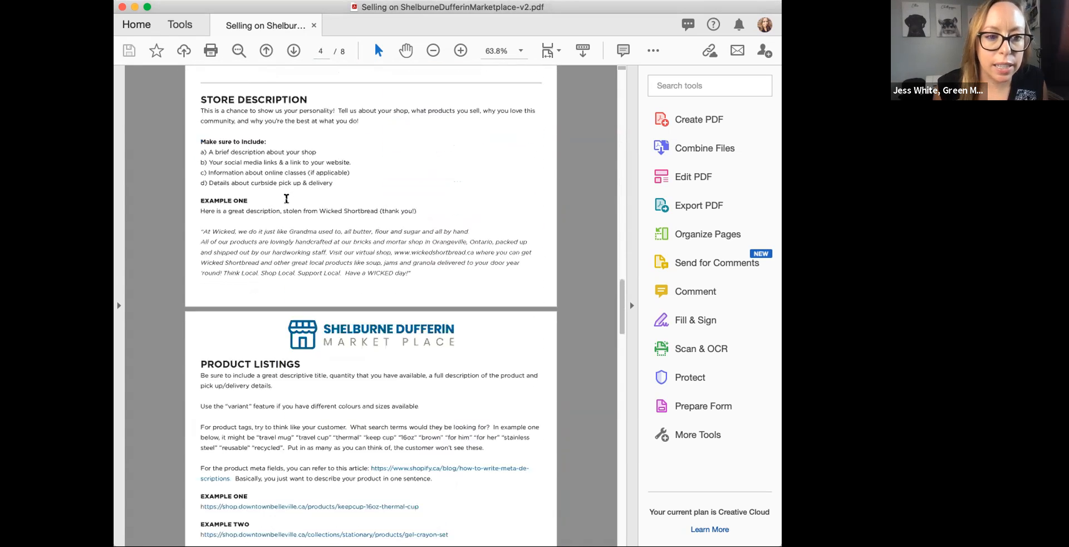
{"action": "scroll", "coordinate": [286, 198], "scroll_direction": "down", "scroll_amount": 5}
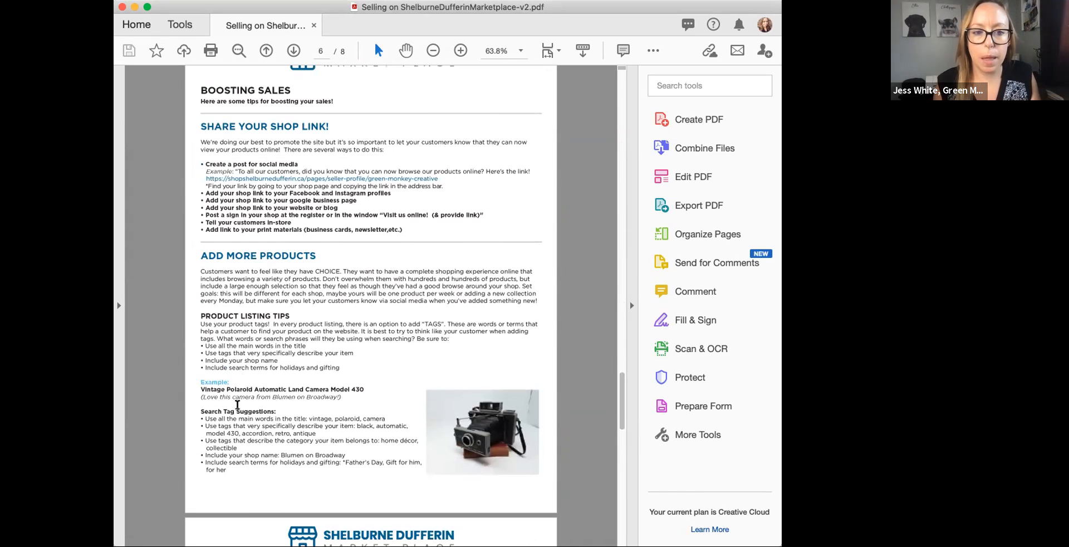
{"action": "scroll", "coordinate": [237, 404], "scroll_direction": "down", "scroll_amount": 10}
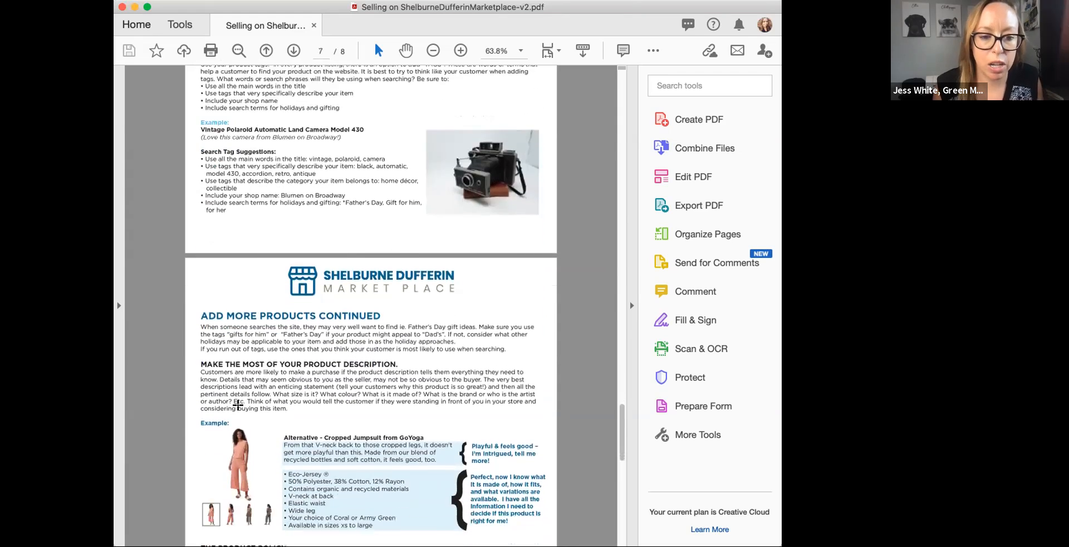
{"action": "scroll", "coordinate": [238, 404], "scroll_direction": "down", "scroll_amount": 5}
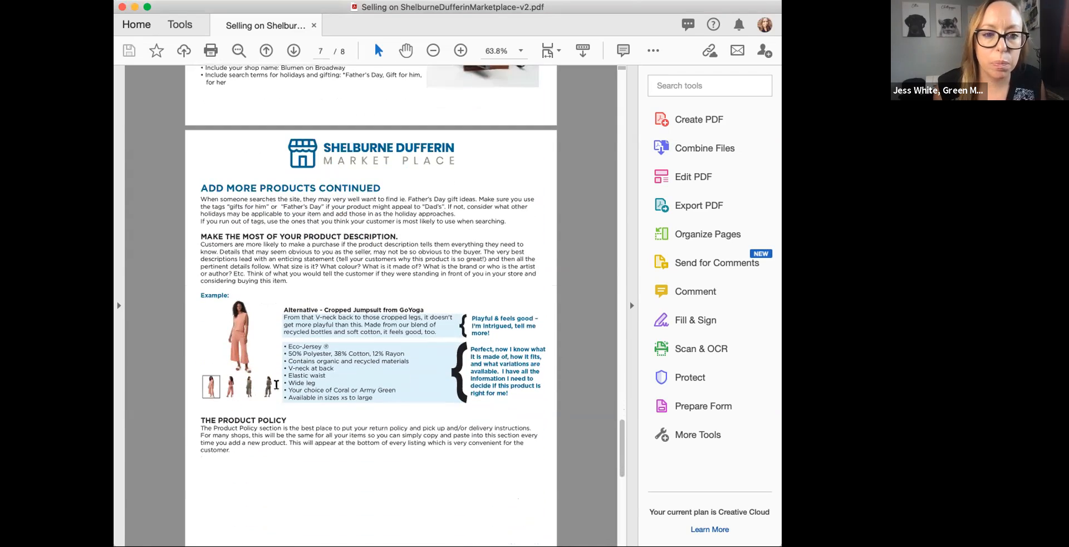
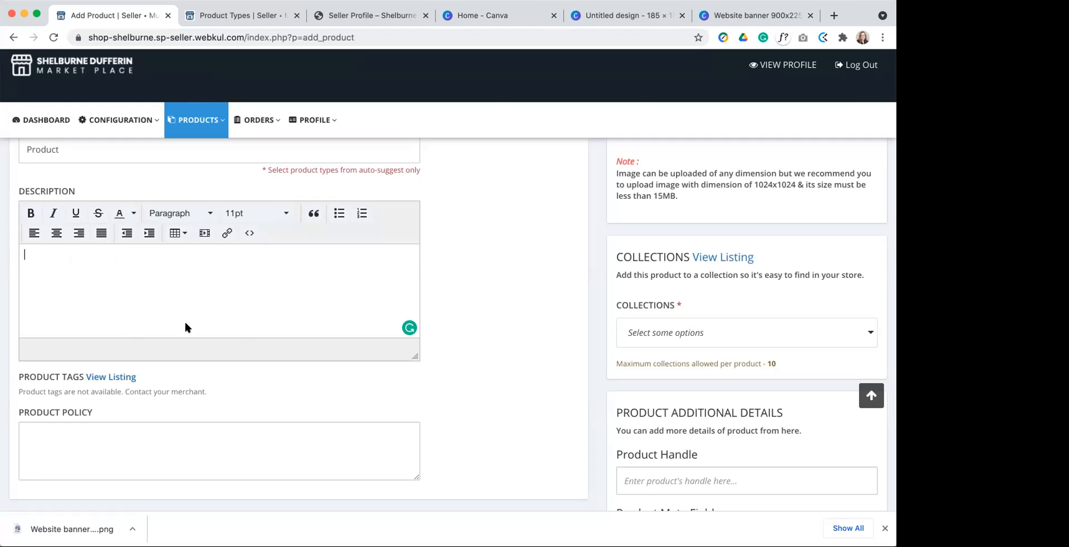
Step: Examine the description, product tags and product policy fields of the Add Product form
{"action": "scroll", "coordinate": [146, 281], "scroll_direction": "down", "scroll_amount": 3}
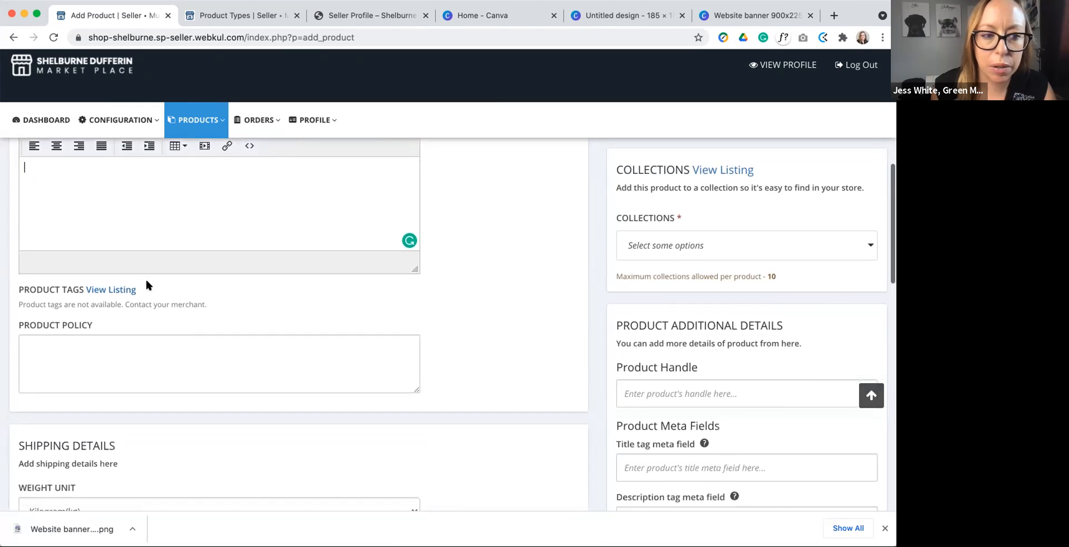
{"action": "scroll", "coordinate": [147, 282], "scroll_direction": "down", "scroll_amount": 2}
{"action": "left_click", "coordinate": [87, 268]}
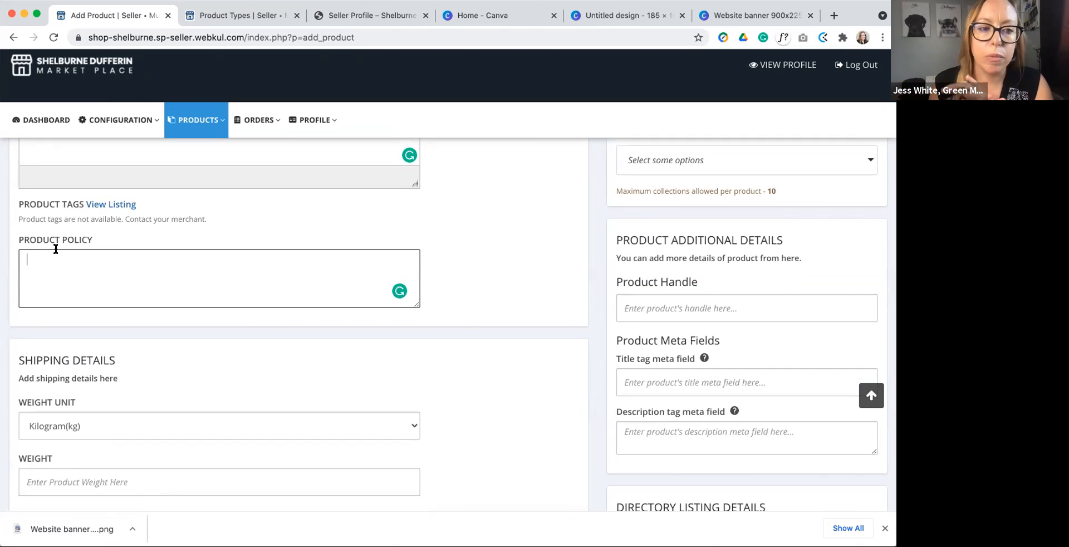
{"action": "scroll", "coordinate": [56, 249], "scroll_direction": "down", "scroll_amount": 4}
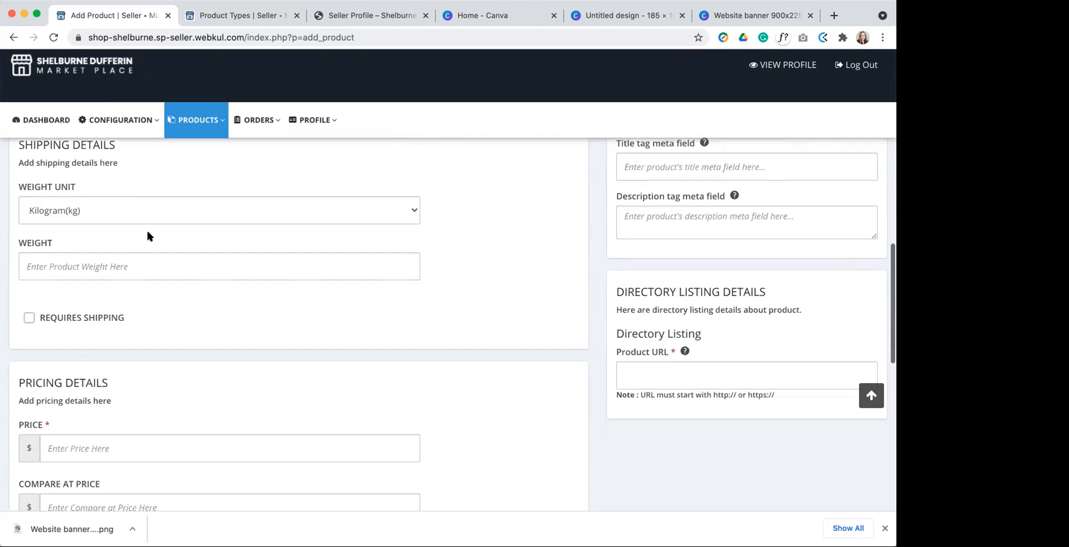
{"action": "scroll", "coordinate": [157, 193], "scroll_direction": "up", "scroll_amount": 5}
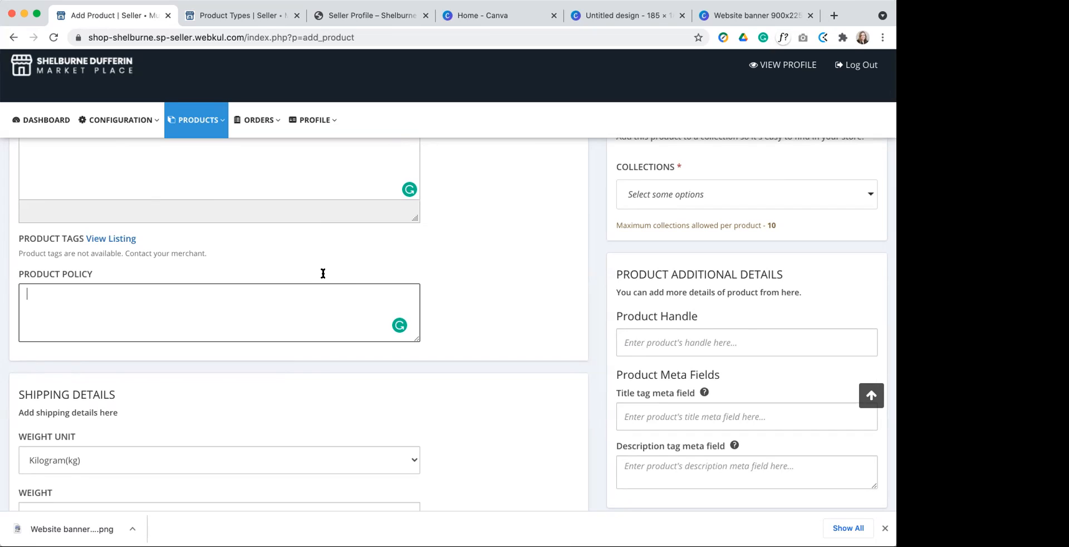
{"action": "scroll", "coordinate": [323, 277], "scroll_direction": "down", "scroll_amount": 3}
{"action": "scroll", "coordinate": [323, 274], "scroll_direction": "up", "scroll_amount": 3}
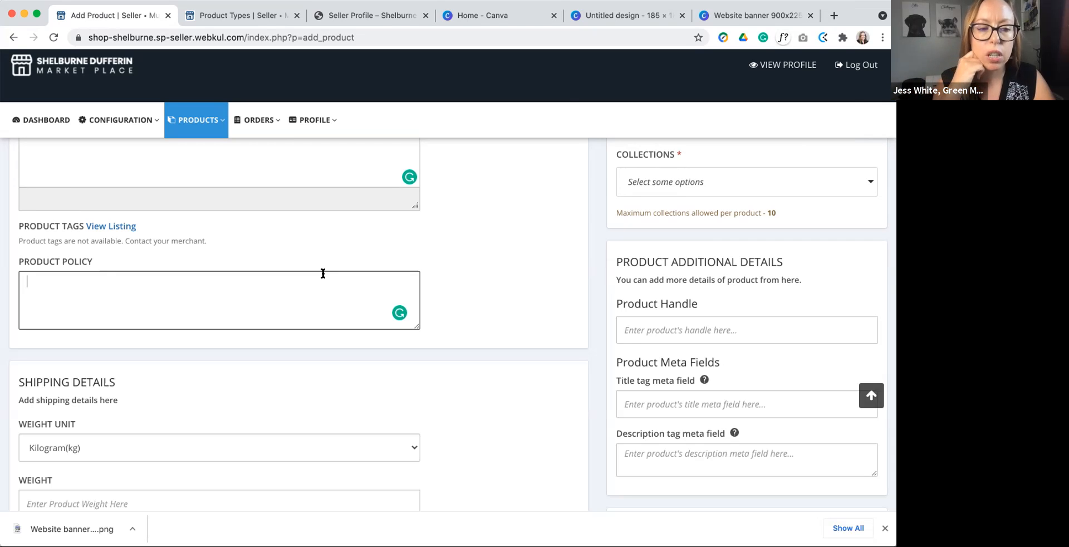
{"action": "scroll", "coordinate": [323, 274], "scroll_direction": "down", "scroll_amount": 3}
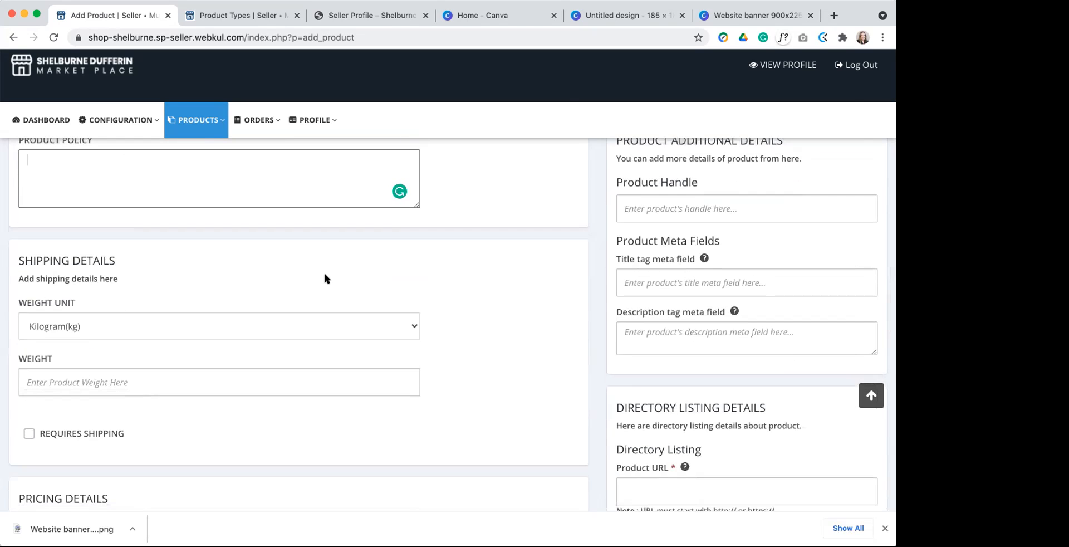
{"action": "scroll", "coordinate": [326, 265], "scroll_direction": "up", "scroll_amount": 1}
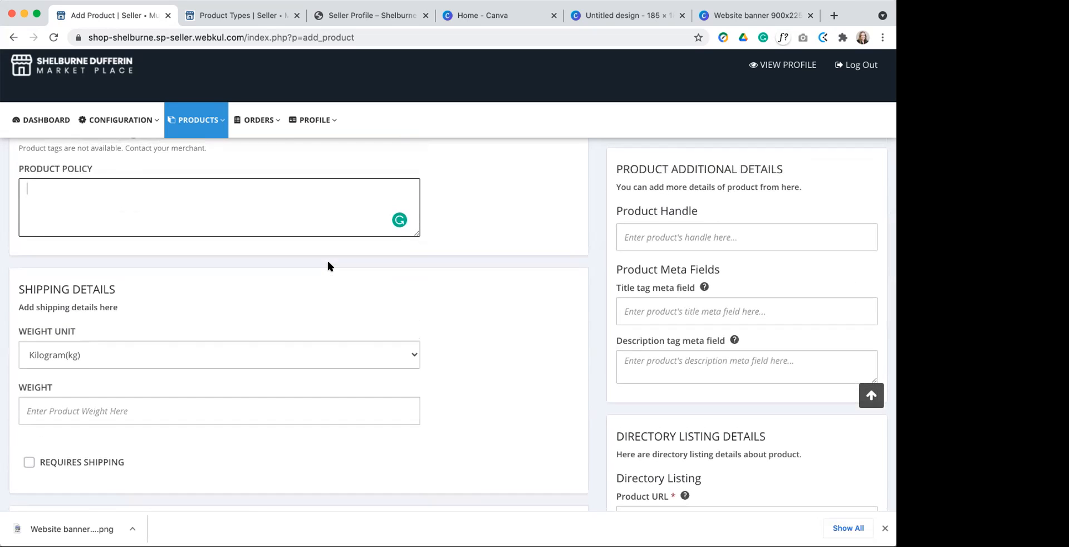
Step: Review the shipping details section, including weight unit, weight and the requires-shipping option
{"action": "scroll", "coordinate": [328, 265], "scroll_direction": "down", "scroll_amount": 1}
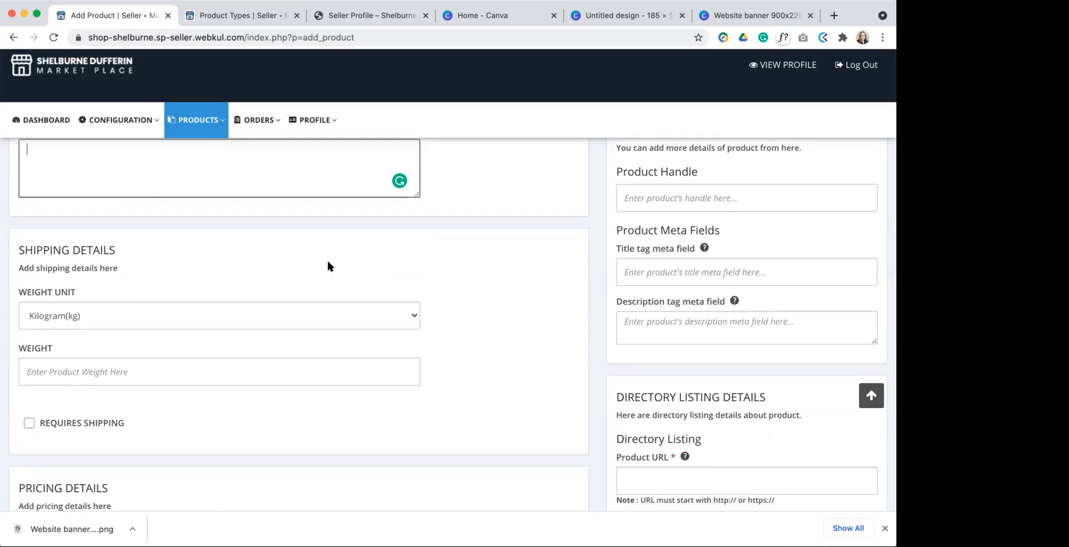
{"action": "scroll", "coordinate": [327, 265], "scroll_direction": "down", "scroll_amount": 2}
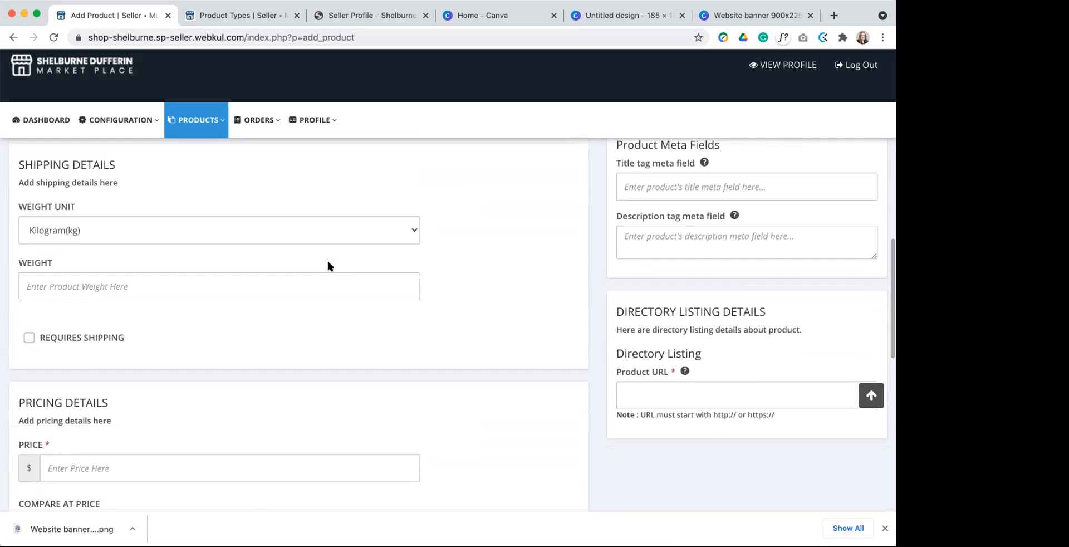
{"action": "scroll", "coordinate": [327, 265], "scroll_direction": "up", "scroll_amount": 1}
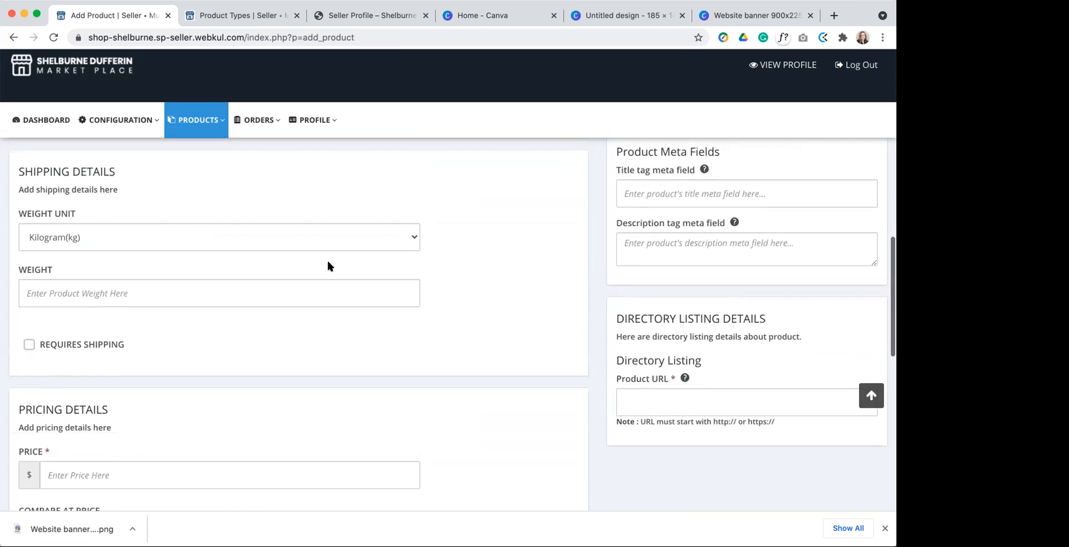
{"action": "scroll", "coordinate": [328, 261], "scroll_direction": "down", "scroll_amount": 1}
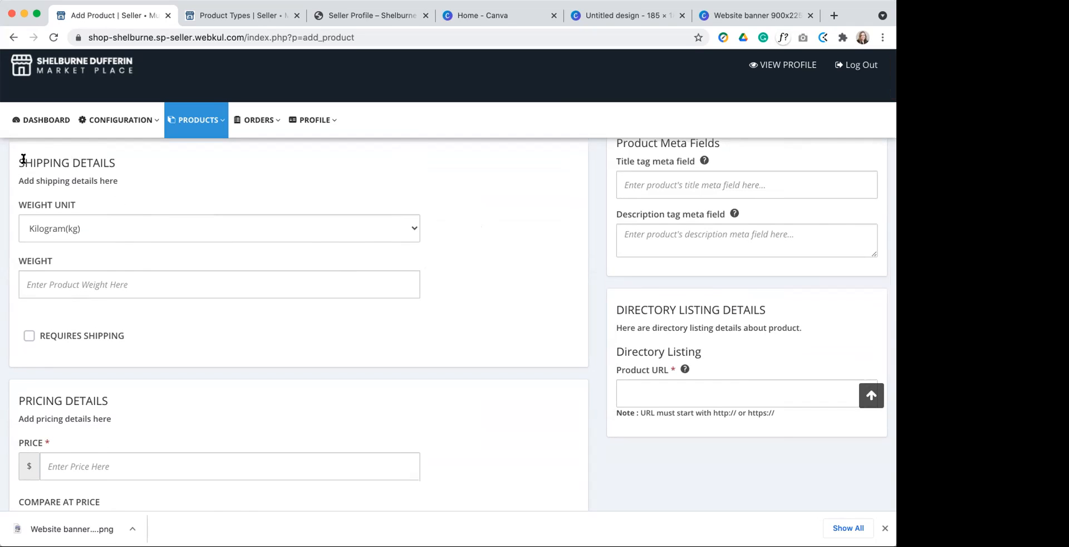
{"action": "left_click_drag", "start_coordinate": [15, 161], "coordinate": [109, 158]}
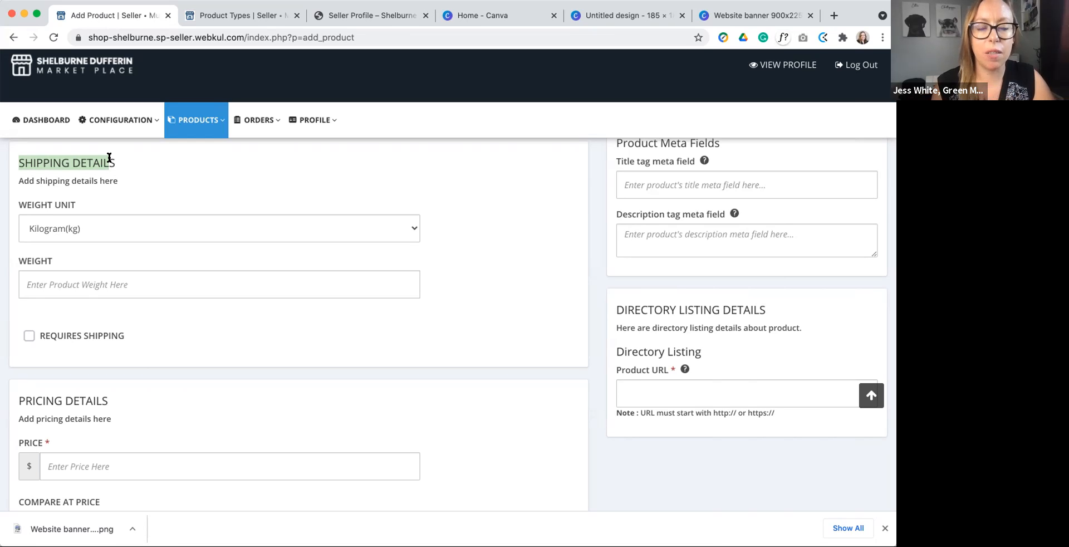
{"action": "left_click", "coordinate": [355, 186]}
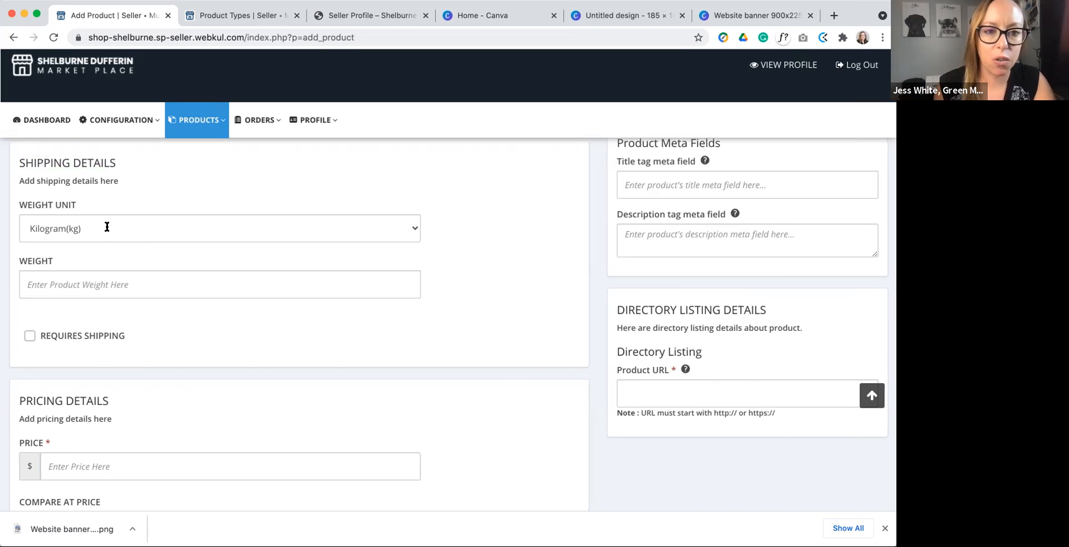
Step: Examine the pricing, inventory and variant sections of the Add Product form
{"action": "scroll", "coordinate": [237, 263], "scroll_direction": "down", "scroll_amount": 4}
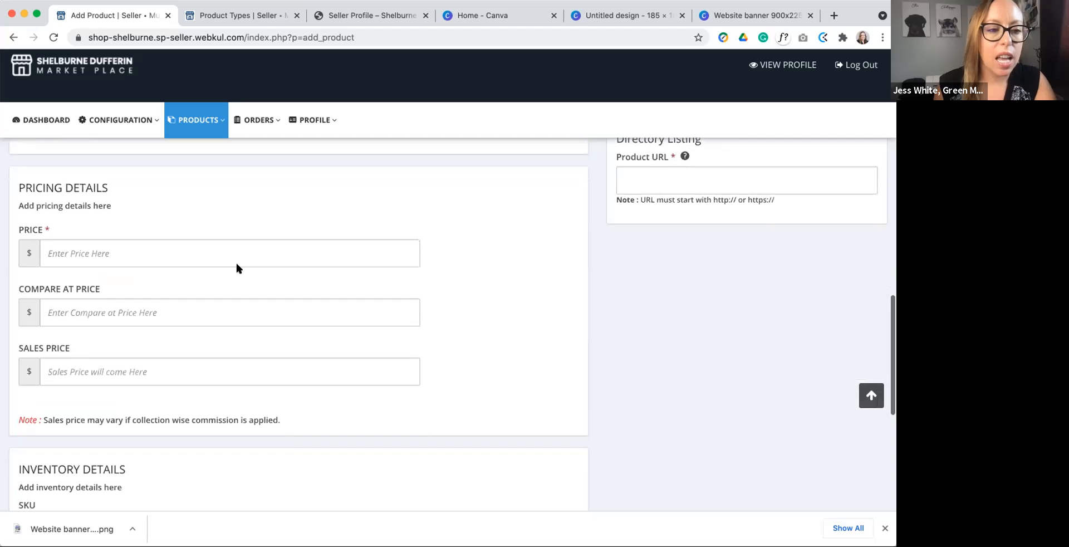
{"action": "left_click", "coordinate": [64, 251]}
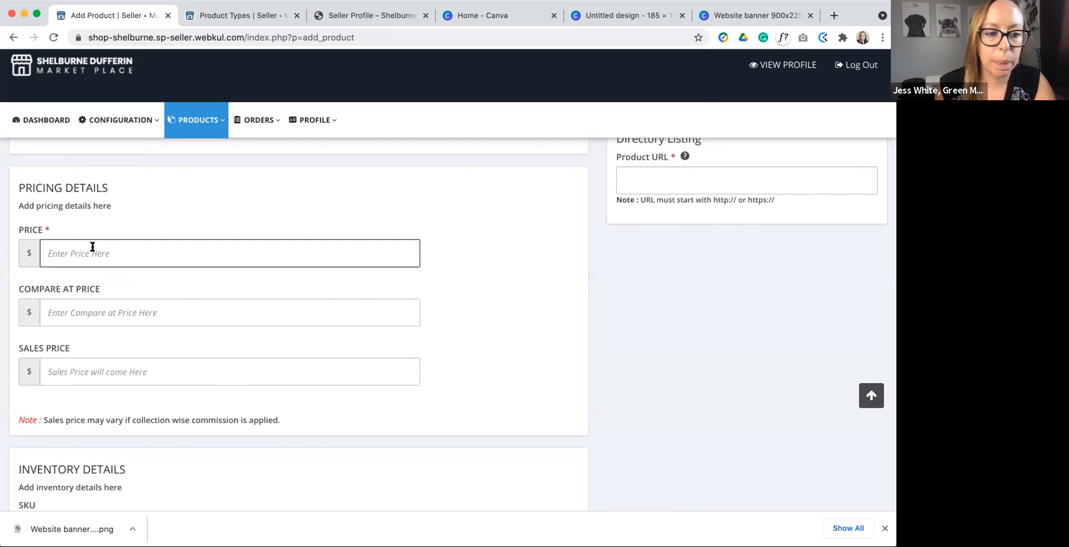
{"action": "scroll", "coordinate": [92, 247], "scroll_direction": "down", "scroll_amount": 3}
{"action": "scroll", "coordinate": [93, 246], "scroll_direction": "down", "scroll_amount": 2}
{"action": "scroll", "coordinate": [91, 241], "scroll_direction": "up", "scroll_amount": 1}
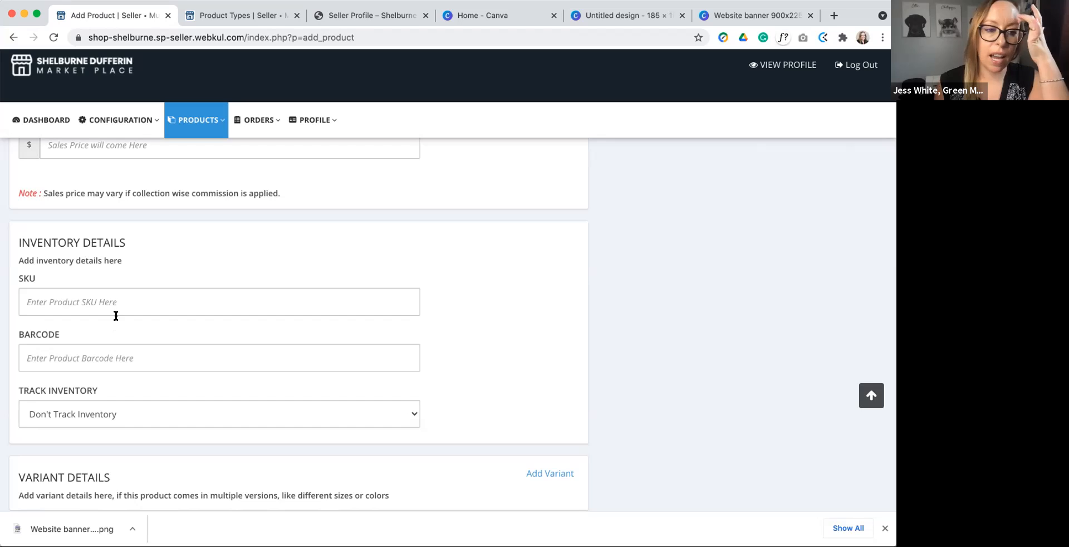
{"action": "scroll", "coordinate": [118, 324], "scroll_direction": "up", "scroll_amount": 3}
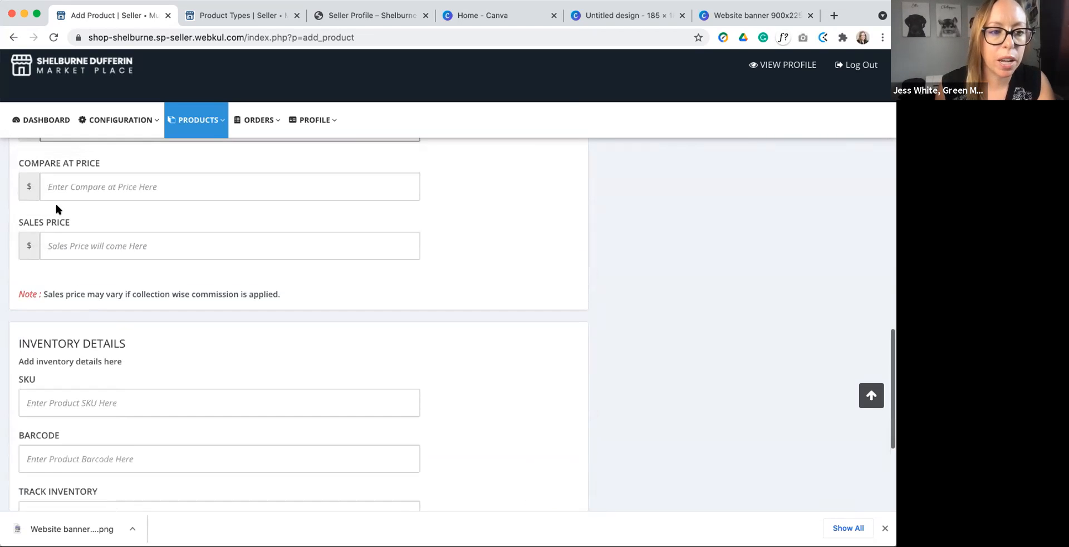
{"action": "scroll", "coordinate": [55, 203], "scroll_direction": "up", "scroll_amount": 2}
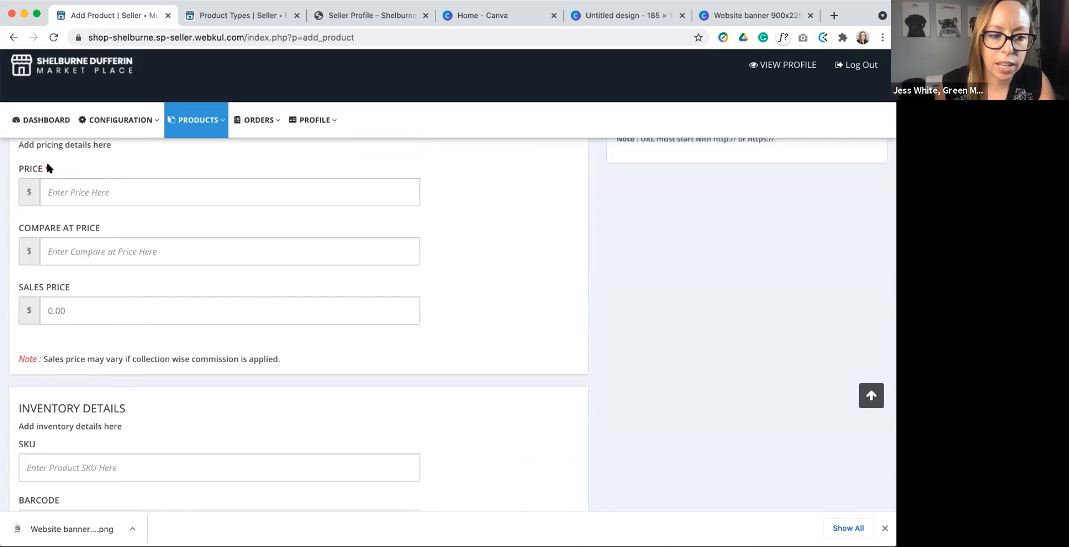
{"action": "scroll", "coordinate": [184, 274], "scroll_direction": "down", "scroll_amount": 6}
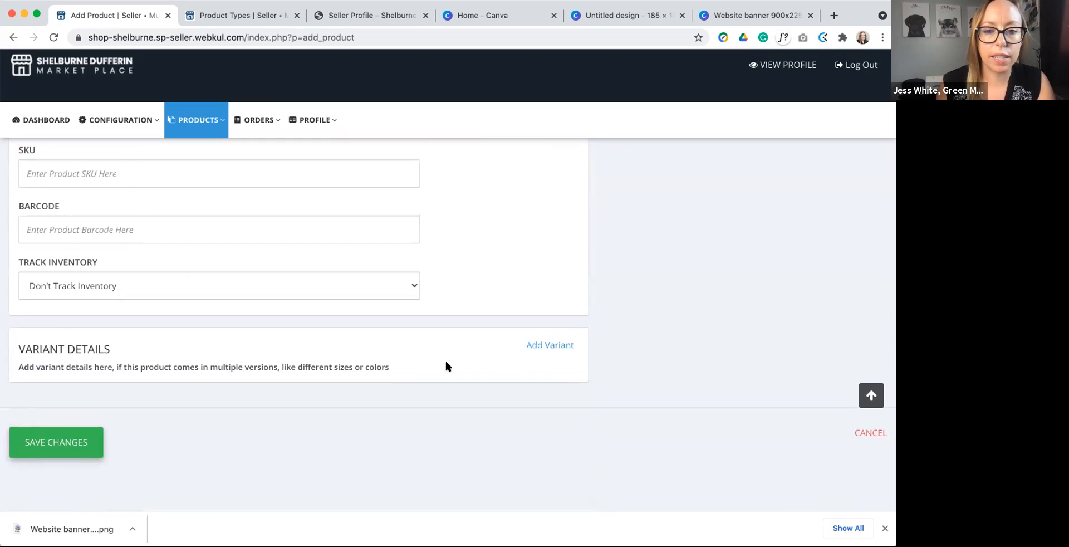
Step: Open the variant options, set the product price to $5 and try to save the product
{"action": "left_click", "coordinate": [550, 344]}
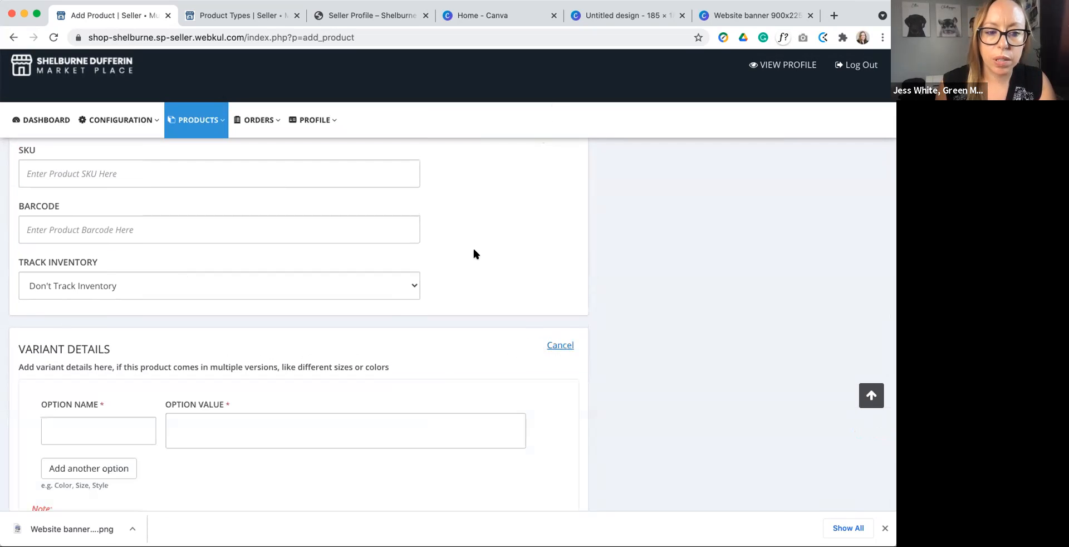
{"action": "scroll", "coordinate": [108, 382], "scroll_direction": "down", "scroll_amount": 5}
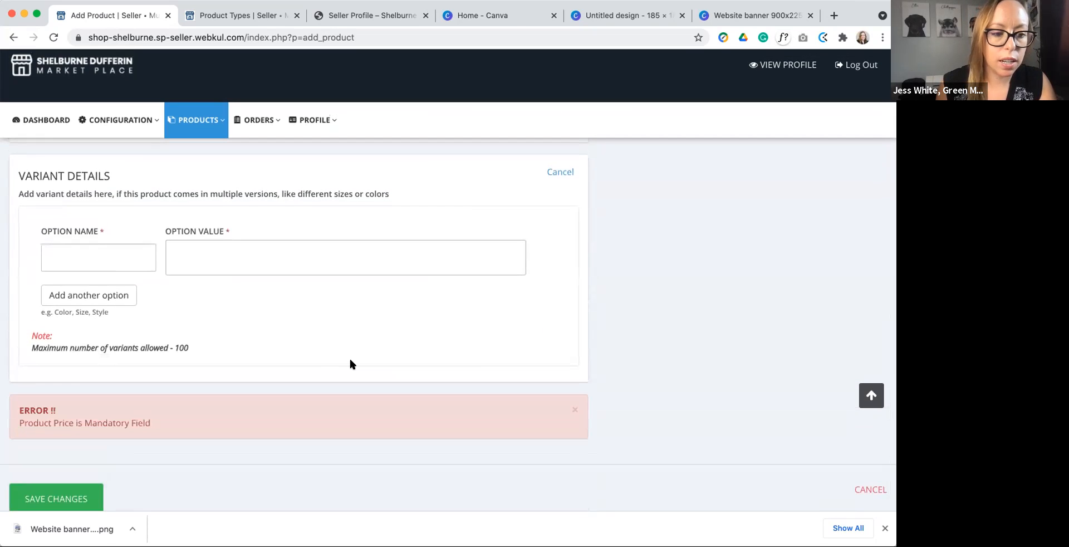
{"action": "scroll", "coordinate": [325, 370], "scroll_direction": "up", "scroll_amount": 10}
{"action": "scroll", "coordinate": [324, 372], "scroll_direction": "up", "scroll_amount": 2}
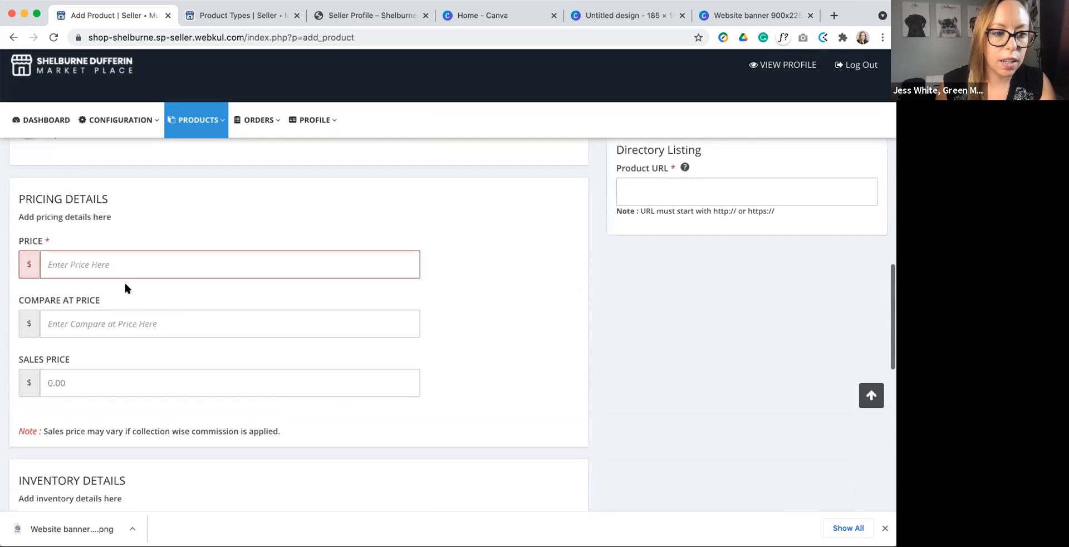
{"action": "left_click", "coordinate": [124, 264]}
{"action": "type", "text": "5"}
{"action": "scroll", "coordinate": [360, 351], "scroll_direction": "down", "scroll_amount": 10}
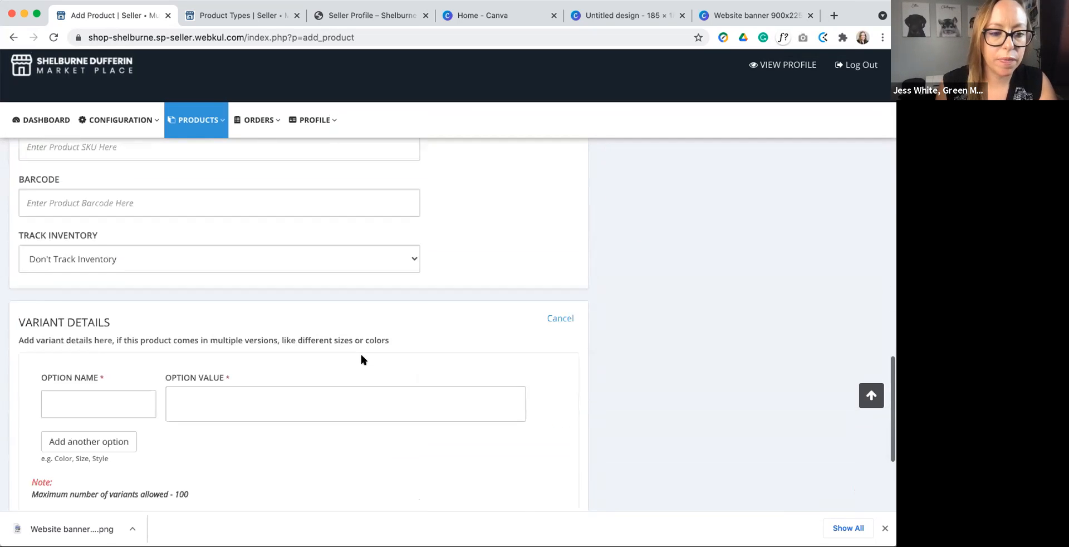
{"action": "left_click", "coordinate": [75, 433]}
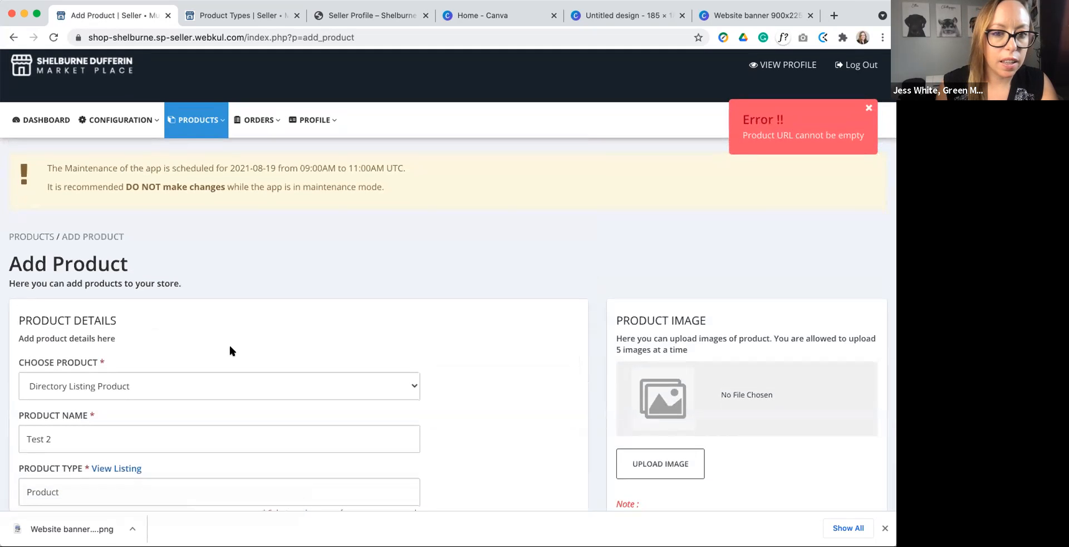
Step: Dismiss the product URL error and add a variant option Color with the value Yellow
{"action": "left_click", "coordinate": [866, 108]}
{"action": "scroll", "coordinate": [443, 218], "scroll_direction": "down", "scroll_amount": 15}
{"action": "scroll", "coordinate": [443, 225], "scroll_direction": "down", "scroll_amount": 5}
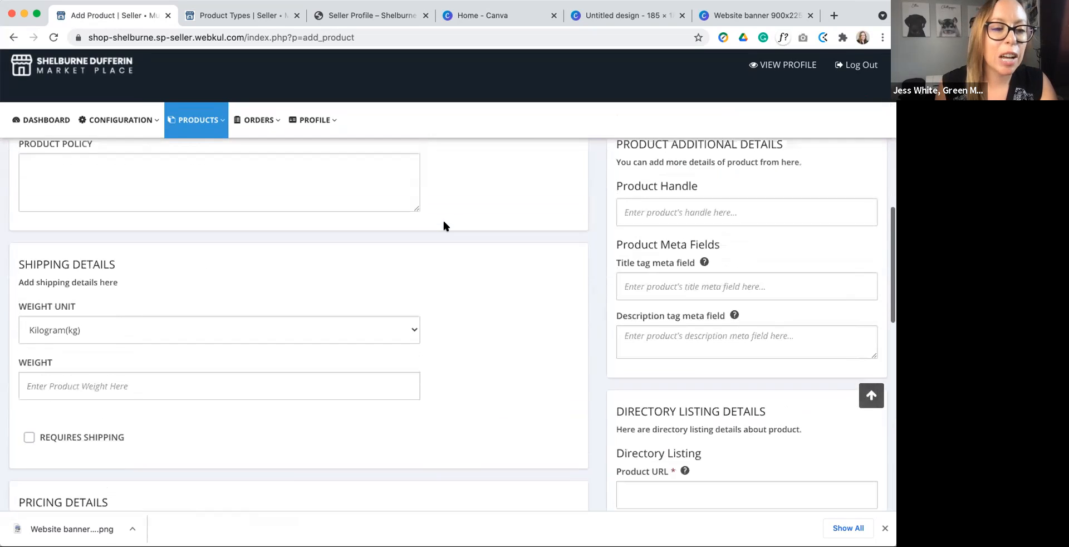
{"action": "scroll", "coordinate": [444, 225], "scroll_direction": "down", "scroll_amount": 10}
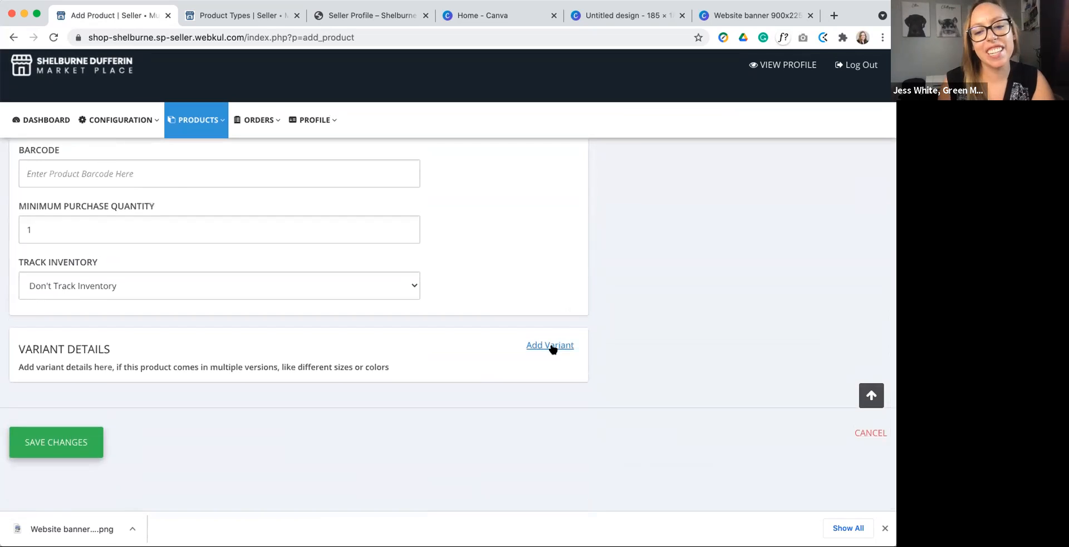
{"action": "left_click", "coordinate": [550, 343]}
{"action": "scroll", "coordinate": [123, 310], "scroll_direction": "down", "scroll_amount": 3}
{"action": "left_click", "coordinate": [120, 299]}
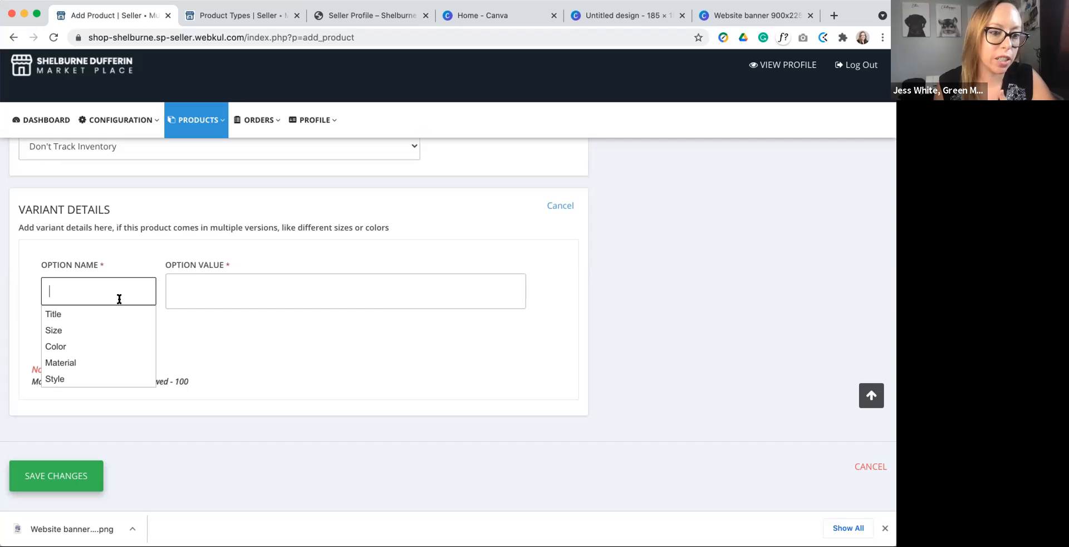
{"action": "scroll", "coordinate": [102, 339], "scroll_direction": "down", "scroll_amount": 1}
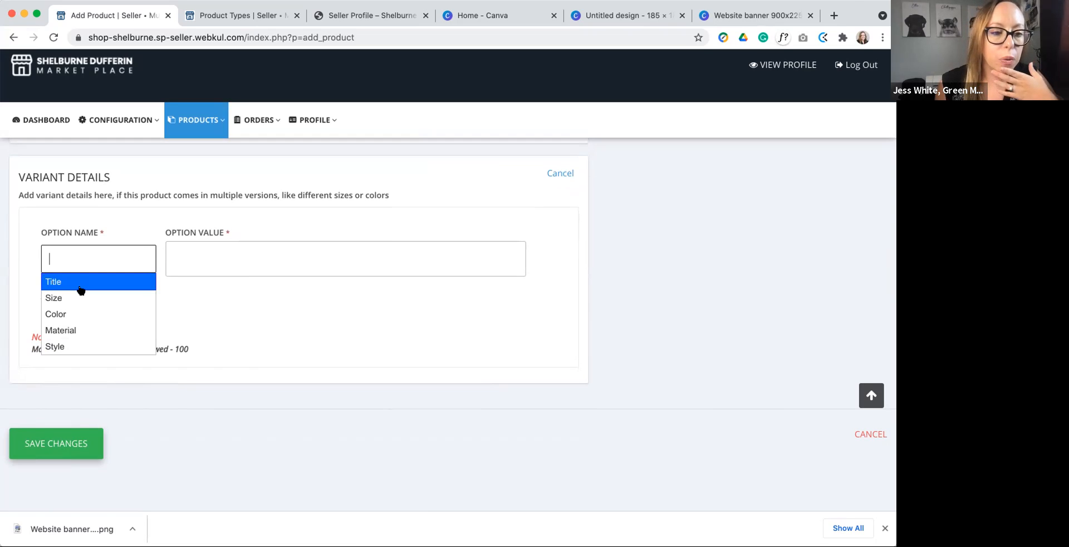
{"action": "left_click", "coordinate": [81, 314]}
{"action": "left_click", "coordinate": [195, 252]}
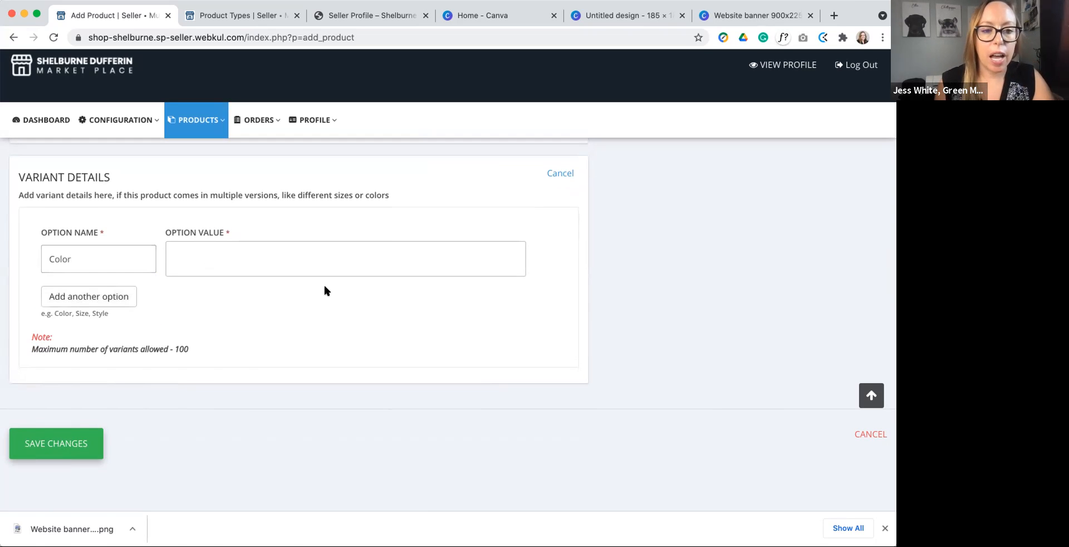
{"action": "type", "text": "Yellow"}
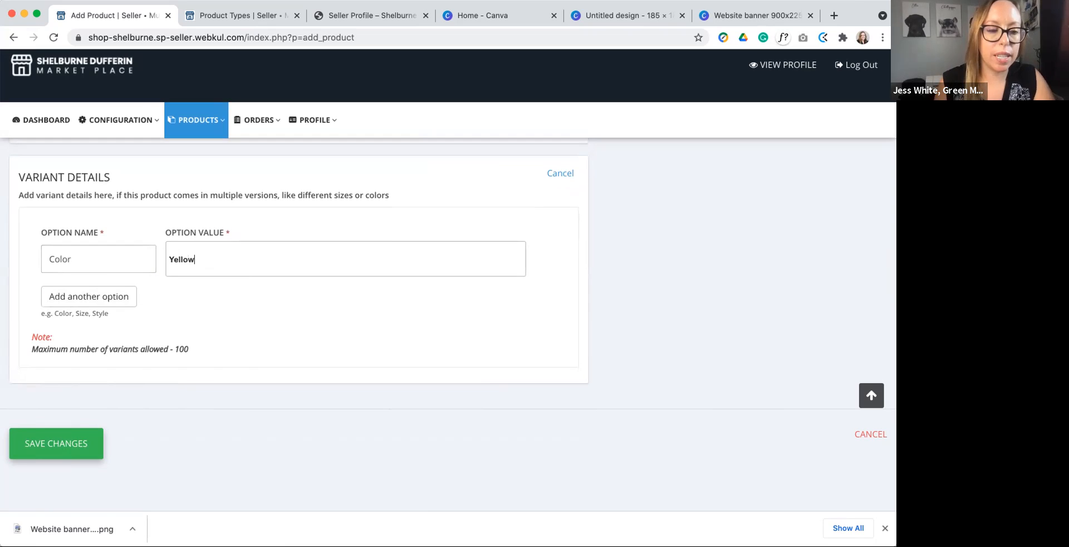
Step: Add a second variant option Style with the values Etc and Etc2
{"action": "left_click", "coordinate": [112, 294]}
{"action": "left_click", "coordinate": [120, 299]}
{"action": "type", "text": "Col"}
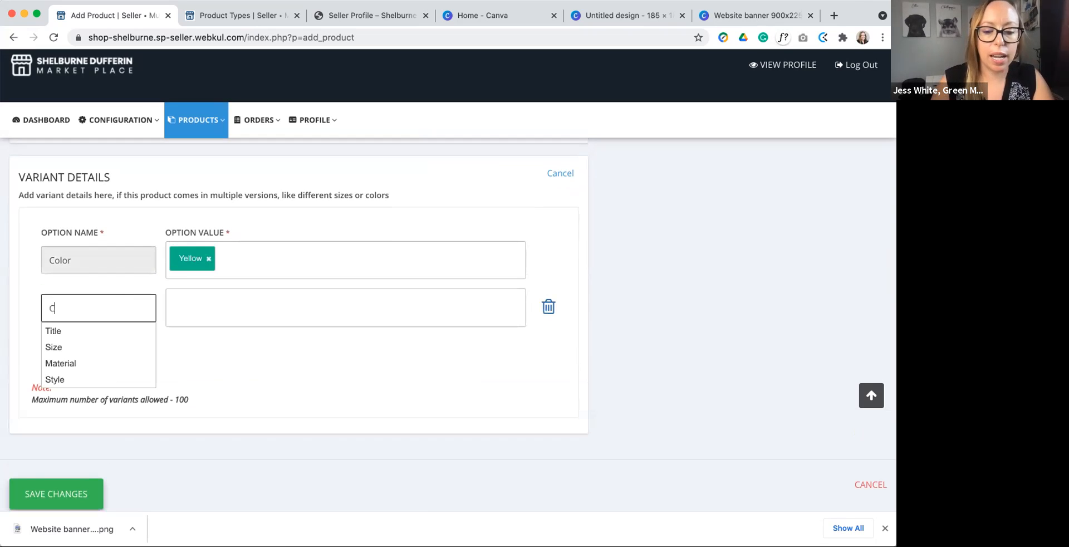
{"action": "key", "text": "BackSpace"}
{"action": "key", "text": "BackSpace"}
{"action": "key", "text": "BackSpace"}
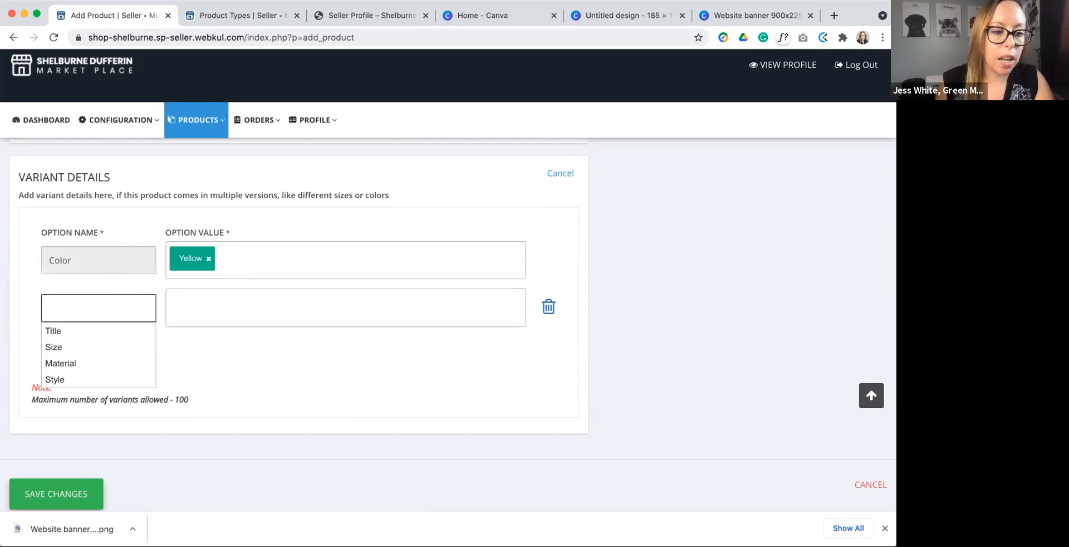
{"action": "left_click", "coordinate": [88, 380]}
{"action": "left_click", "coordinate": [193, 304]}
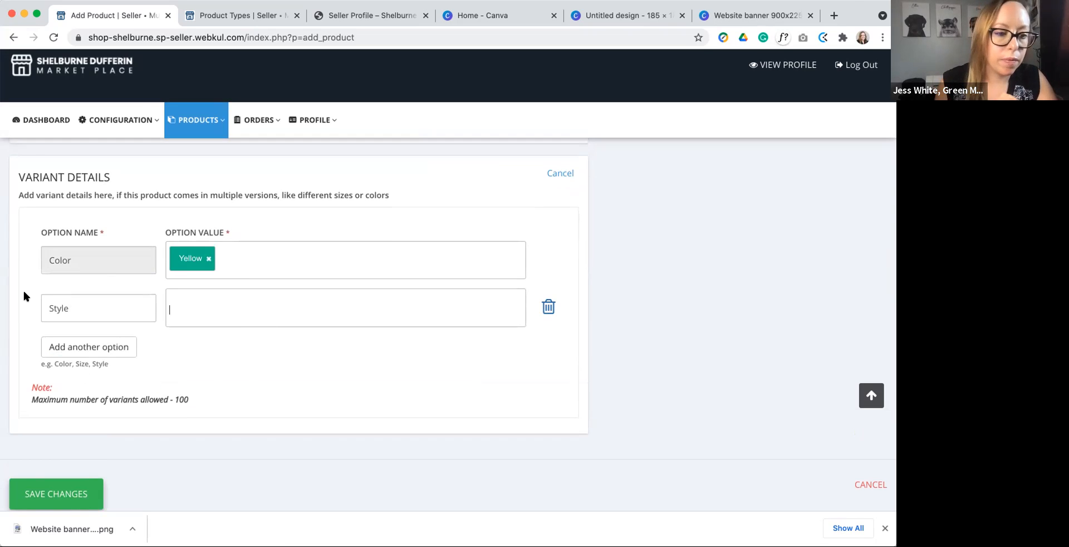
{"action": "type", "text": "Etc"}
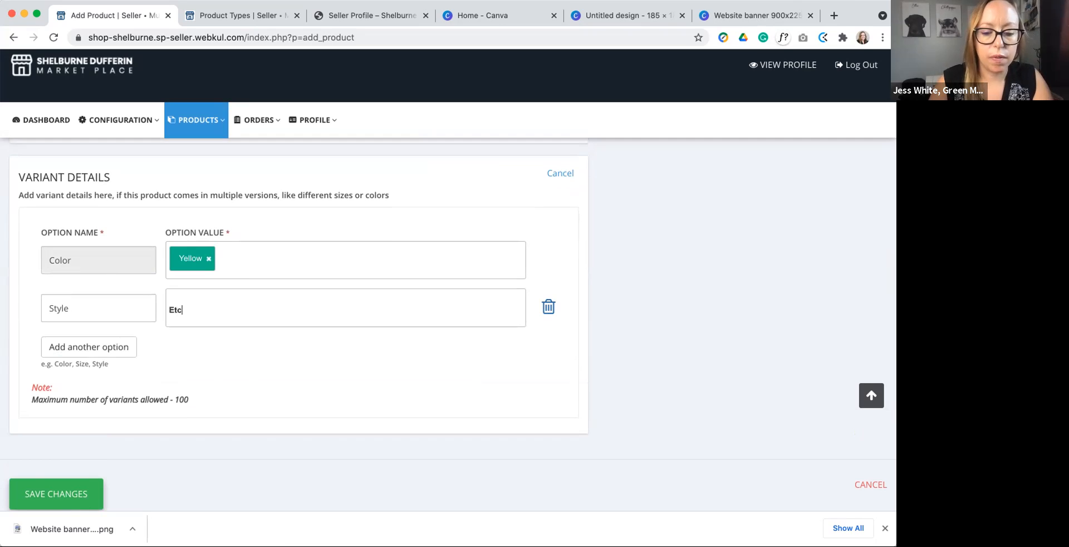
{"action": "key", "text": "Return"}
{"action": "type", "text": "Etc2"}
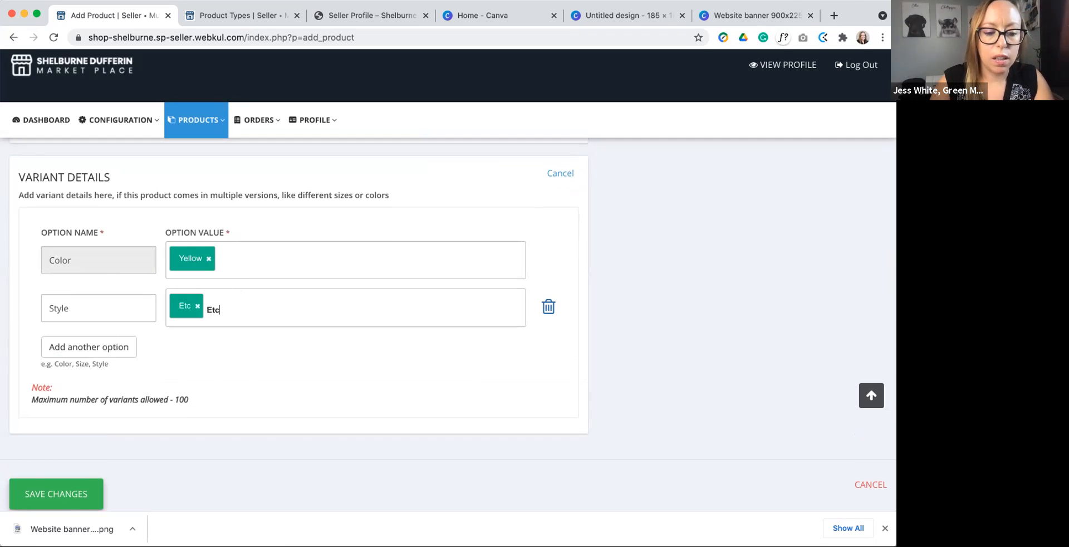
{"action": "key", "text": "Return"}
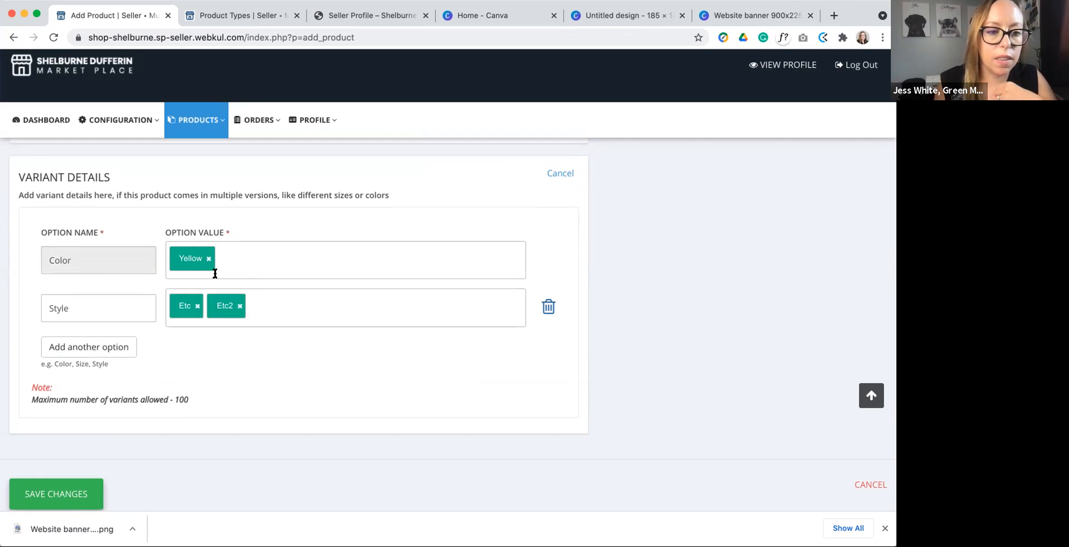
Step: Add the value Blue to the Color option and try to save the product
{"action": "left_click", "coordinate": [250, 263]}
{"action": "type", "text": "Blue"}
{"action": "key", "text": "Return"}
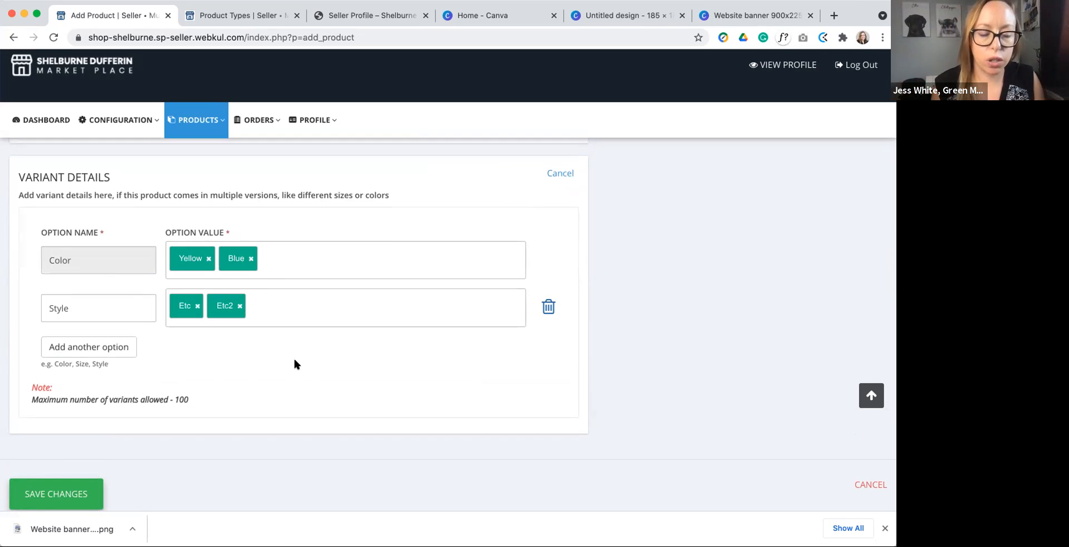
{"action": "left_click", "coordinate": [79, 495]}
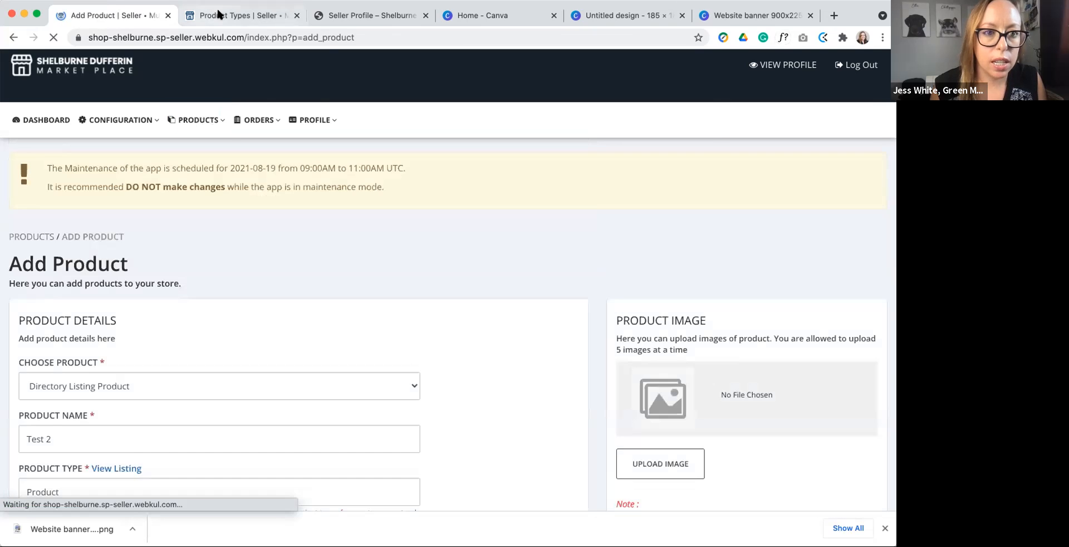
Step: Check the Product Types list, return to the Add Product form, dismiss the product URL error and review the product details
{"action": "left_click", "coordinate": [218, 14]}
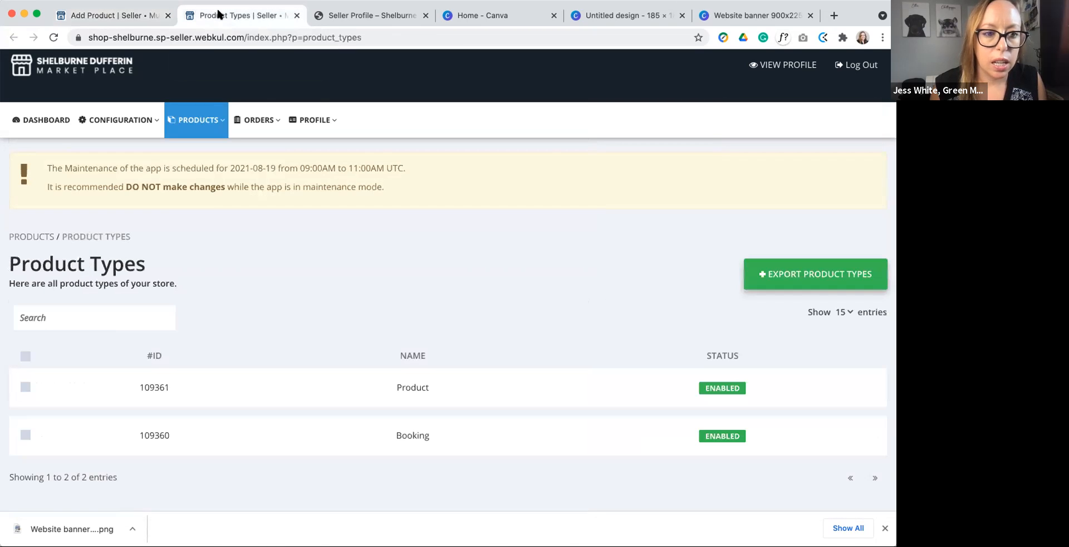
{"action": "left_click", "coordinate": [115, 11]}
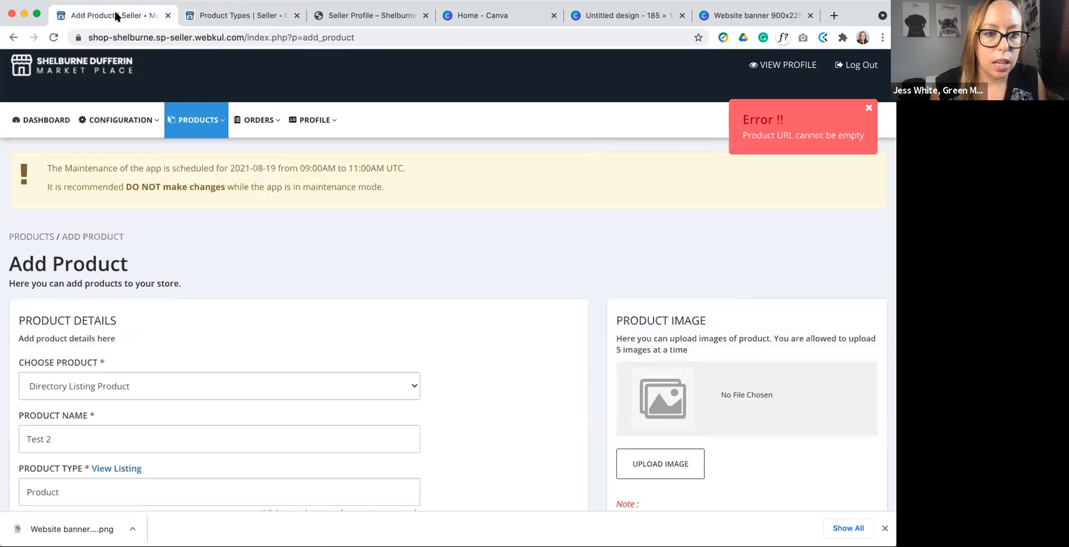
{"action": "left_click", "coordinate": [867, 109]}
{"action": "scroll", "coordinate": [481, 208], "scroll_direction": "down", "scroll_amount": 4}
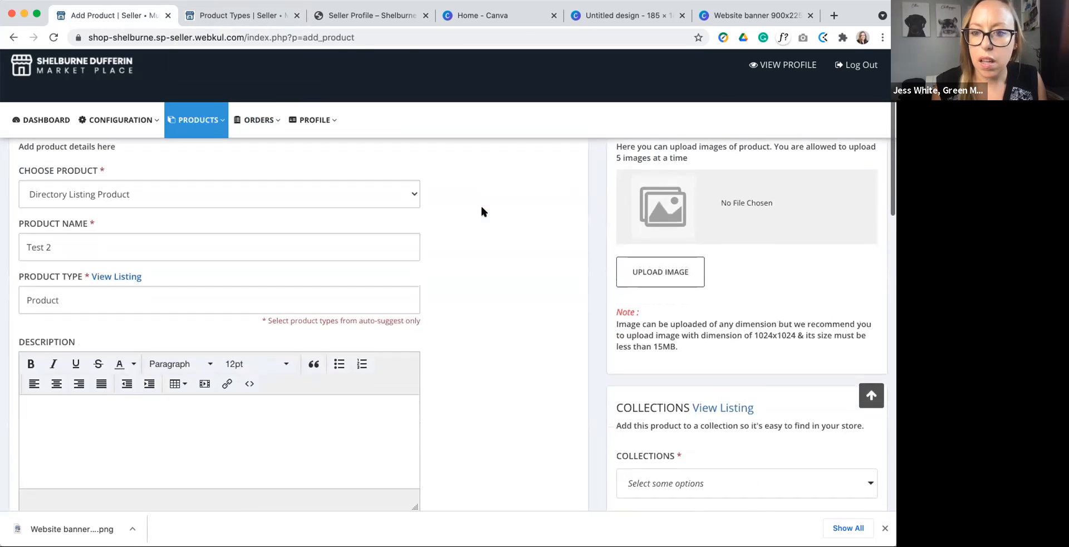
{"action": "scroll", "coordinate": [482, 212], "scroll_direction": "up", "scroll_amount": 1}
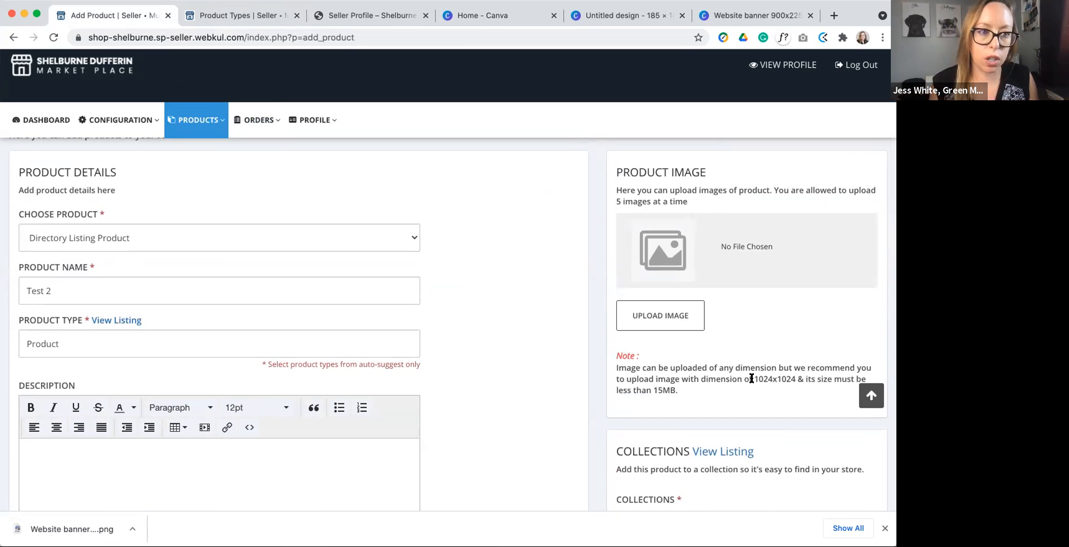
Step: Switch to Canva and create a new Instagram Post design
{"action": "left_click", "coordinate": [470, 16]}
{"action": "left_click", "coordinate": [822, 102]}
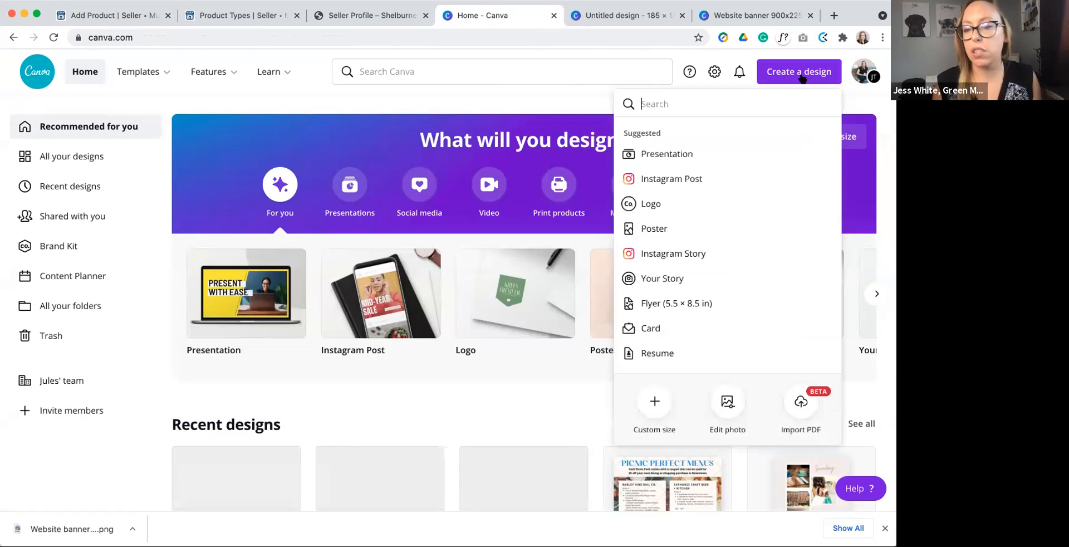
{"action": "left_click", "coordinate": [803, 73]}
{"action": "left_click", "coordinate": [805, 75]}
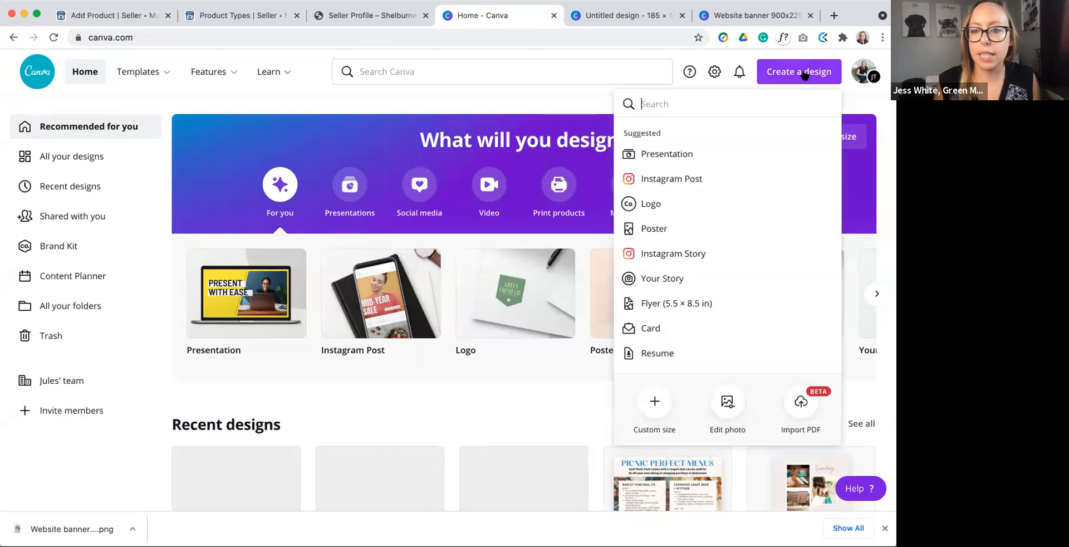
{"action": "left_click", "coordinate": [693, 178]}
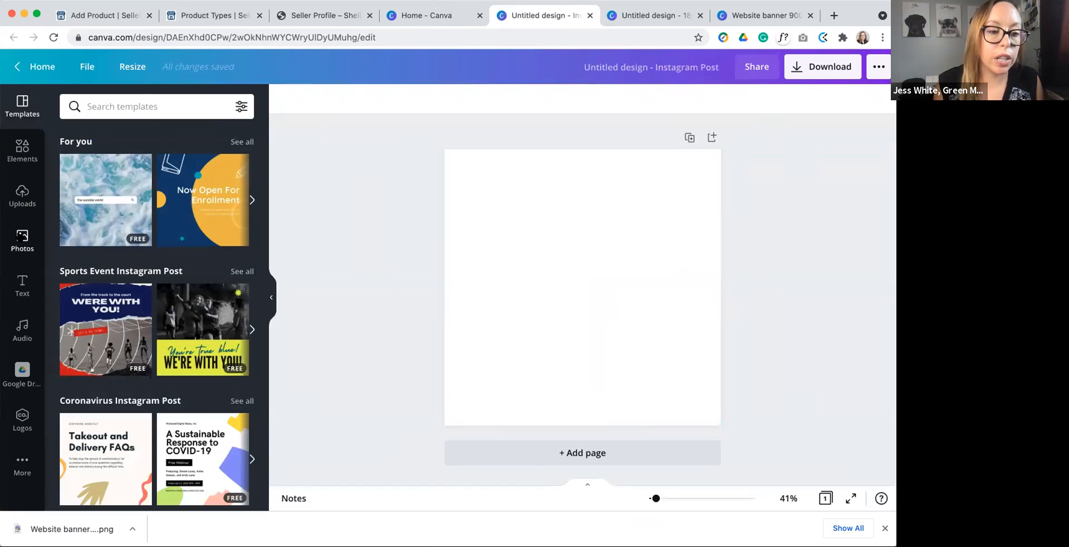
Step: Search the photos for scissors and place the purple scissors photo with the blue and yellow background in the middle of the page
{"action": "left_click", "coordinate": [23, 238]}
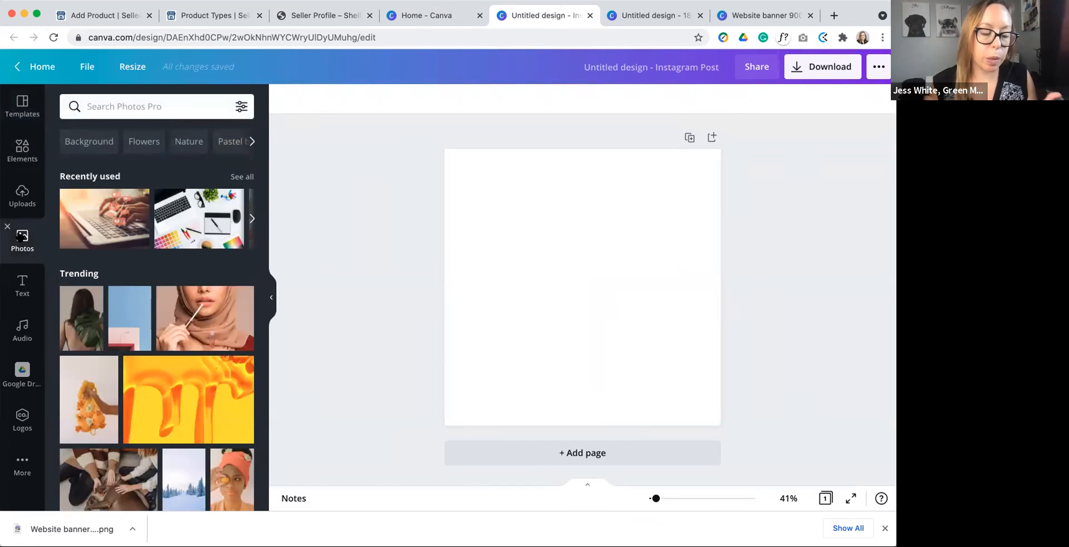
{"action": "left_click", "coordinate": [104, 107]}
{"action": "type", "text": "scissors"}
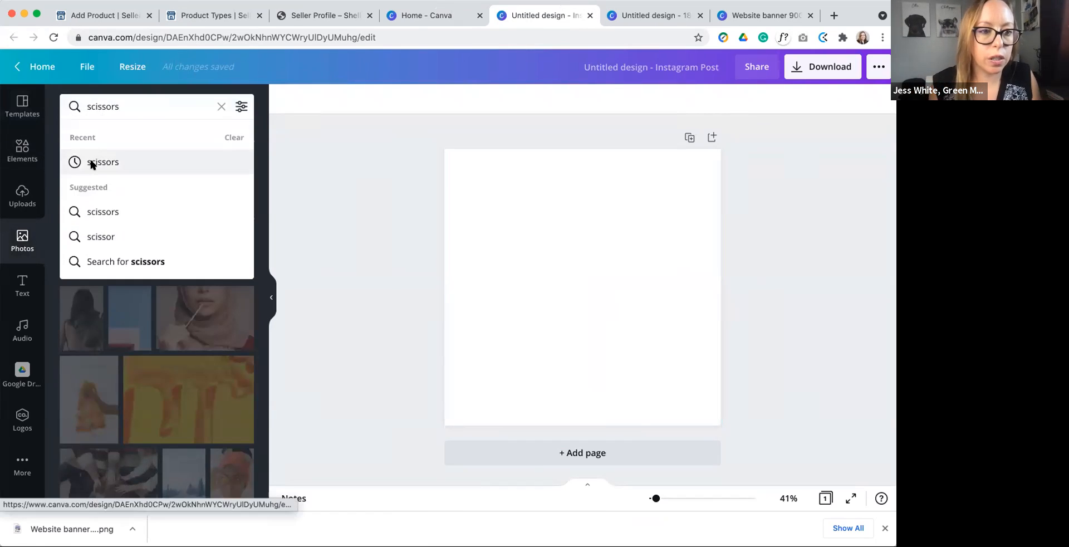
{"action": "left_click", "coordinate": [92, 163]}
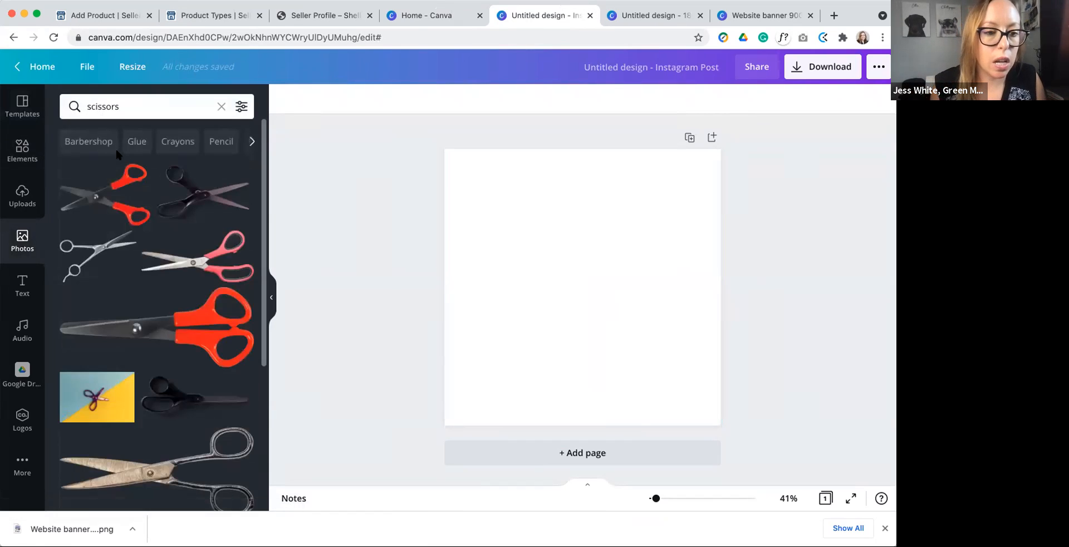
{"action": "left_click_drag", "start_coordinate": [212, 338], "coordinate": [293, 329]}
{"action": "left_click_drag", "start_coordinate": [471, 315], "coordinate": [445, 311]}
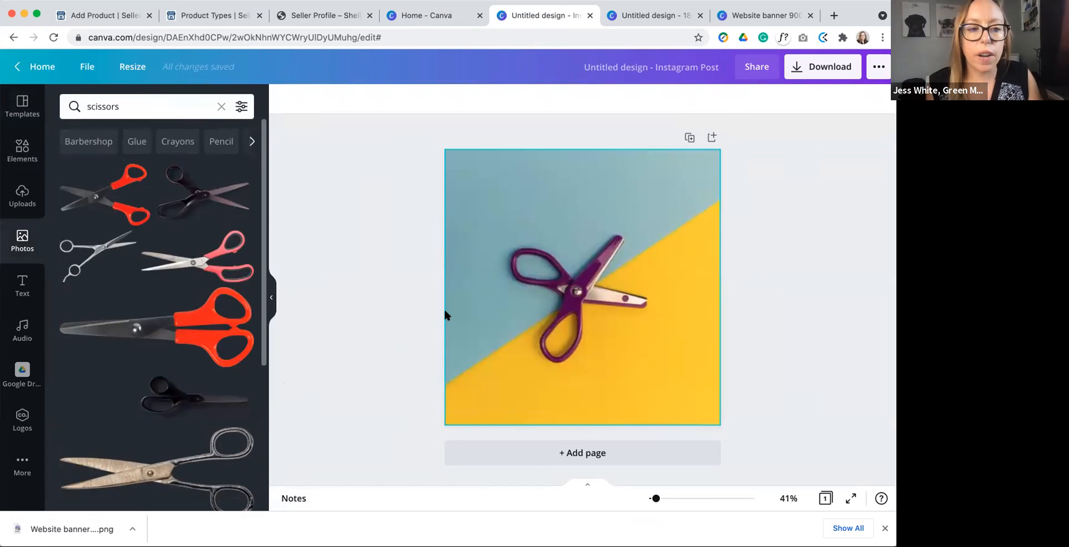
{"action": "left_click_drag", "start_coordinate": [459, 312], "coordinate": [511, 241]}
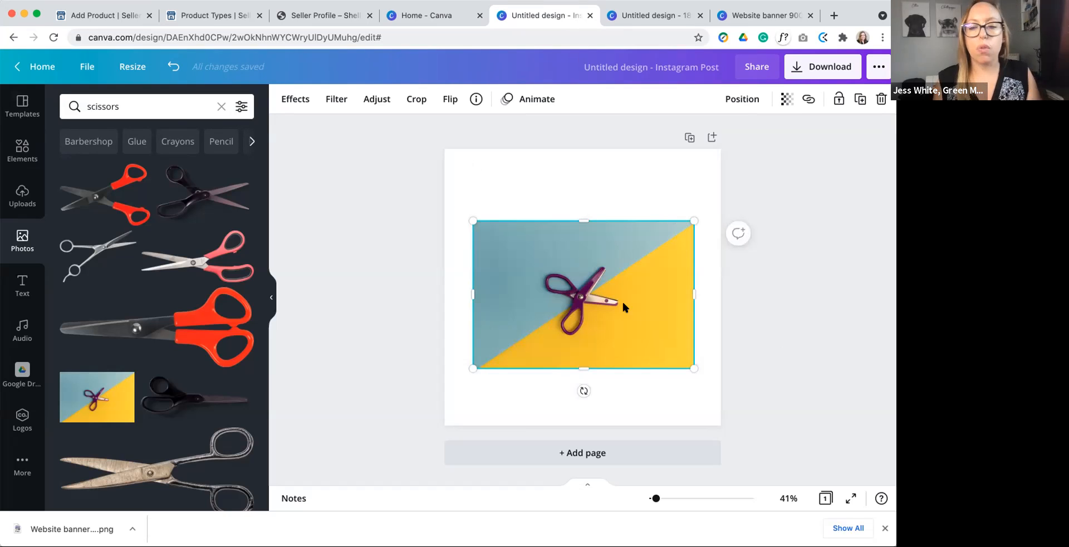
Step: Remove the background of the purple scissors photo with the Background Remover effect
{"action": "left_click", "coordinate": [523, 190]}
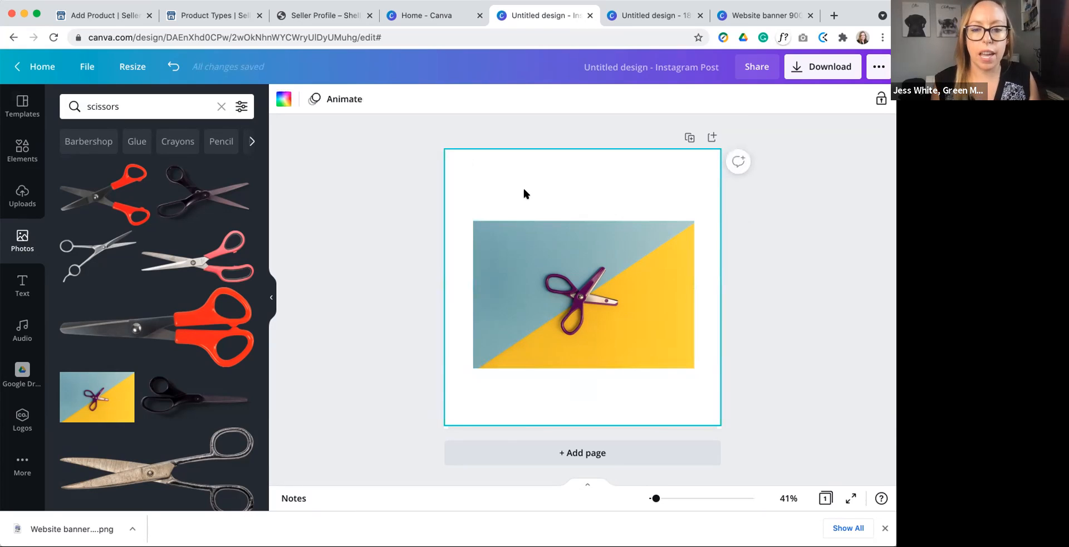
{"action": "left_click", "coordinate": [576, 243]}
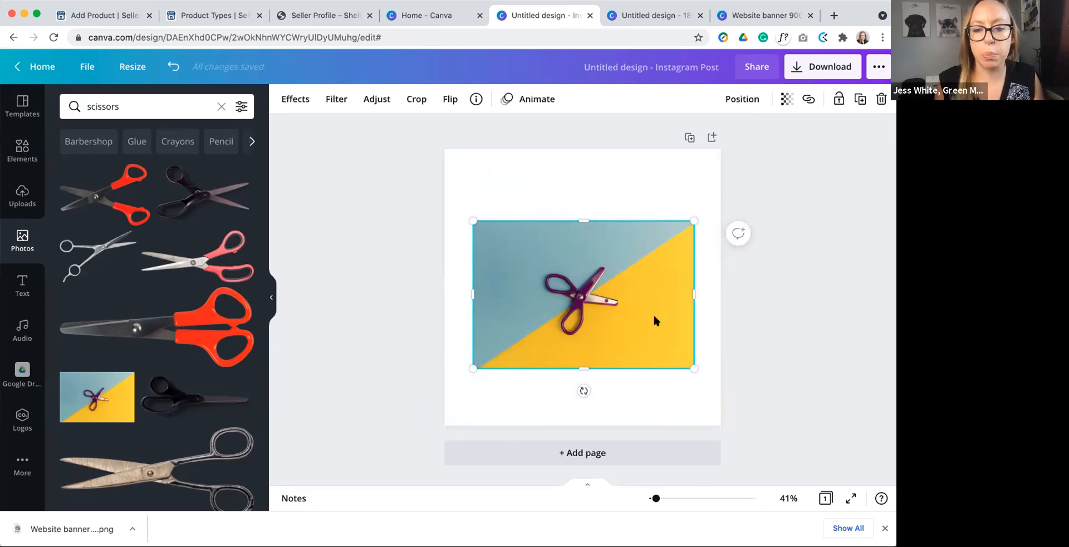
{"action": "left_click", "coordinate": [295, 100]}
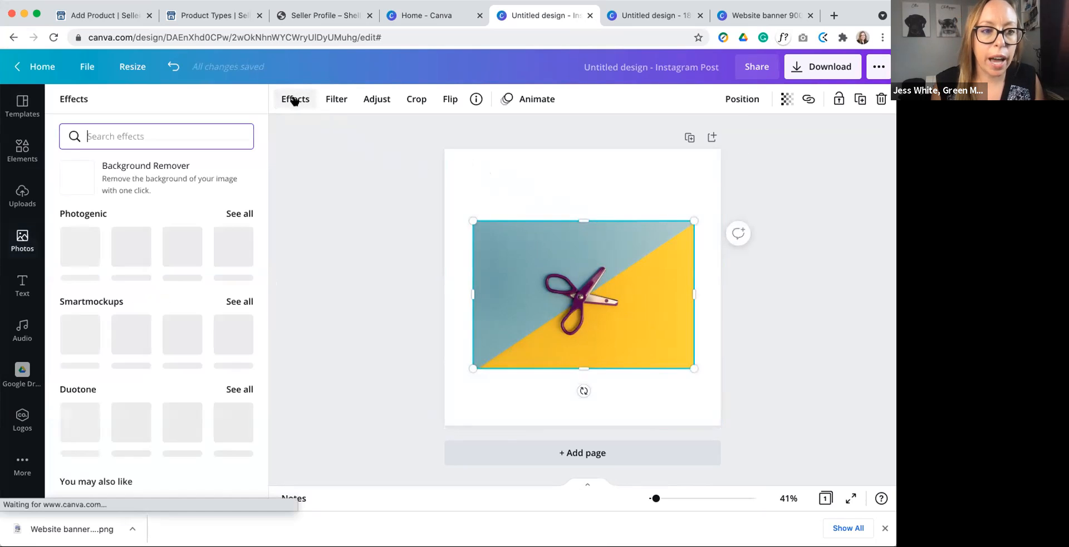
{"action": "left_click", "coordinate": [125, 170]}
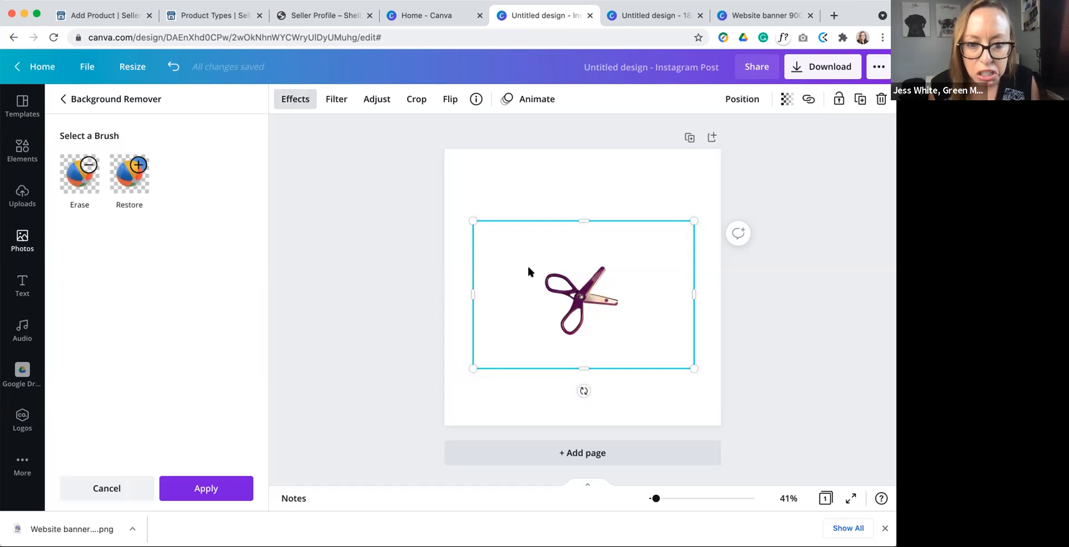
Step: Enlarge the purple scissors cutout beyond the page edges and centre the scissors on the page
{"action": "left_click_drag", "start_coordinate": [470, 219], "coordinate": [364, 149]}
{"action": "left_click_drag", "start_coordinate": [694, 367], "coordinate": [791, 432]}
{"action": "mouse_move", "coordinate": [616, 295]}
{"action": "left_mouse_down"}
{"action": "mouse_move", "coordinate": [640, 290]}
{"action": "mouse_move", "coordinate": [623, 292]}
{"action": "left_mouse_up"}
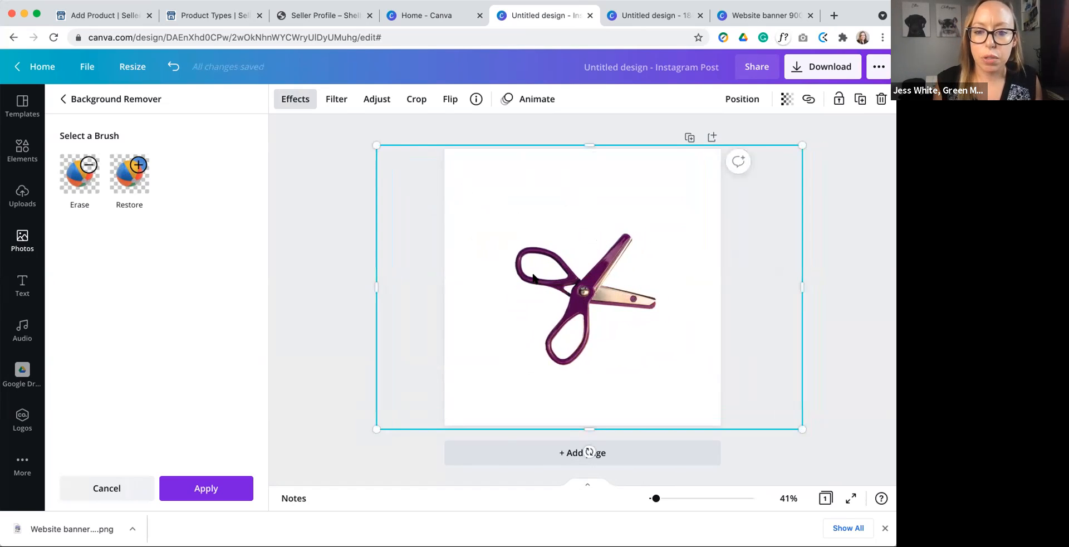
{"action": "left_click_drag", "start_coordinate": [376, 143], "coordinate": [279, 73]}
{"action": "left_click_drag", "start_coordinate": [430, 235], "coordinate": [481, 267]}
{"action": "left_click_drag", "start_coordinate": [564, 290], "coordinate": [564, 291]}
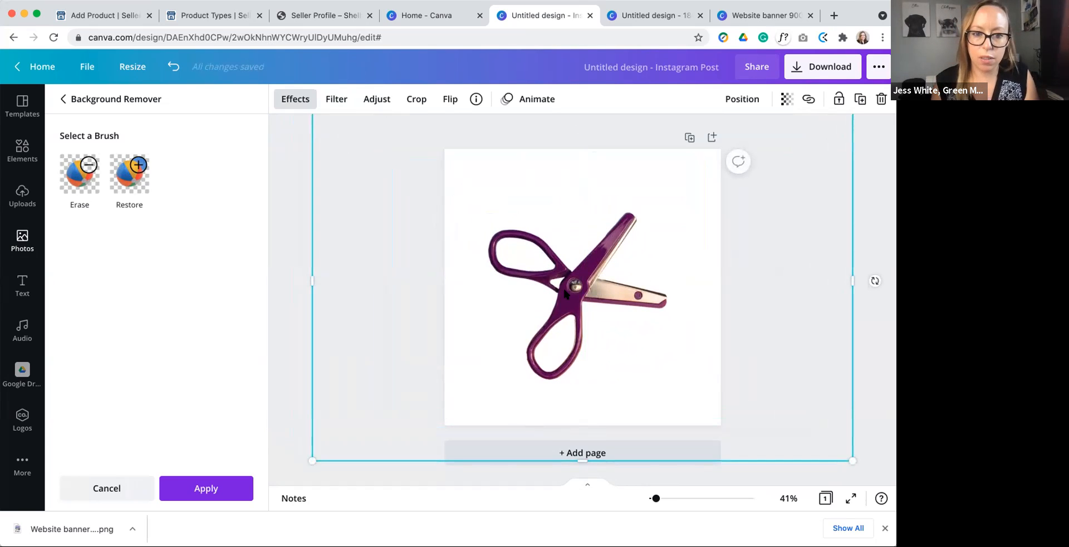
{"action": "left_click_drag", "start_coordinate": [577, 292], "coordinate": [584, 293]}
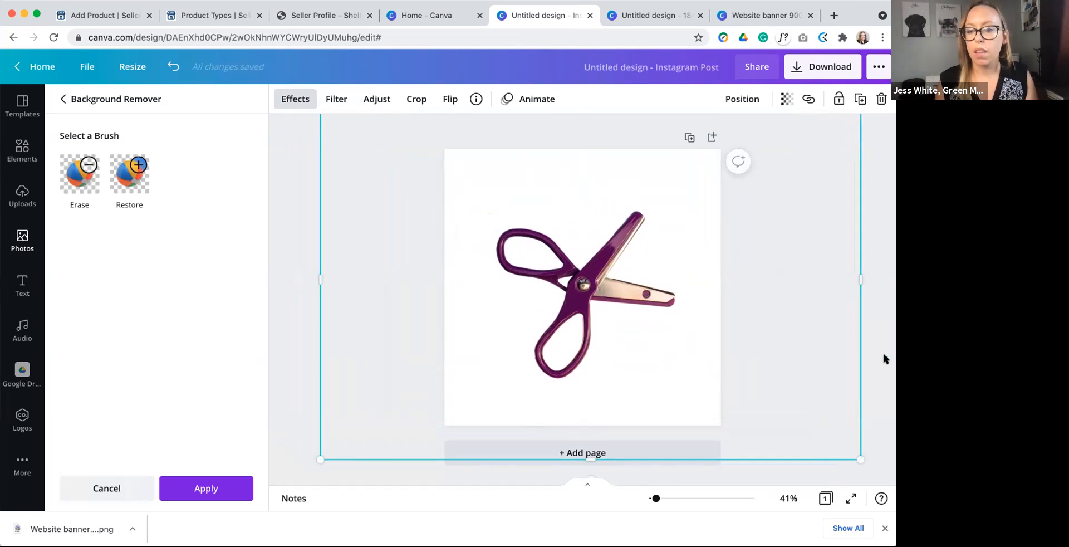
{"action": "left_click", "coordinate": [883, 355]}
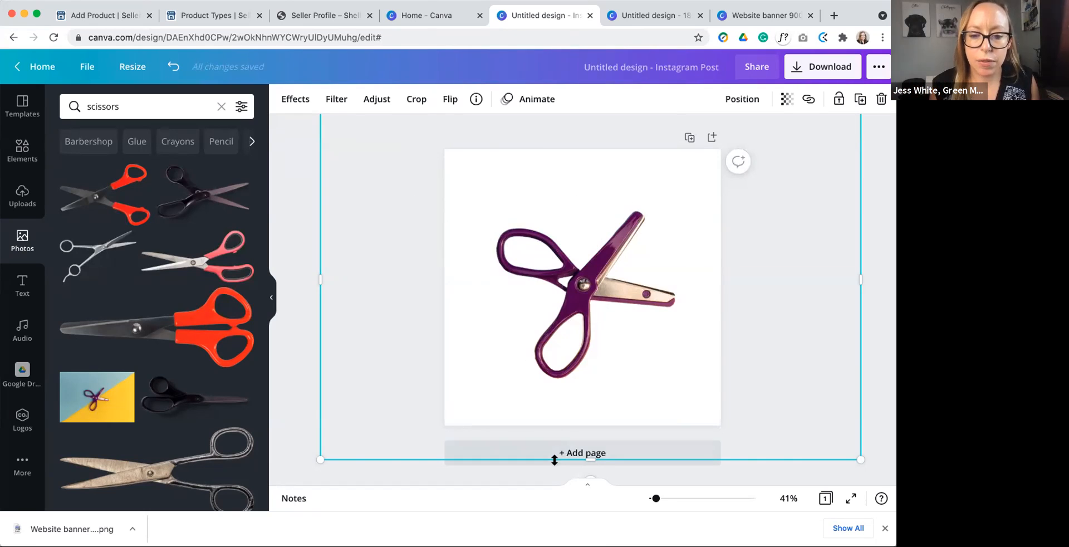
{"action": "left_click", "coordinate": [540, 473]}
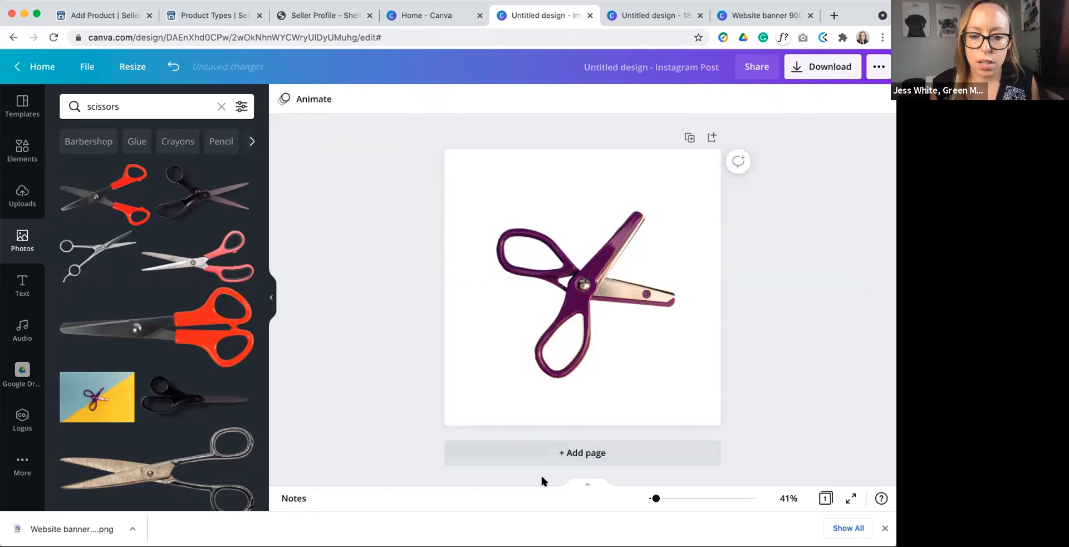
Step: Add a second page and place the solid red scissors photo from the search results in its centre
{"action": "left_click", "coordinate": [583, 454]}
{"action": "scroll", "coordinate": [215, 312], "scroll_direction": "down", "scroll_amount": 10}
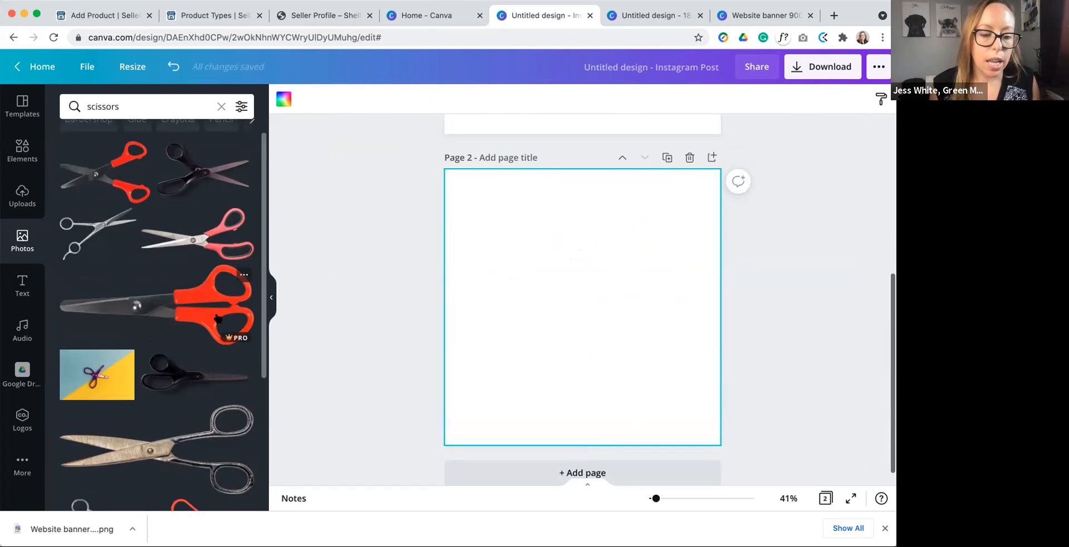
{"action": "scroll", "coordinate": [216, 314], "scroll_direction": "up", "scroll_amount": 4}
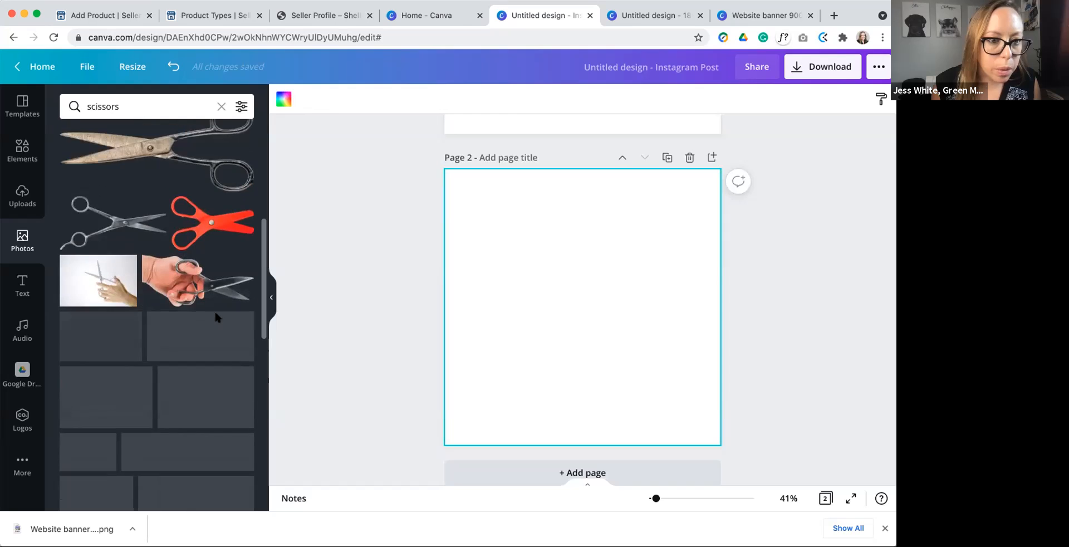
{"action": "scroll", "coordinate": [177, 362], "scroll_direction": "down", "scroll_amount": 5}
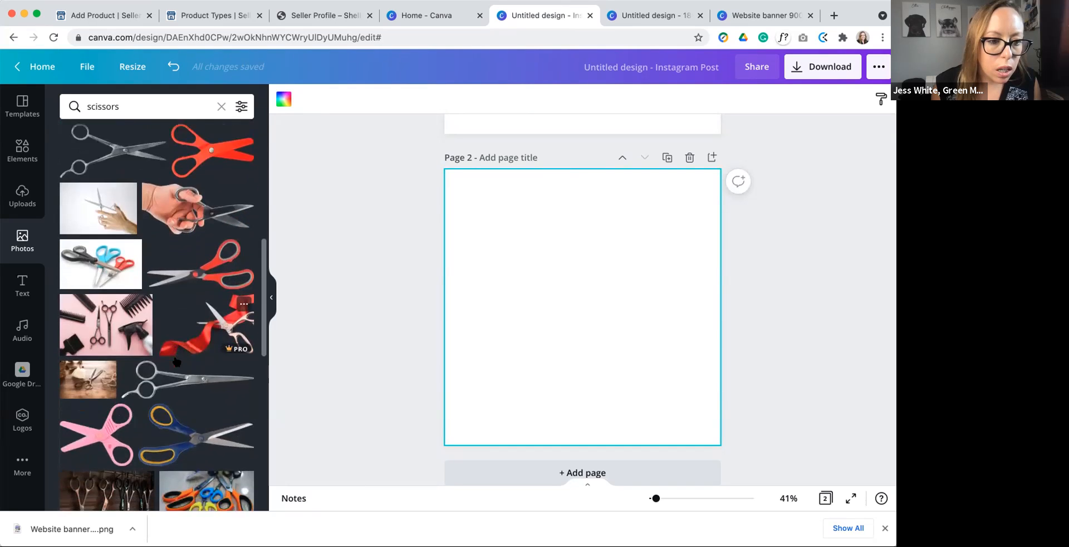
{"action": "scroll", "coordinate": [177, 362], "scroll_direction": "up", "scroll_amount": 5}
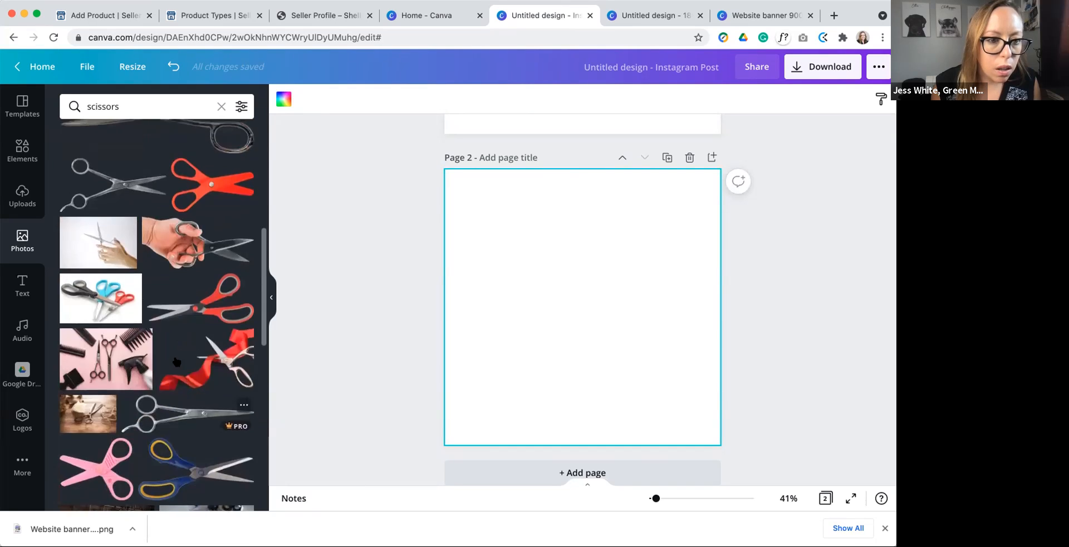
{"action": "left_click_drag", "start_coordinate": [95, 468], "coordinate": [523, 285]}
{"action": "left_click_drag", "start_coordinate": [554, 323], "coordinate": [548, 315]}
{"action": "left_click", "coordinate": [717, 384]}
Step: Make the red scissors on page 2 slightly smaller and compare them with the purple scissors on the first page
{"action": "scroll", "coordinate": [694, 370], "scroll_direction": "up", "scroll_amount": 5}
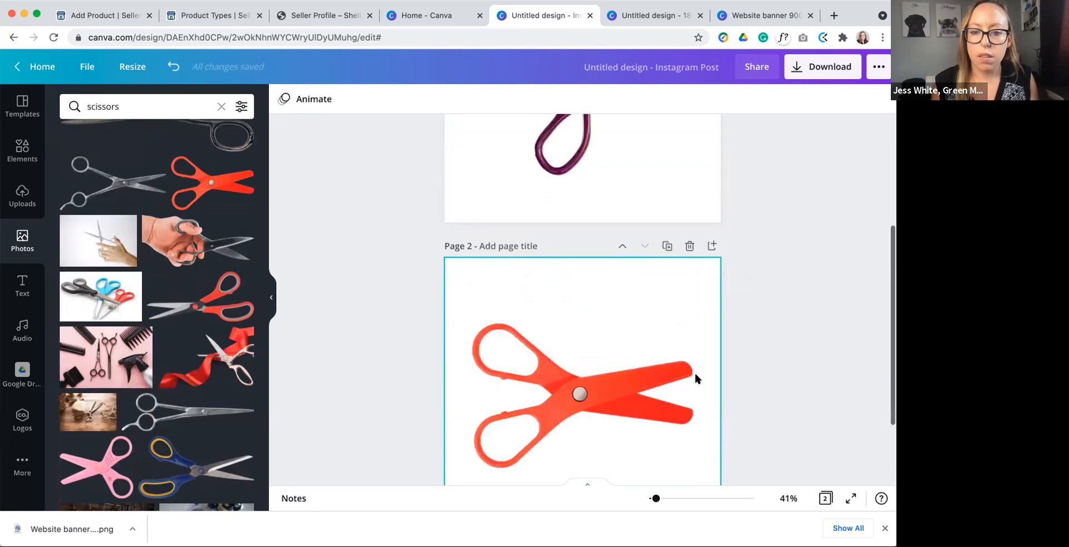
{"action": "scroll", "coordinate": [694, 371], "scroll_direction": "down", "scroll_amount": 3}
{"action": "left_click", "coordinate": [603, 367]}
{"action": "left_click_drag", "start_coordinate": [463, 299], "coordinate": [488, 312]}
{"action": "scroll", "coordinate": [492, 317], "scroll_direction": "up", "scroll_amount": 1}
{"action": "scroll", "coordinate": [493, 313], "scroll_direction": "up", "scroll_amount": 3}
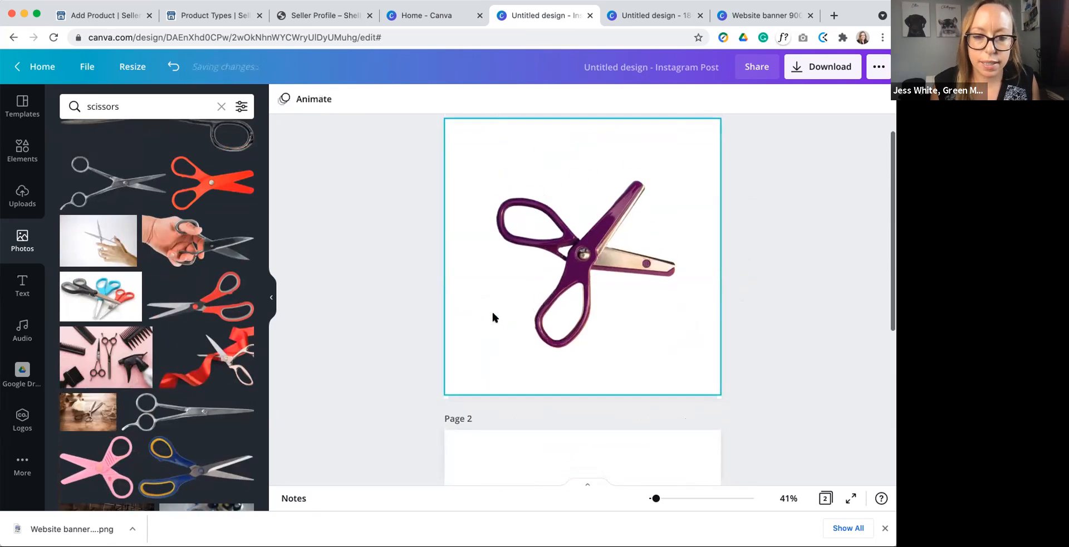
Step: Move the red scissors on page 2 slightly upwards to centre them vertically on the page
{"action": "scroll", "coordinate": [623, 342], "scroll_direction": "down", "scroll_amount": 5}
{"action": "scroll", "coordinate": [622, 336], "scroll_direction": "down", "scroll_amount": 2}
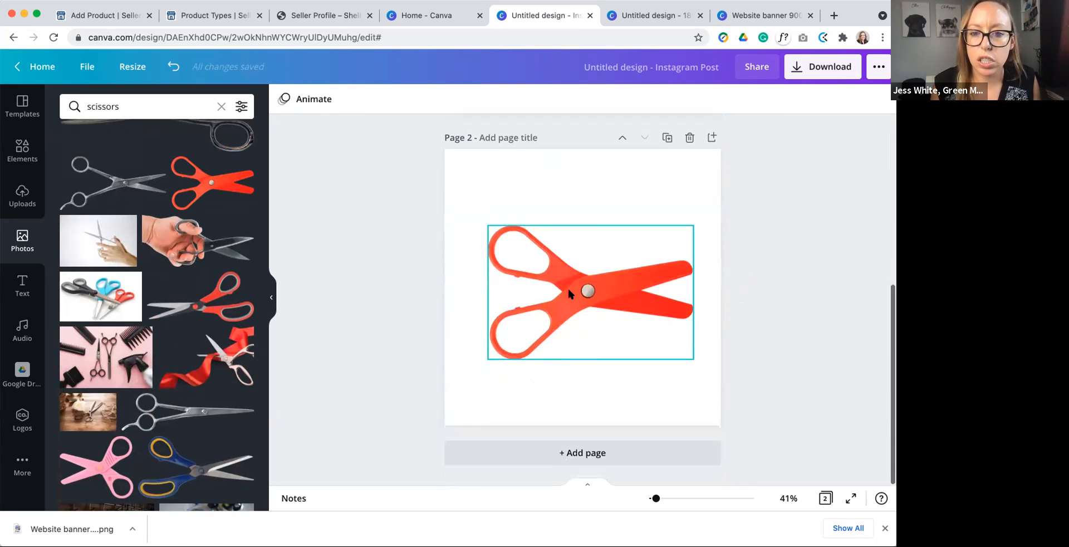
{"action": "left_click", "coordinate": [570, 291]}
{"action": "left_click_drag", "start_coordinate": [579, 298], "coordinate": [579, 292]}
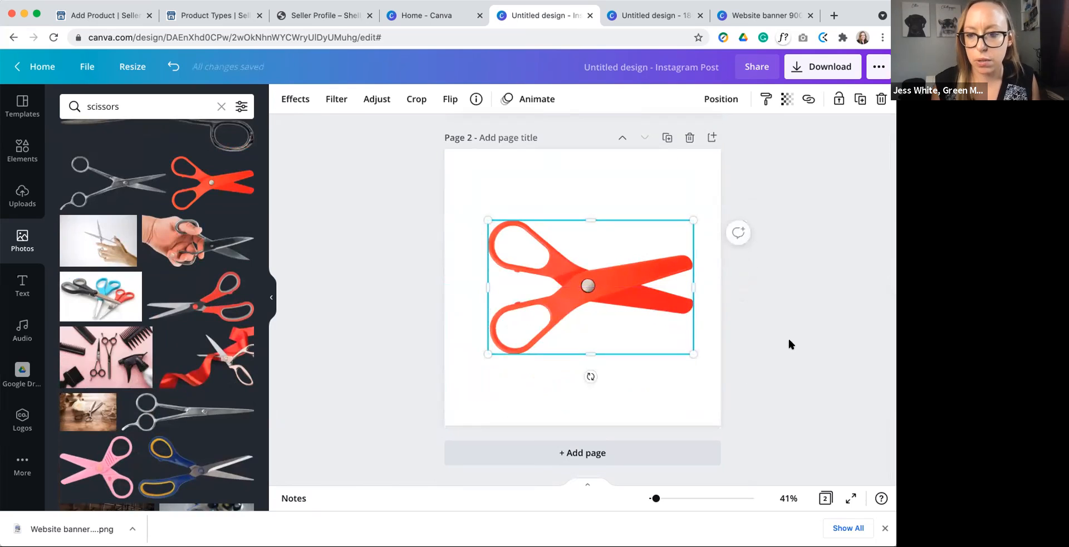
{"action": "left_click", "coordinate": [687, 365]}
Step: Title the first page "Purple scissors"
{"action": "scroll", "coordinate": [687, 365], "scroll_direction": "up", "scroll_amount": 5}
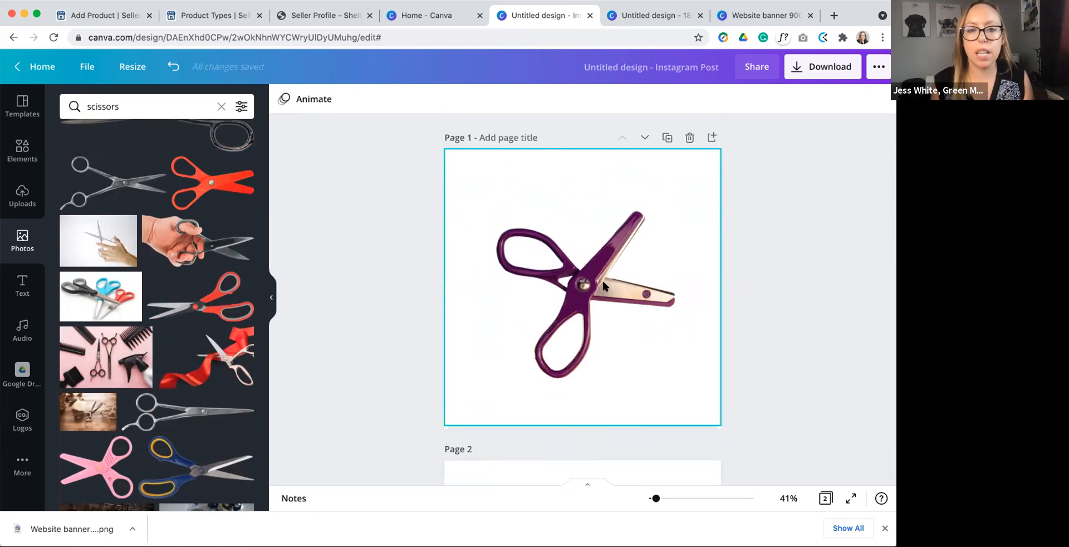
{"action": "type", "text": "Pu"}
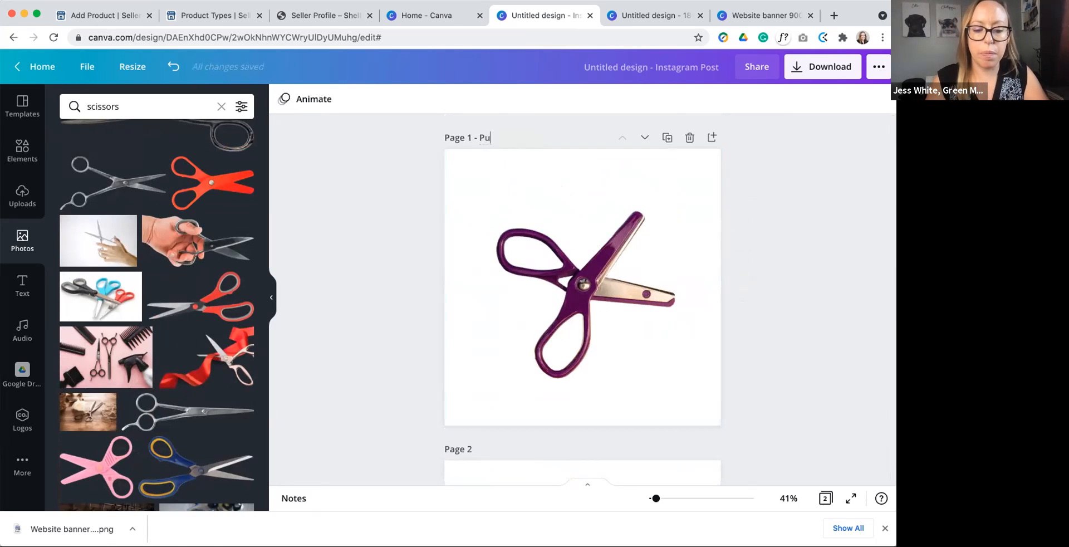
{"action": "type", "text": "rple scissors"}
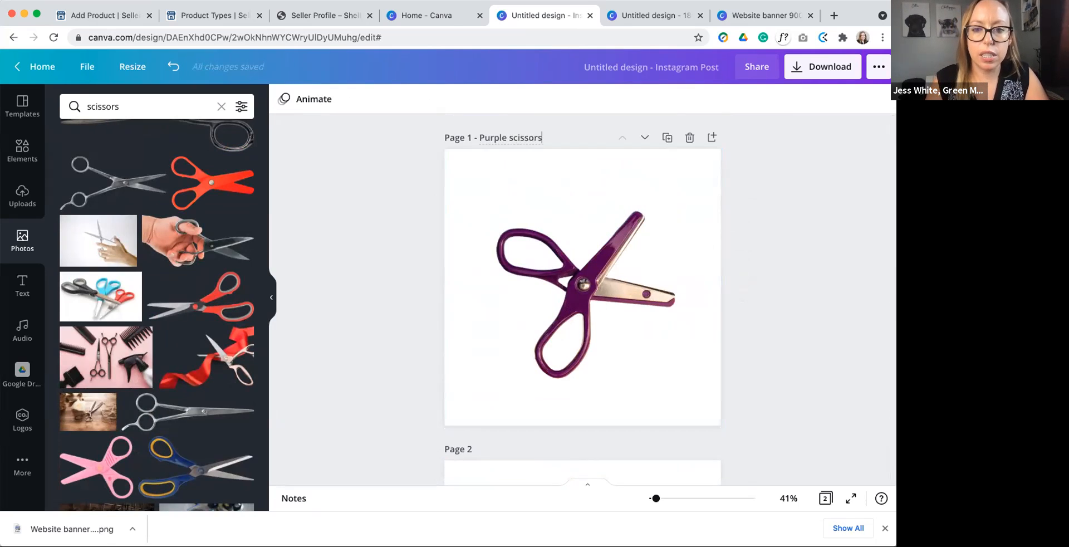
Step: Title the second page "Red scissors", capitalised to match the first page's title
{"action": "scroll", "coordinate": [310, 268], "scroll_direction": "down", "scroll_amount": 5}
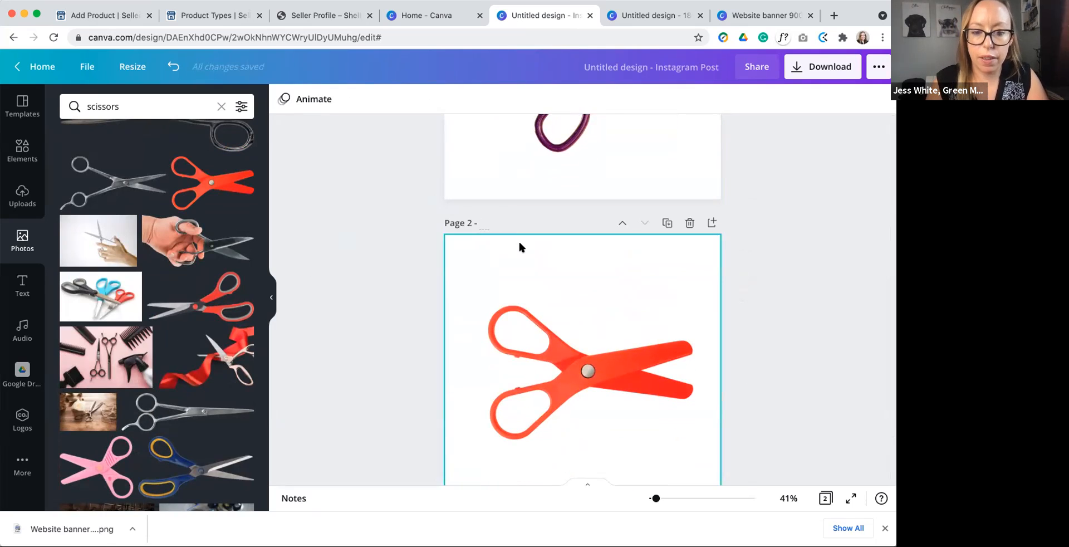
{"action": "type", "text": "red"}
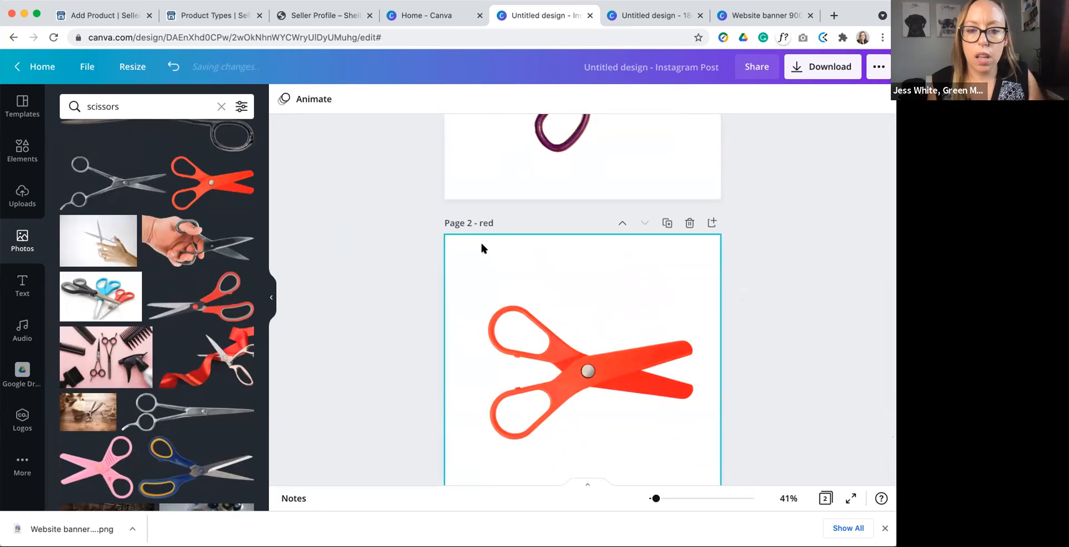
{"action": "scroll", "coordinate": [423, 266], "scroll_direction": "up", "scroll_amount": 7}
{"action": "left_click", "coordinate": [517, 138]}
{"action": "double_click", "coordinate": [529, 137]}
{"action": "scroll", "coordinate": [446, 283], "scroll_direction": "down", "scroll_amount": 3}
{"action": "left_click", "coordinate": [482, 326]}
{"action": "key", "text": "BackSpace"}
{"action": "type", "text": "R"}
{"action": "left_click", "coordinate": [494, 326]}
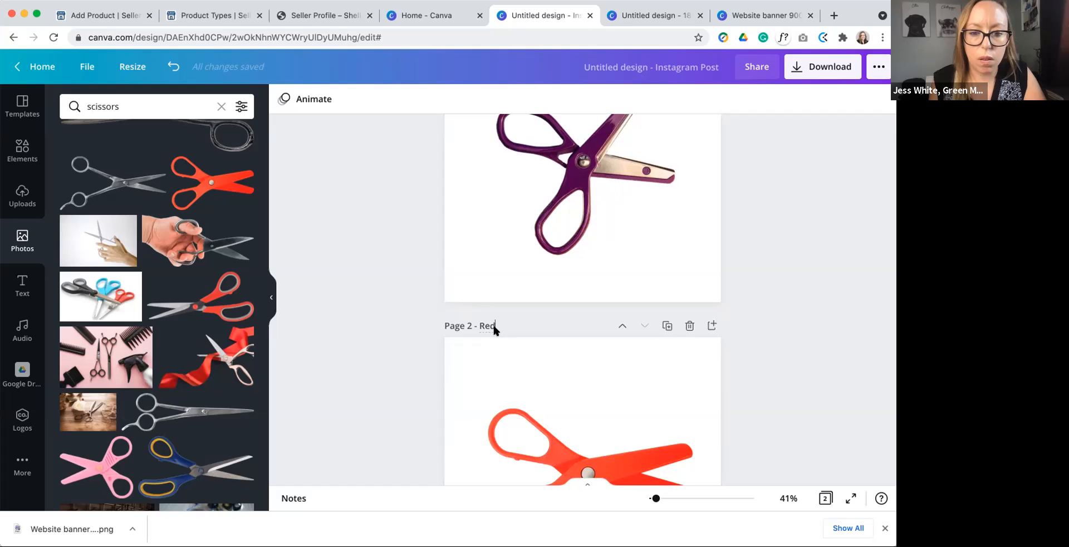
{"action": "type", "text": "scissors"}
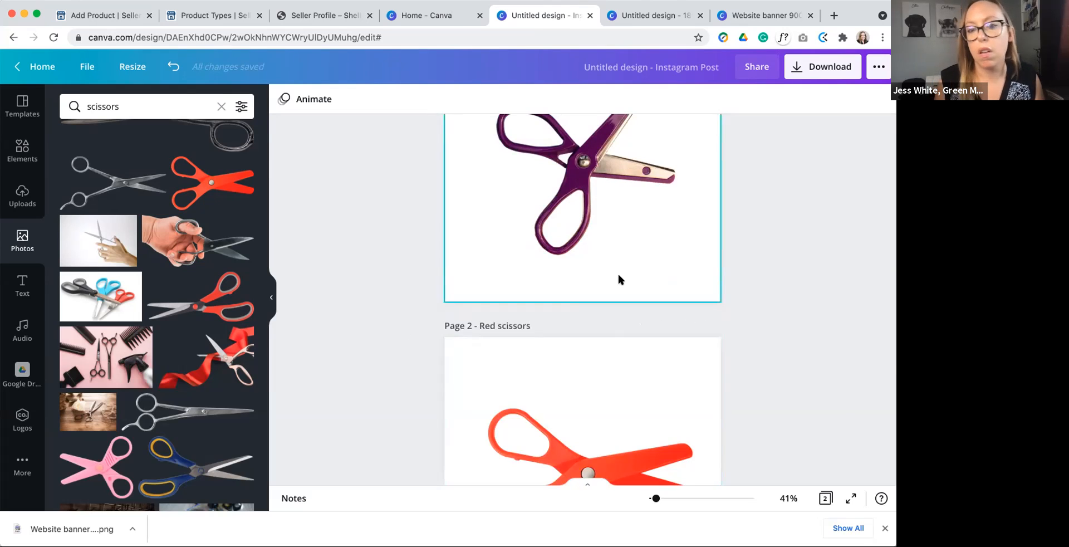
Step: Rename the design "Scissors images"
{"action": "scroll", "coordinate": [619, 278], "scroll_direction": "up", "scroll_amount": 3}
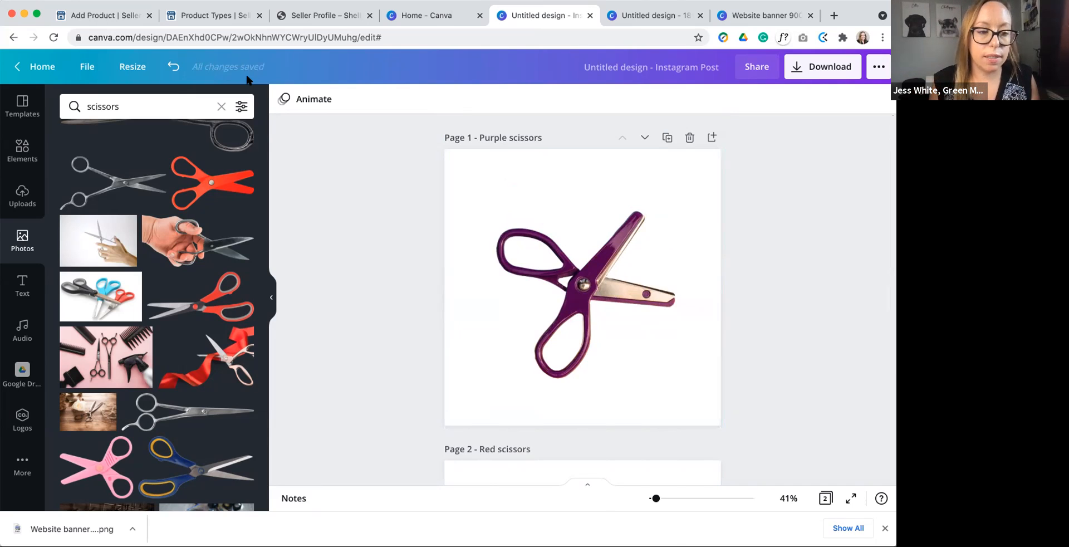
{"action": "left_click", "coordinate": [703, 78]}
{"action": "type", "text": "Scissors images"}
{"action": "key", "text": "Return"}
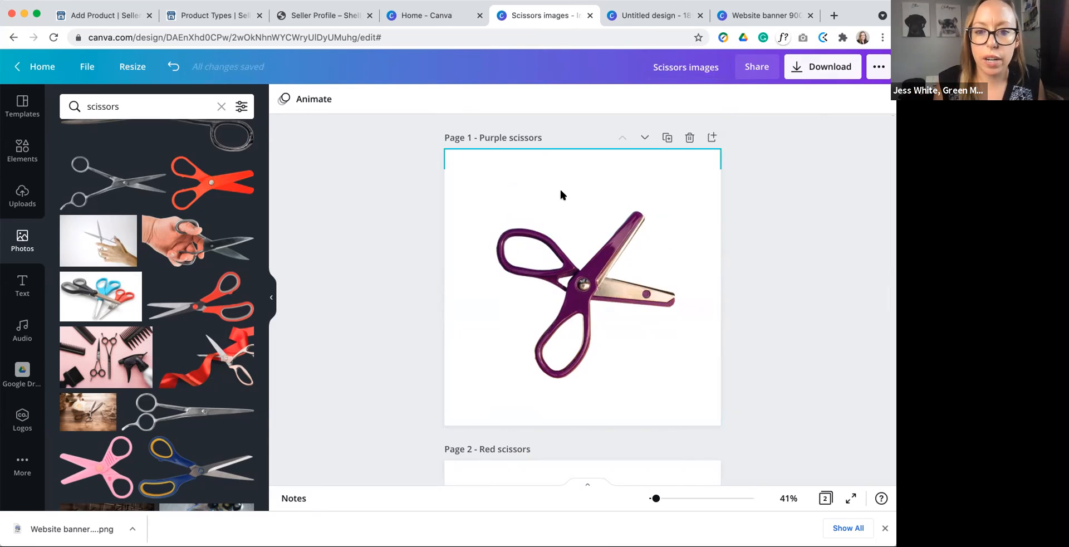
Step: Download both pages of the design as PNG files and dismiss the download confirmation
{"action": "left_click", "coordinate": [837, 69]}
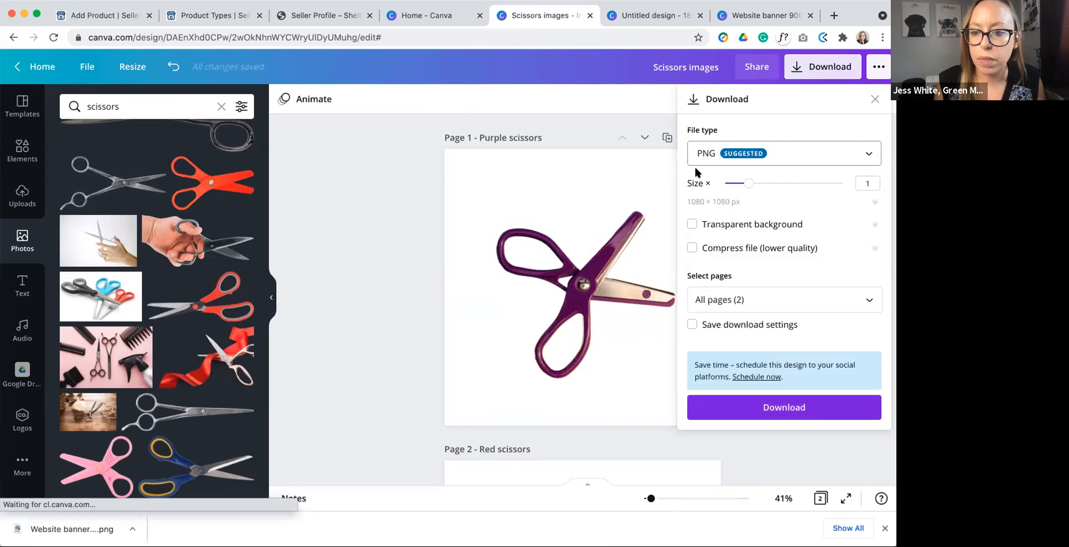
{"action": "left_click", "coordinate": [731, 297]}
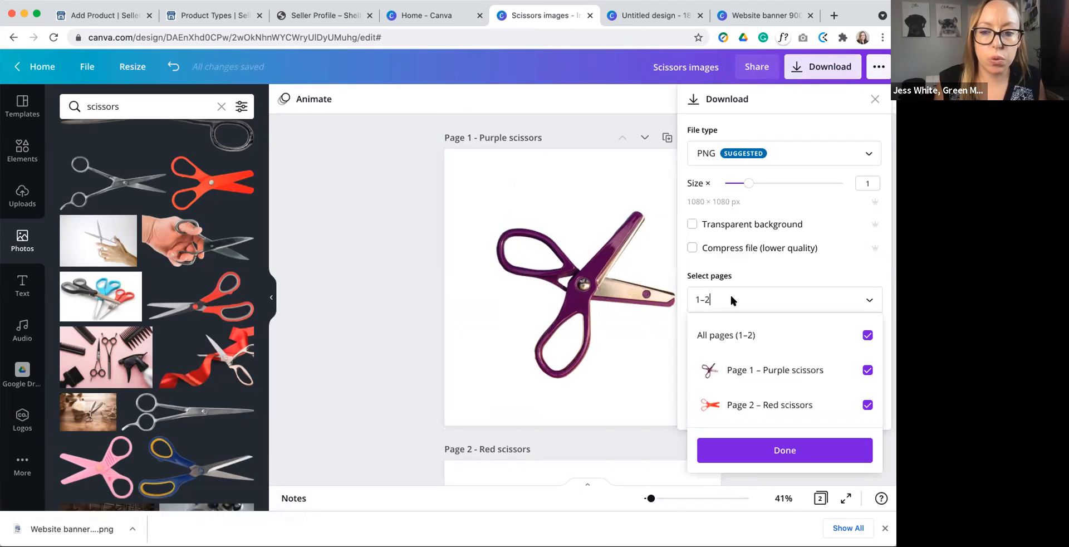
{"action": "left_click", "coordinate": [867, 370]}
{"action": "left_click", "coordinate": [867, 370]}
{"action": "left_click", "coordinate": [778, 442]}
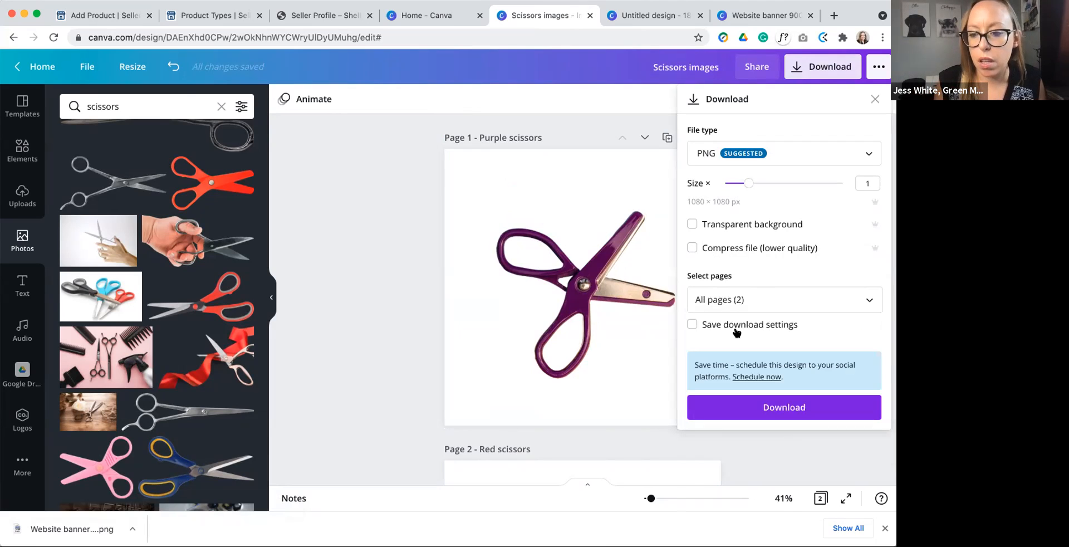
{"action": "left_click", "coordinate": [783, 412]}
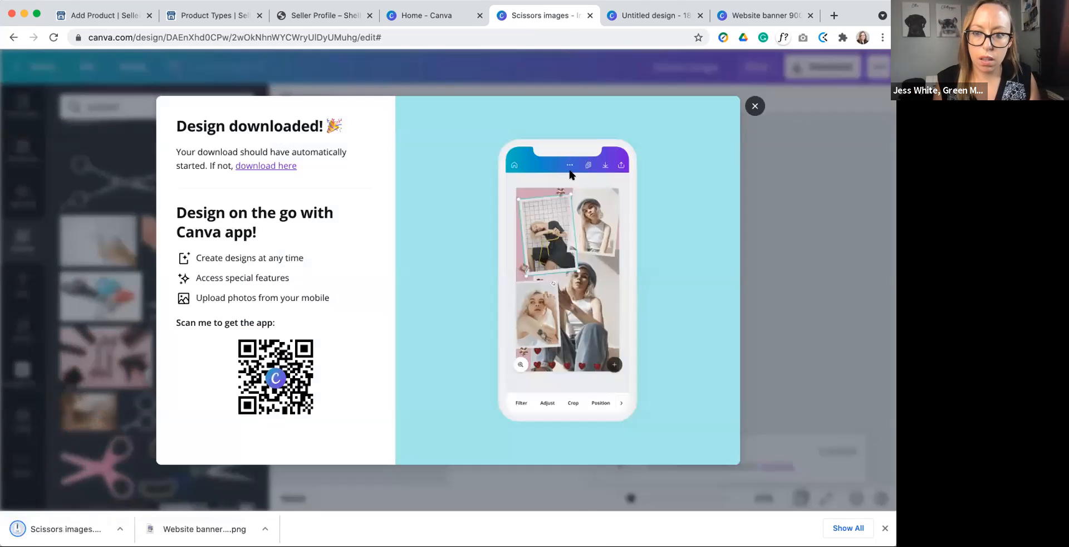
{"action": "left_click", "coordinate": [747, 104]}
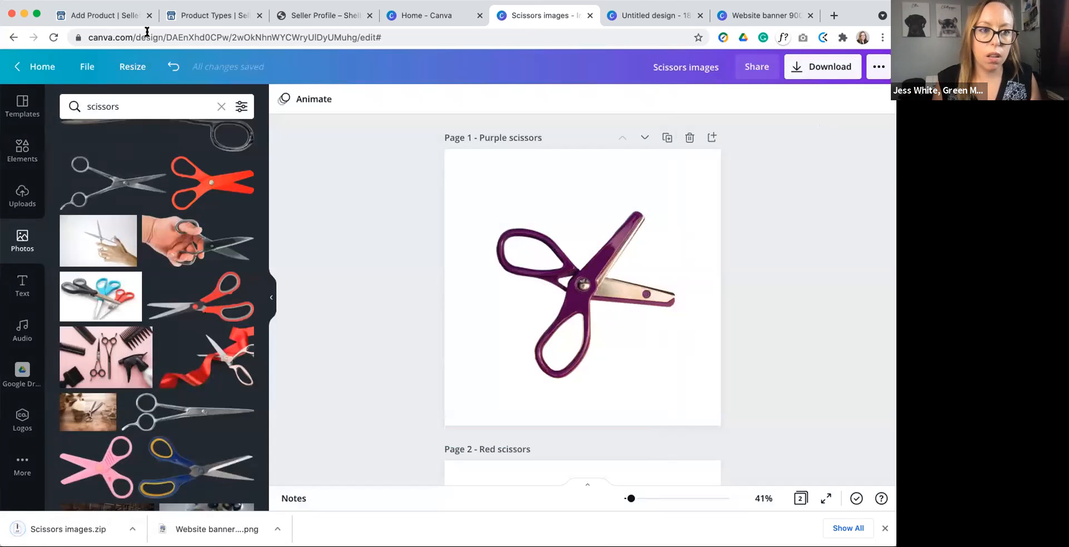
Step: Unpack the downloaded Scissors images.zip and upload Purple scissors.png as the product image on the marketplace's Add Product page
{"action": "left_click", "coordinate": [89, 529]}
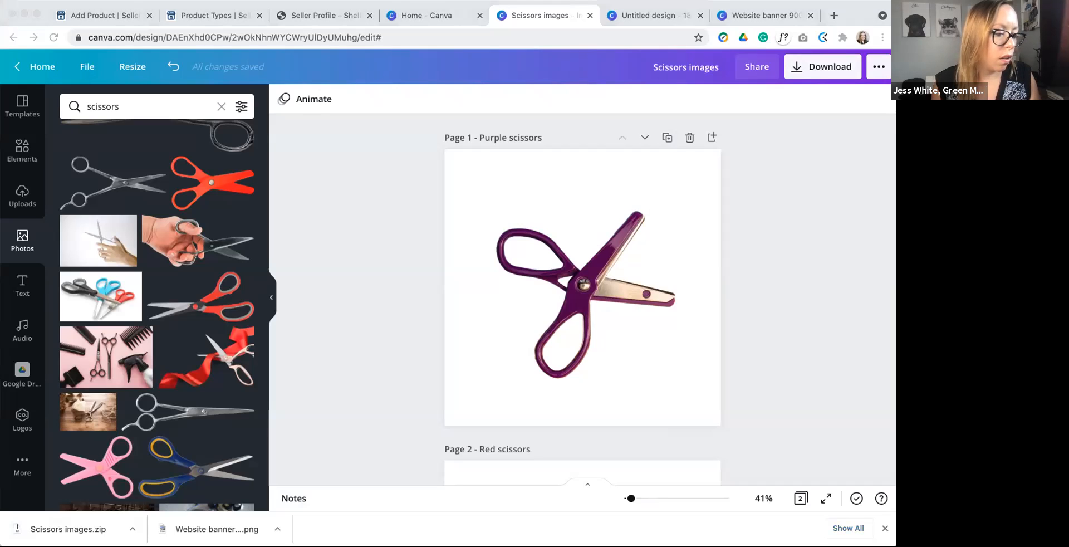
{"action": "left_click", "coordinate": [106, 13]}
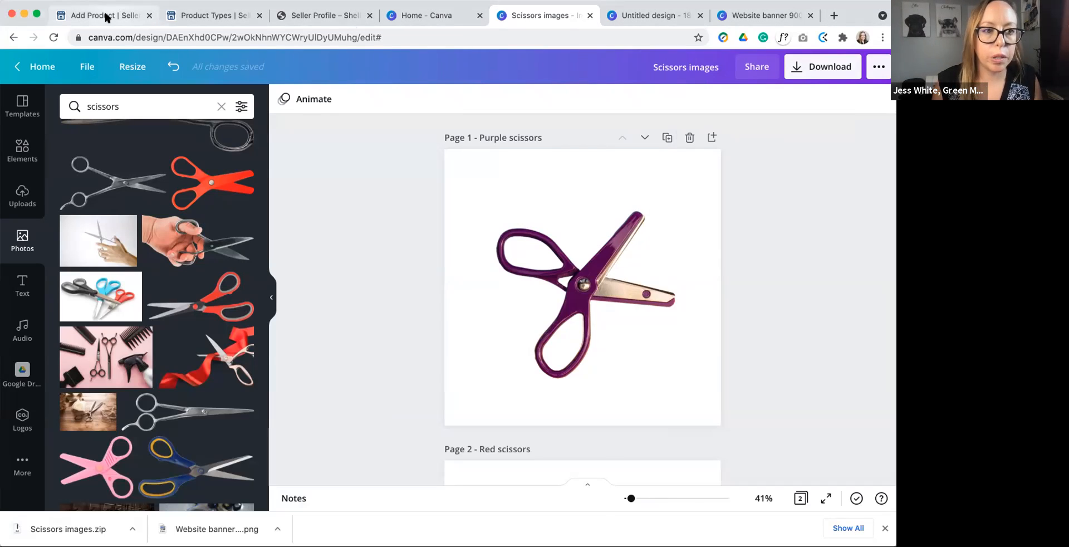
{"action": "left_click", "coordinate": [106, 16]}
{"action": "left_click", "coordinate": [516, 163]}
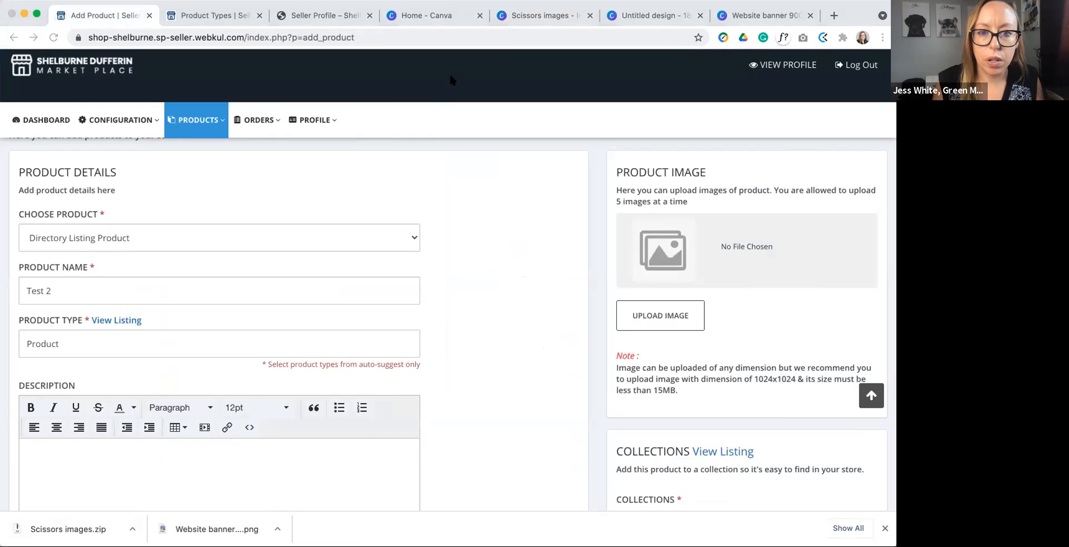
{"action": "left_click", "coordinate": [658, 308]}
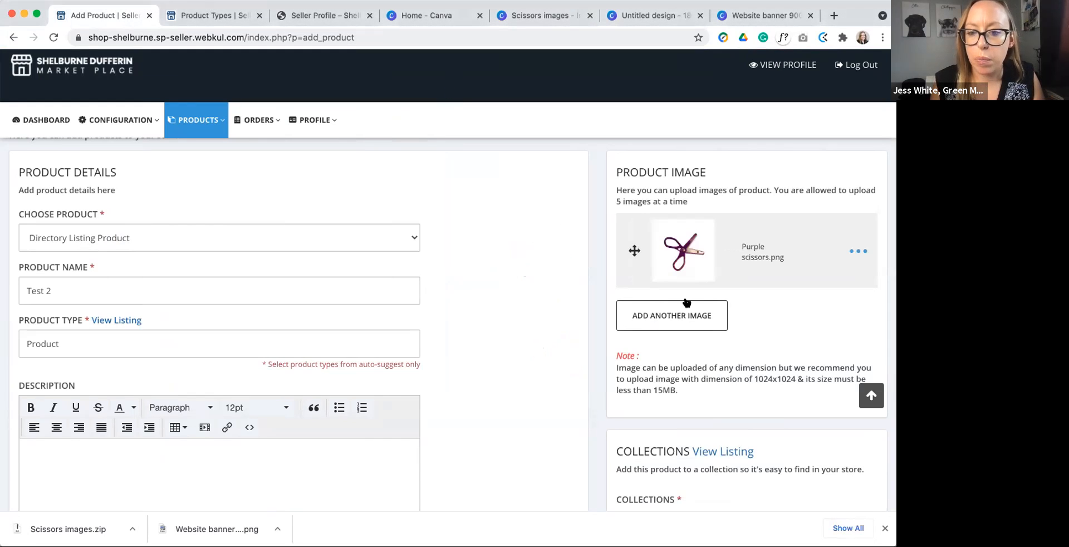
Step: Add Red scissors.png as the second product image
{"action": "left_click", "coordinate": [674, 315]}
{"action": "left_click", "coordinate": [671, 336]}
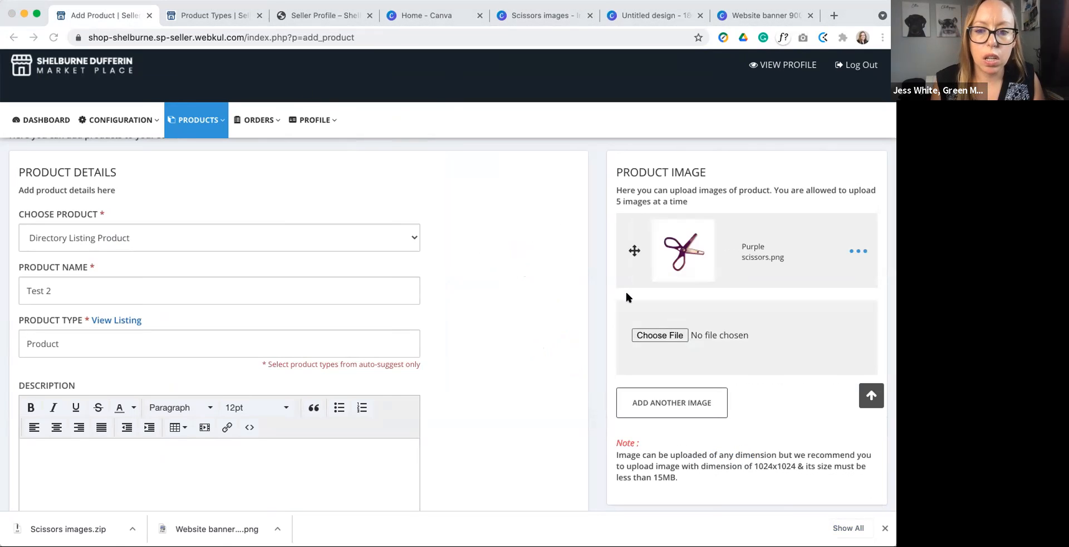
{"action": "left_click", "coordinate": [653, 312]}
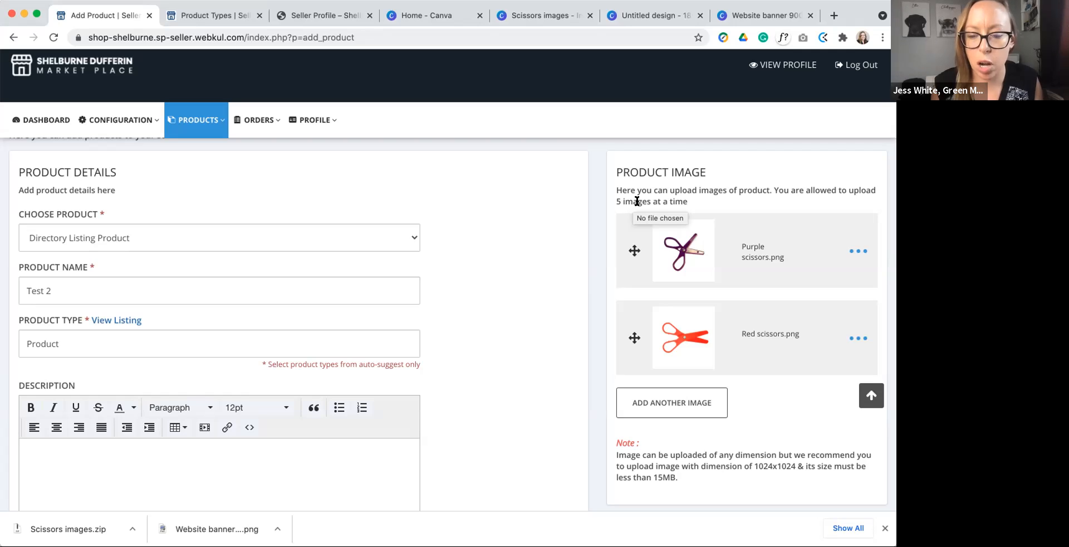
Step: Go from the product form's Collections section to the public marketplace's Collections page and examine the available categories
{"action": "scroll", "coordinate": [727, 357], "scroll_direction": "down", "scroll_amount": 10}
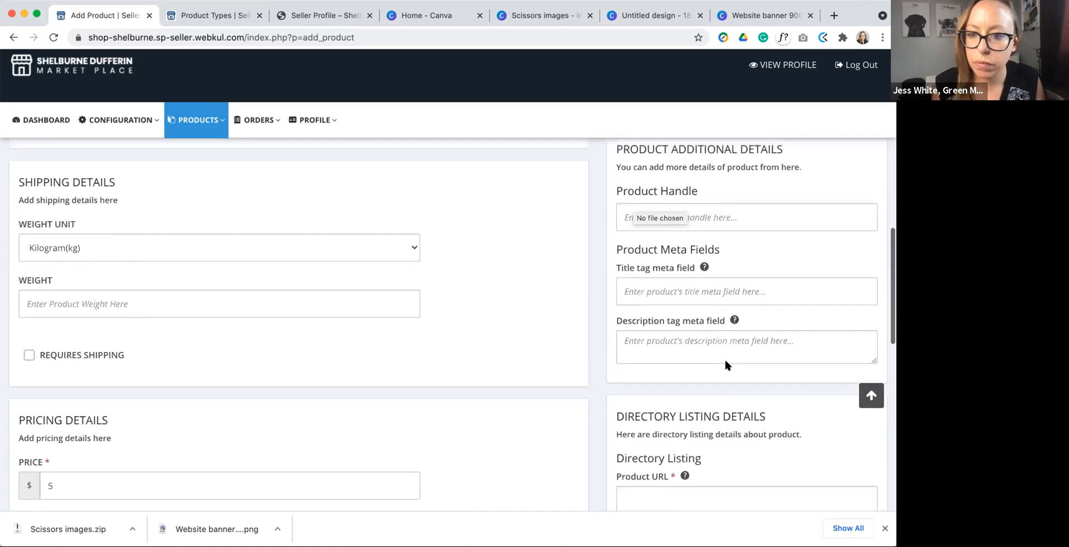
{"action": "scroll", "coordinate": [725, 365], "scroll_direction": "up", "scroll_amount": 5}
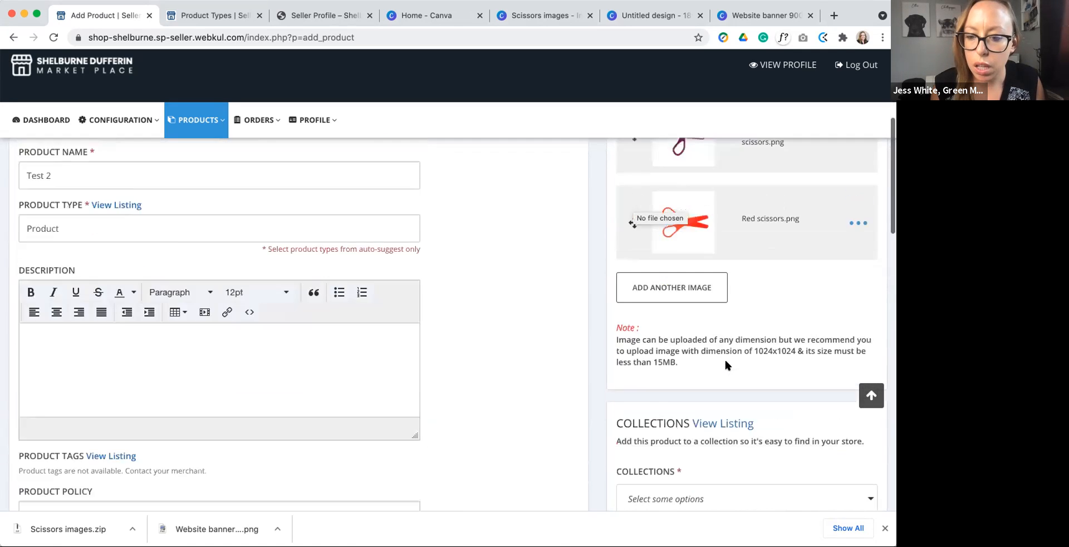
{"action": "scroll", "coordinate": [725, 365], "scroll_direction": "down", "scroll_amount": 4}
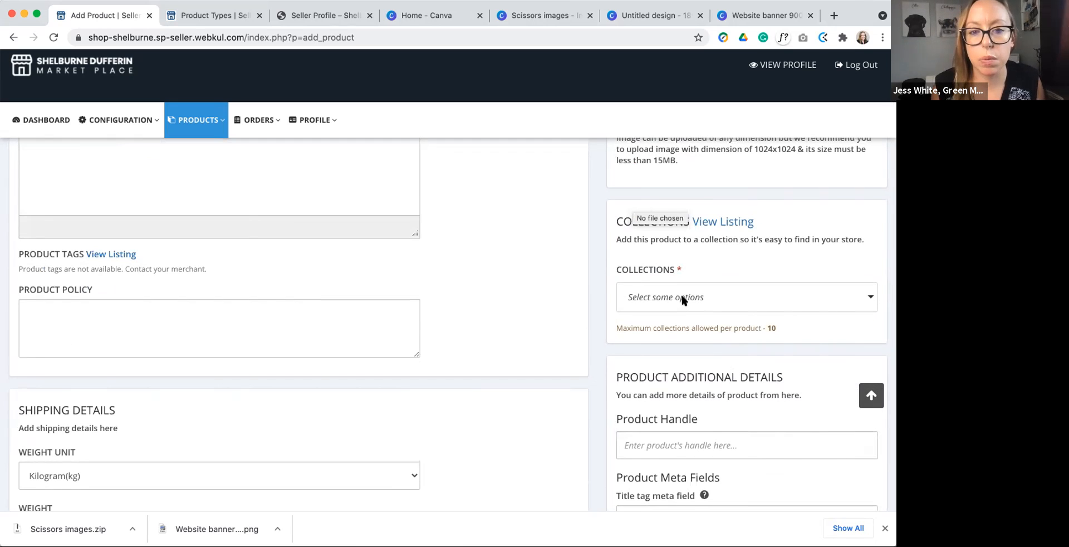
{"action": "left_click", "coordinate": [226, 15]}
{"action": "left_click", "coordinate": [312, 14]}
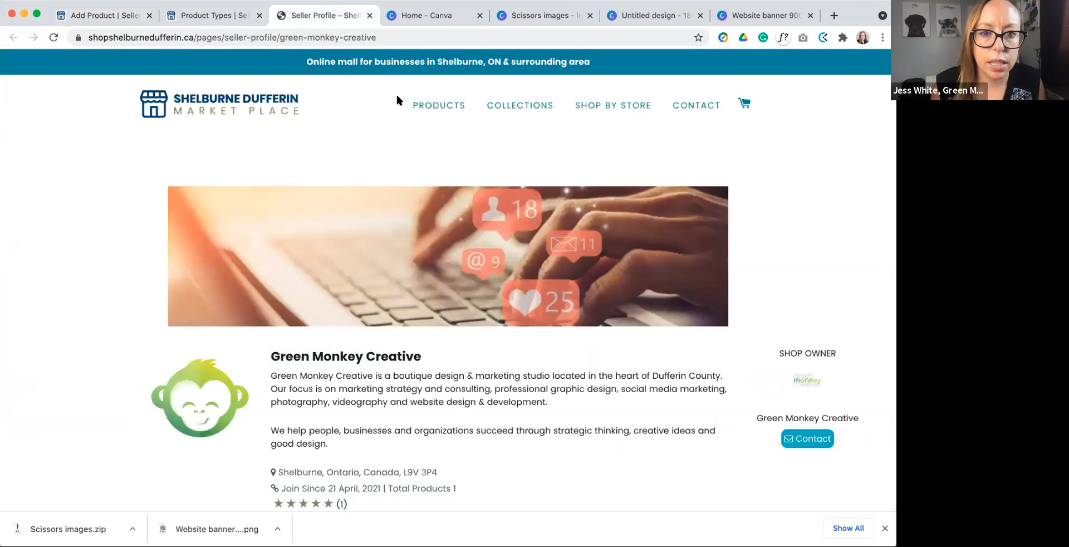
{"action": "left_click", "coordinate": [518, 109]}
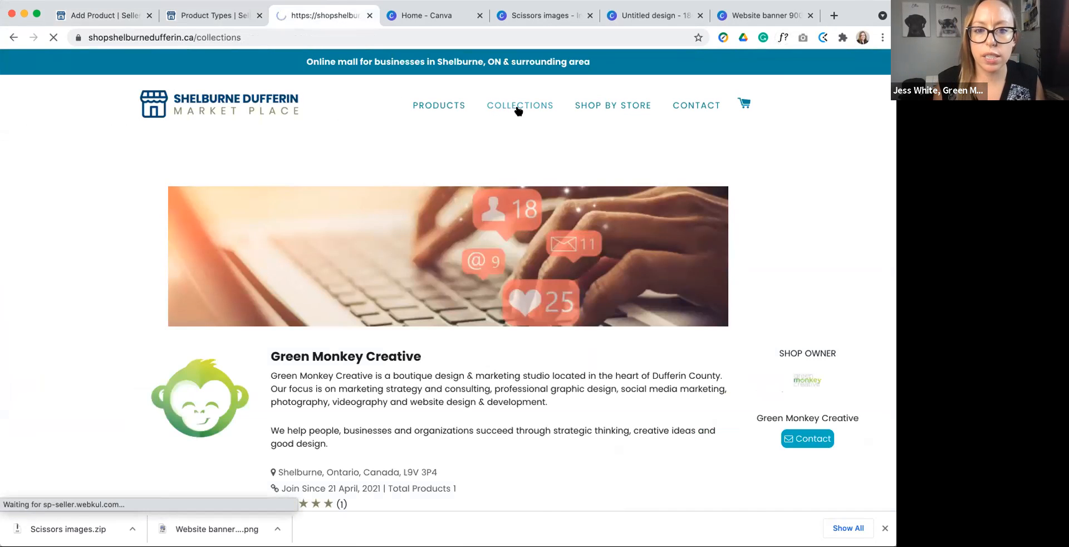
{"action": "scroll", "coordinate": [588, 229], "scroll_direction": "down", "scroll_amount": 3}
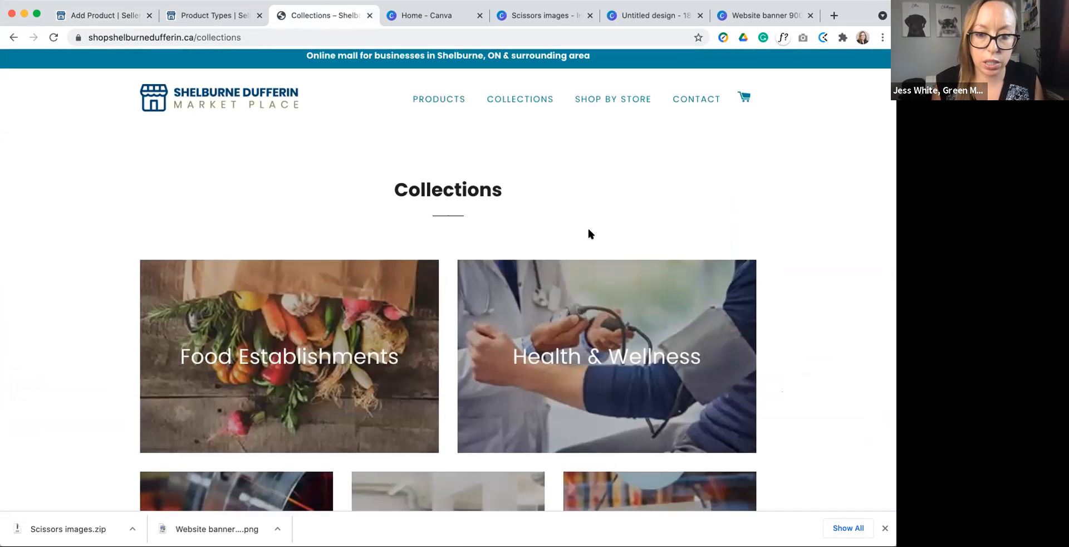
{"action": "scroll", "coordinate": [589, 233], "scroll_direction": "down", "scroll_amount": 3}
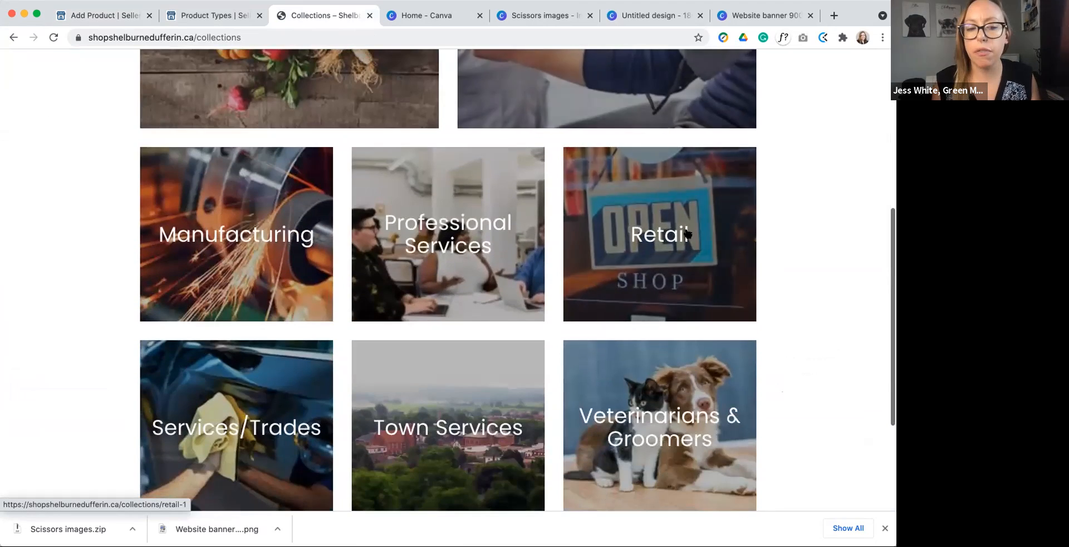
{"action": "scroll", "coordinate": [484, 236], "scroll_direction": "up", "scroll_amount": 3}
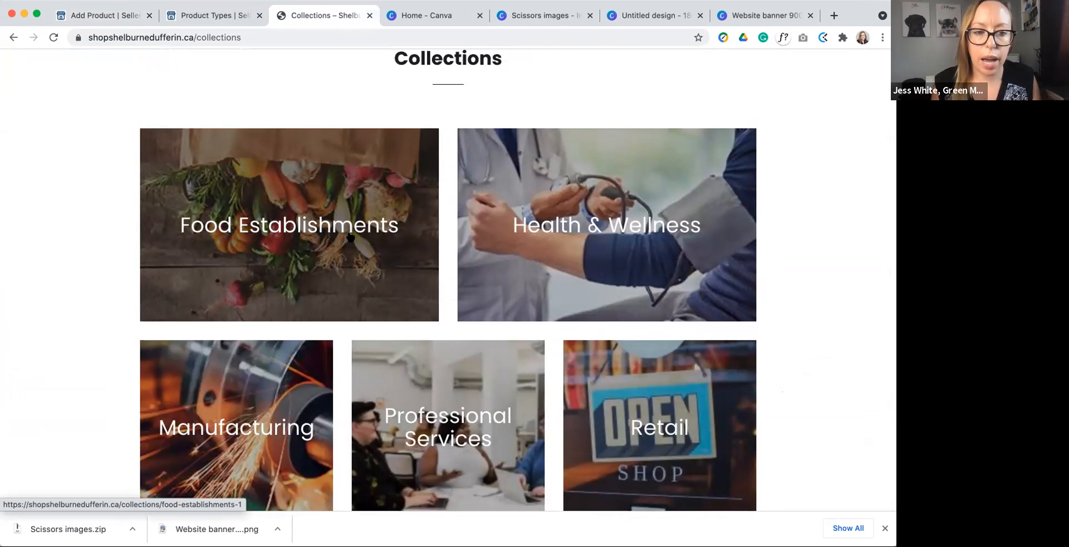
{"action": "scroll", "coordinate": [356, 234], "scroll_direction": "down", "scroll_amount": 4}
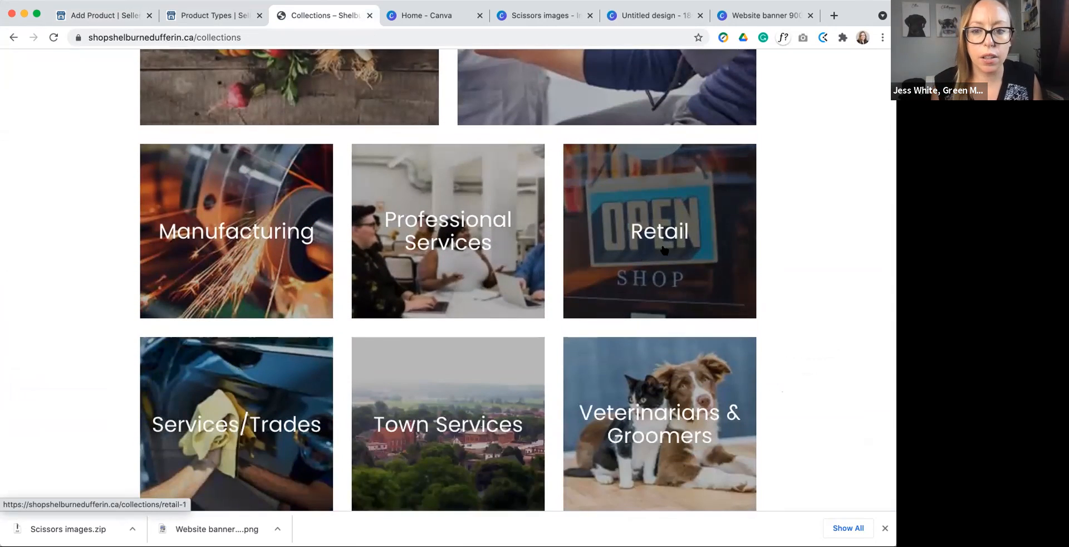
{"action": "scroll", "coordinate": [690, 239], "scroll_direction": "down", "scroll_amount": 2}
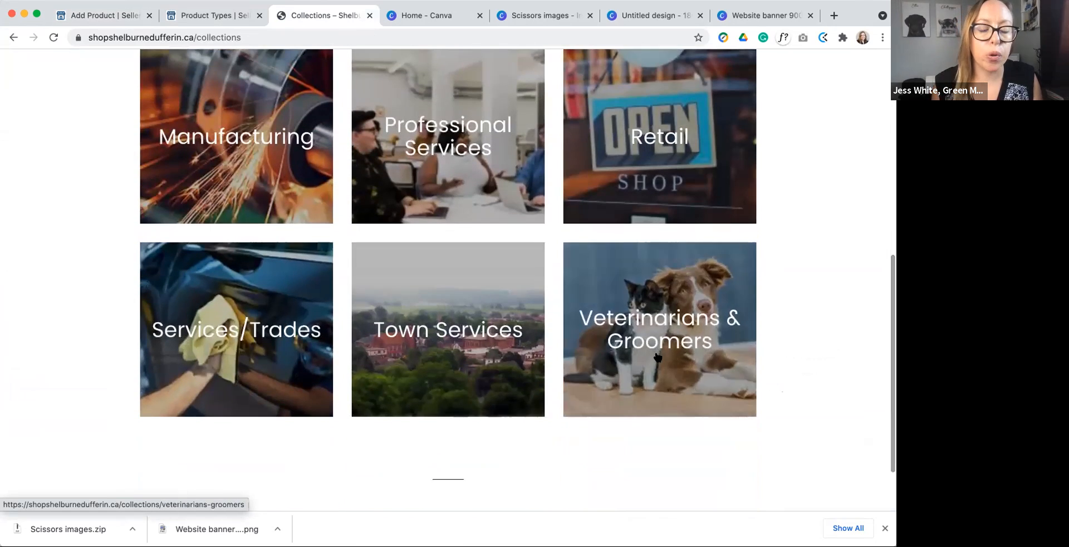
{"action": "scroll", "coordinate": [382, 138], "scroll_direction": "up", "scroll_amount": 7}
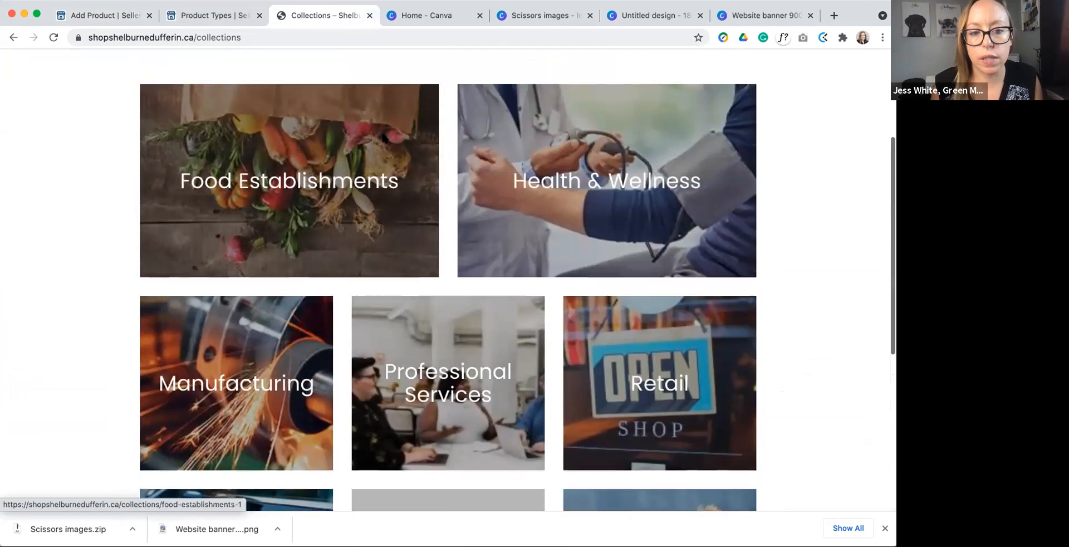
Step: Return to the Add Product form and assign the product to the Retail collection
{"action": "left_click", "coordinate": [210, 15]}
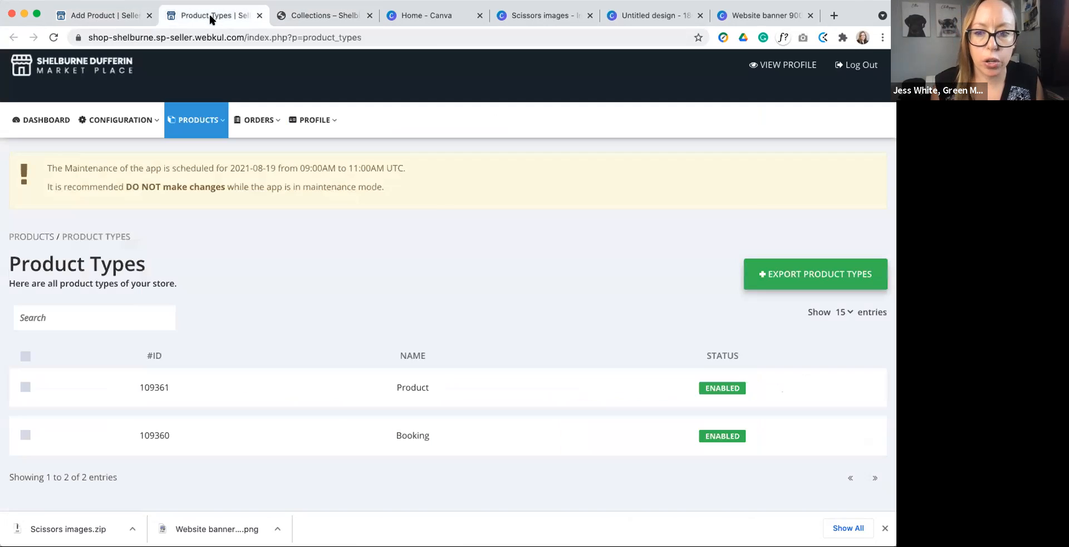
{"action": "left_click", "coordinate": [95, 17]}
{"action": "left_click", "coordinate": [683, 296]}
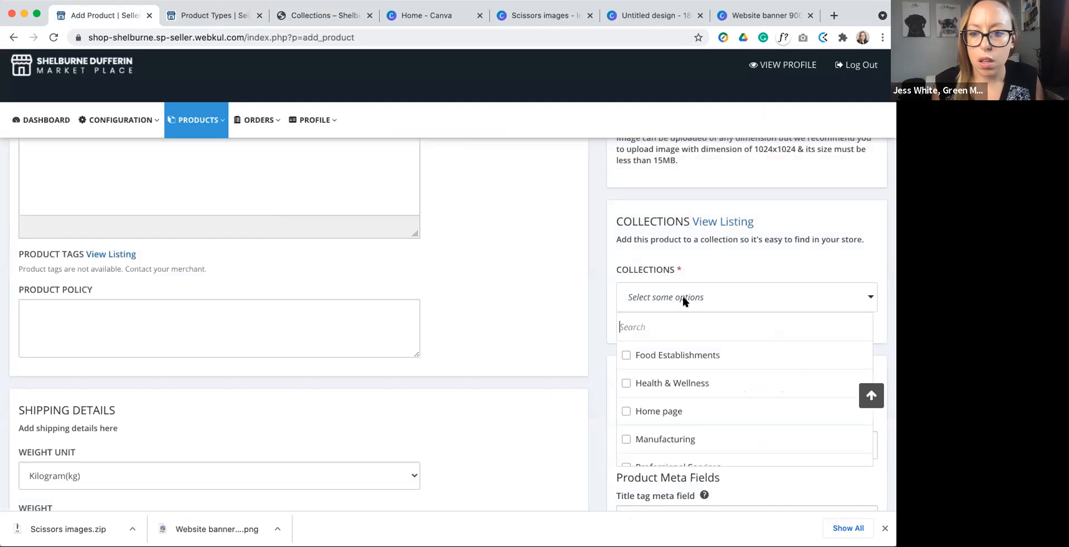
{"action": "scroll", "coordinate": [640, 409], "scroll_direction": "down", "scroll_amount": 4}
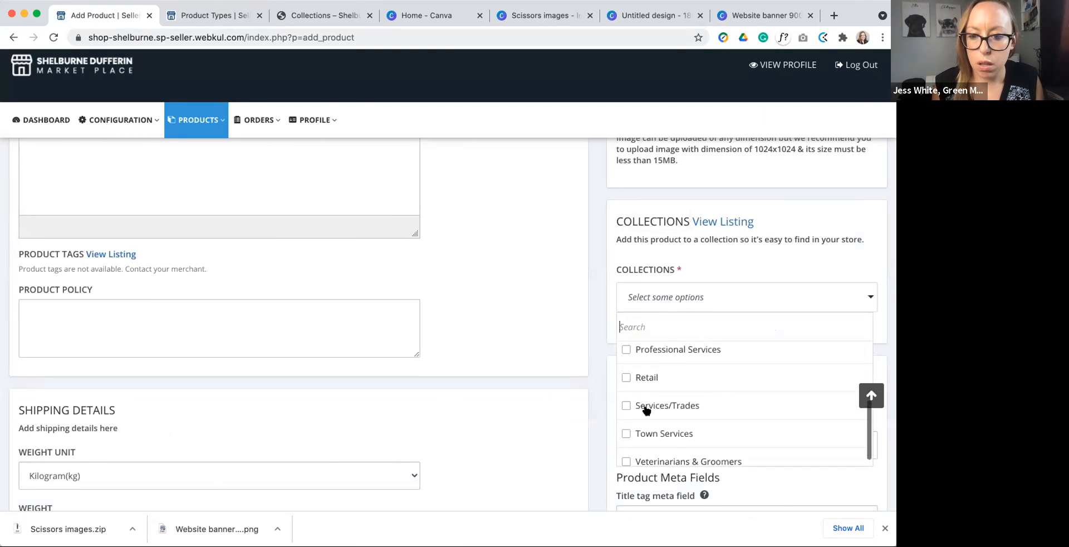
{"action": "left_click", "coordinate": [625, 377]}
{"action": "left_click", "coordinate": [573, 372]}
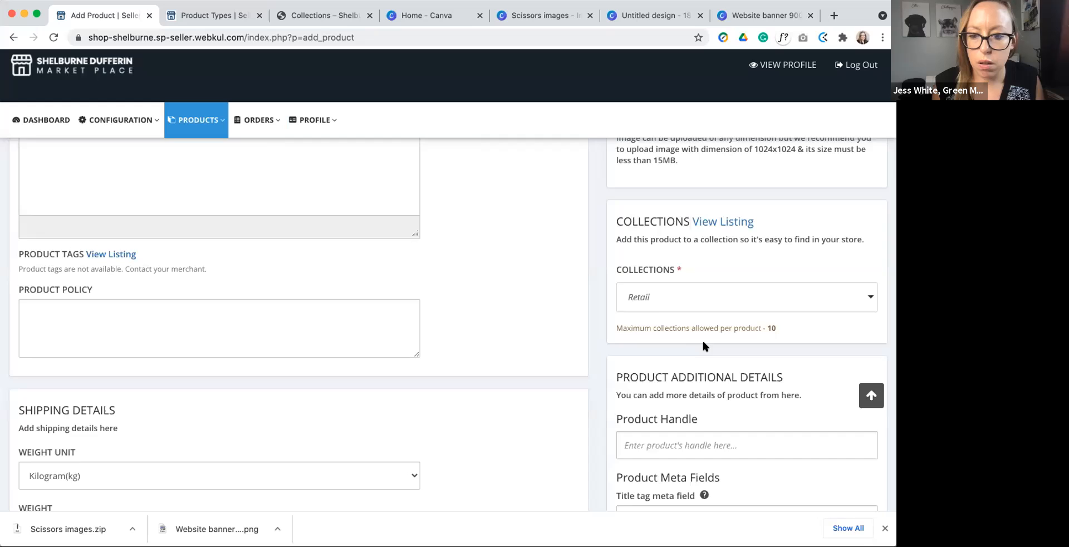
Step: Examine the product's title and description meta fields, then search Google for "scissors" and study the Wikipedia result's title and description
{"action": "scroll", "coordinate": [702, 340], "scroll_direction": "down", "scroll_amount": 5}
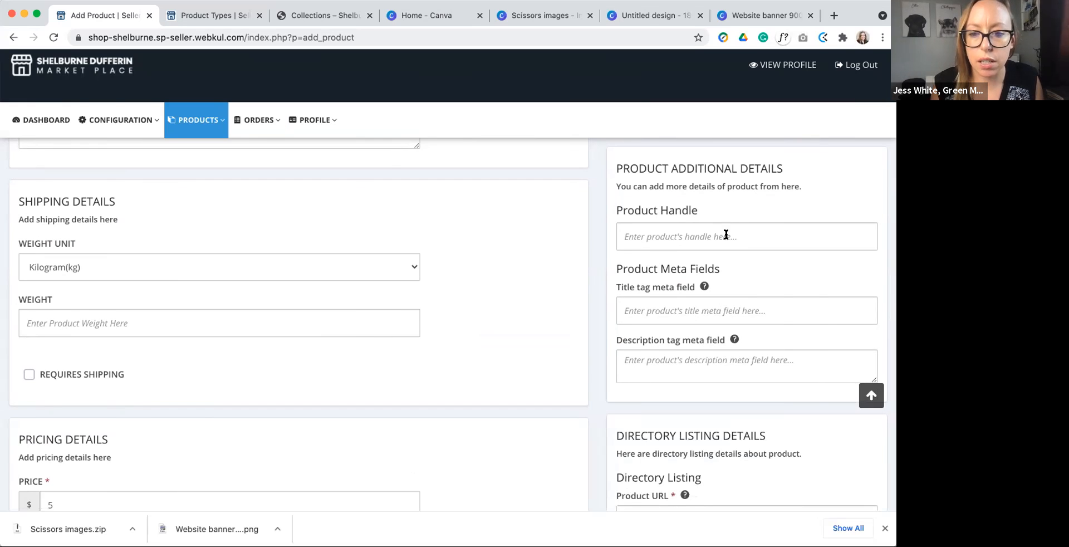
{"action": "left_click_drag", "start_coordinate": [634, 268], "coordinate": [691, 267]}
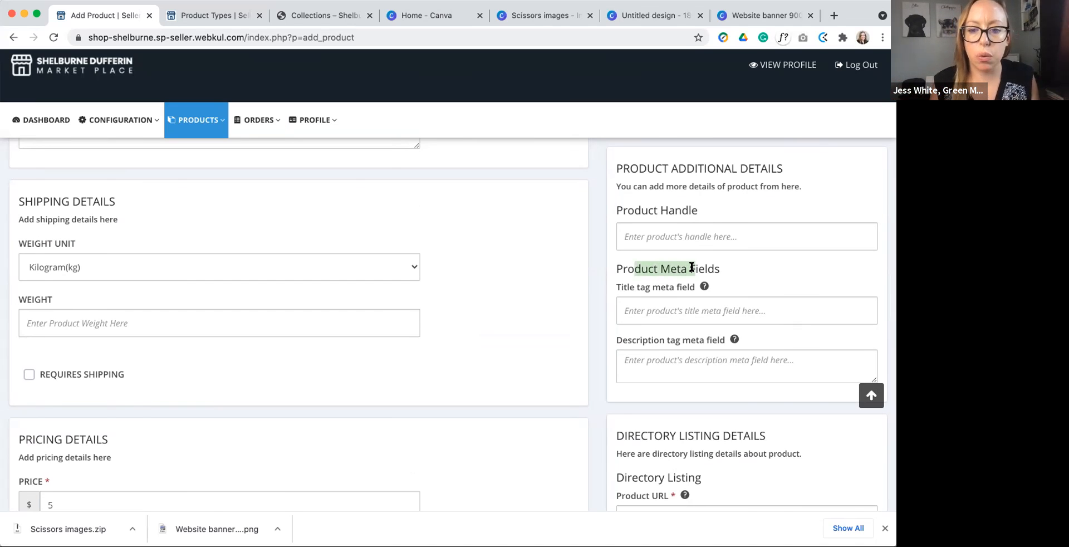
{"action": "left_click", "coordinate": [705, 314]}
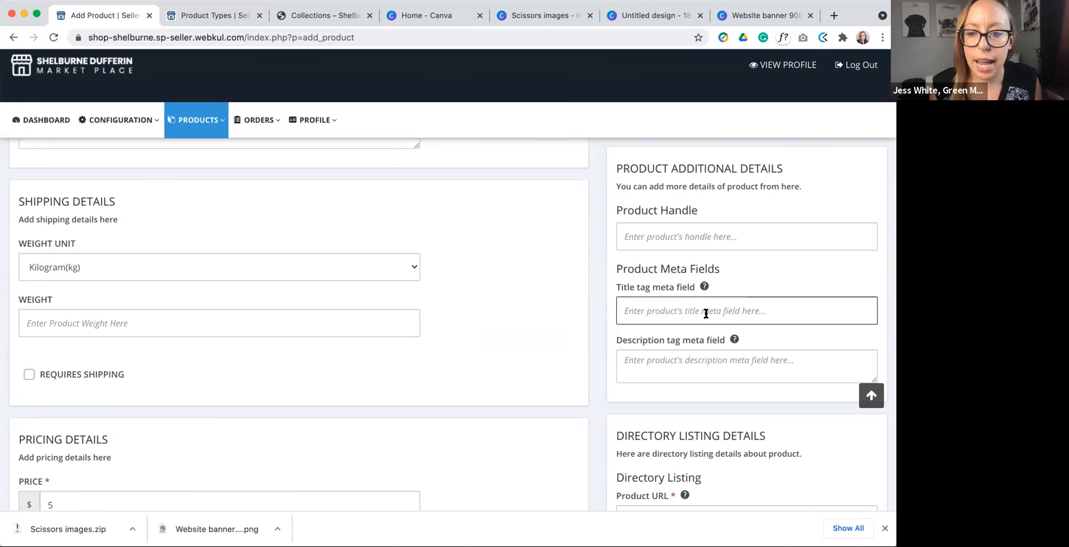
{"action": "scroll", "coordinate": [699, 315], "scroll_direction": "up", "scroll_amount": 1}
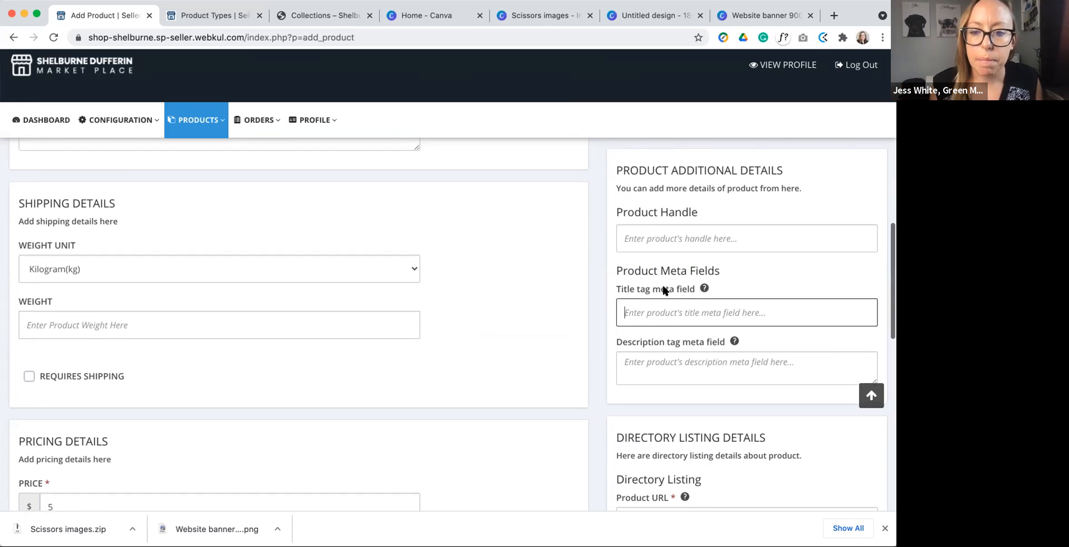
{"action": "left_click", "coordinate": [834, 15]}
{"action": "type", "text": "scissors"}
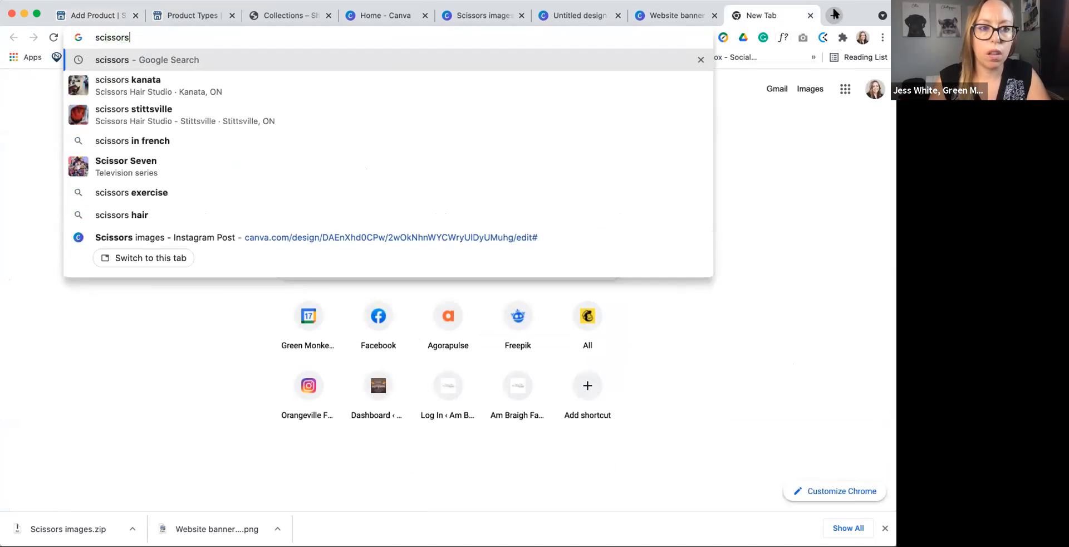
{"action": "key", "text": "Return"}
{"action": "scroll", "coordinate": [463, 173], "scroll_direction": "down", "scroll_amount": 7}
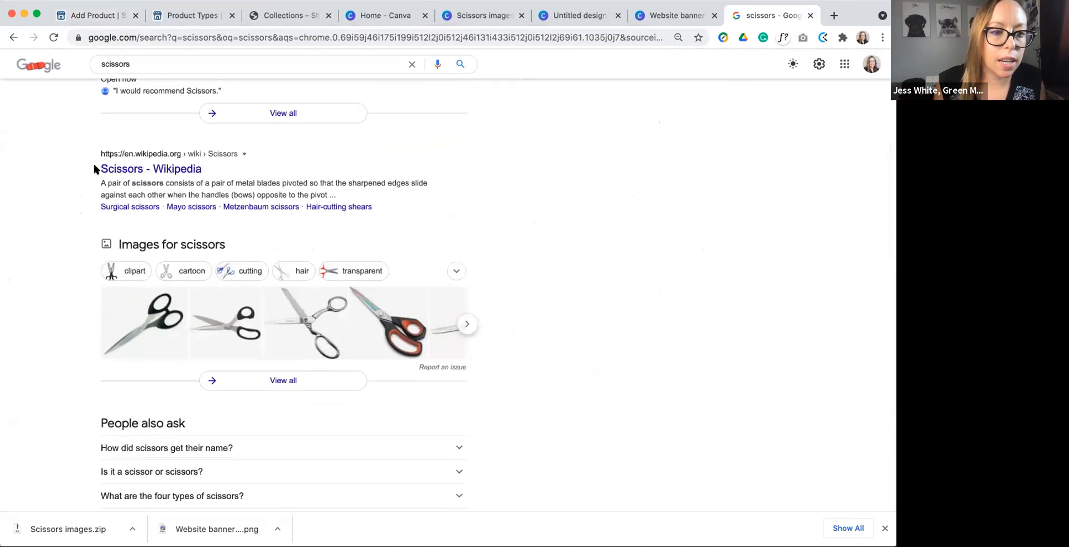
{"action": "left_click_drag", "start_coordinate": [94, 163], "coordinate": [211, 169]}
{"action": "left_click_drag", "start_coordinate": [100, 182], "coordinate": [324, 193]}
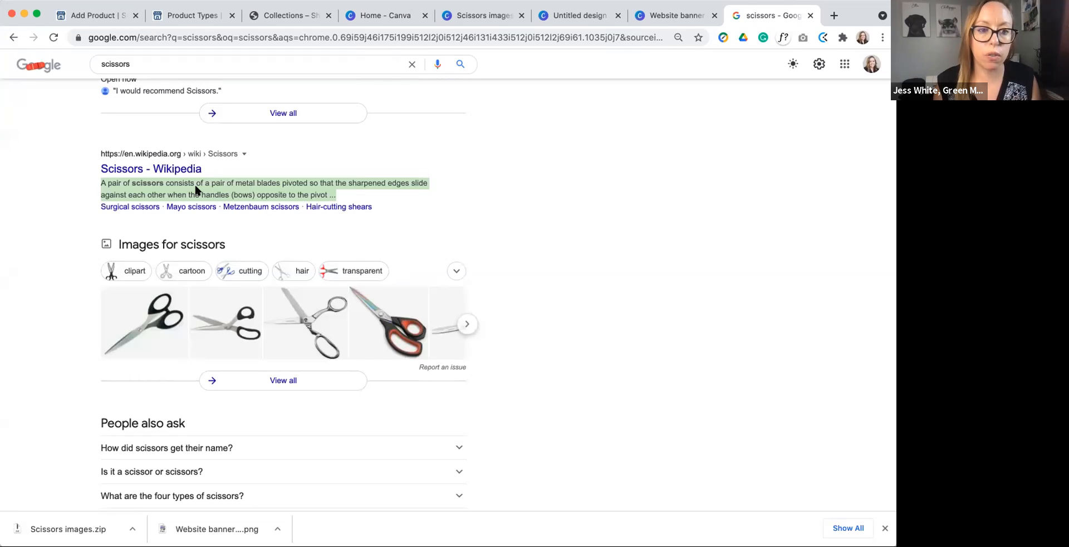
{"action": "left_click", "coordinate": [95, 180]}
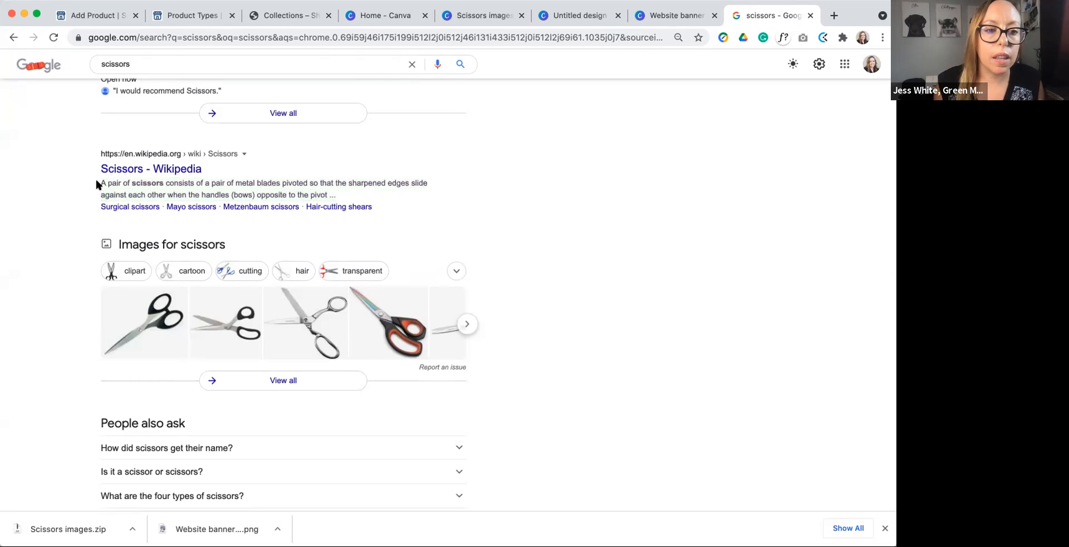
{"action": "left_click_drag", "start_coordinate": [97, 179], "coordinate": [336, 193]}
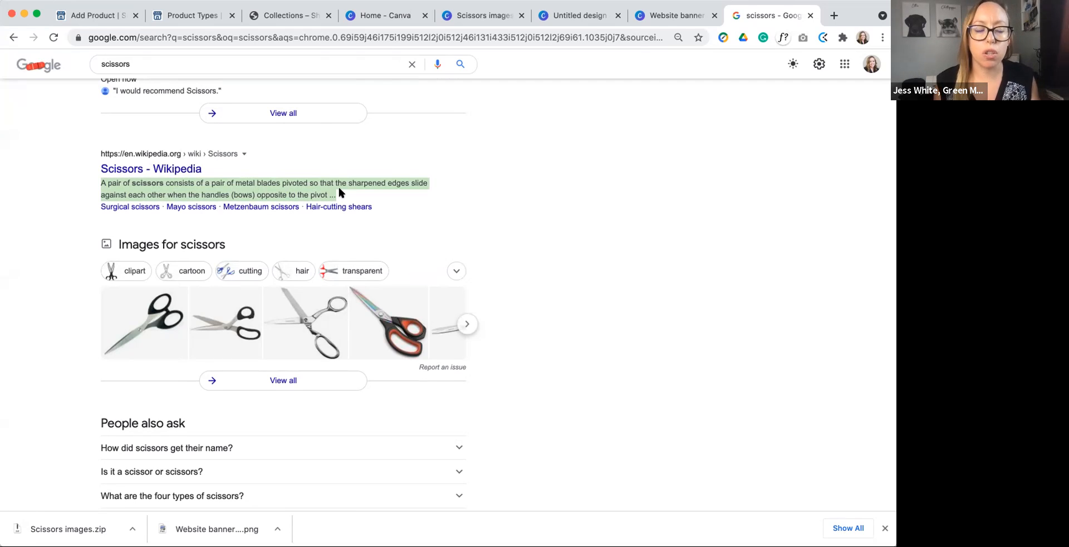
{"action": "left_click", "coordinate": [92, 16]}
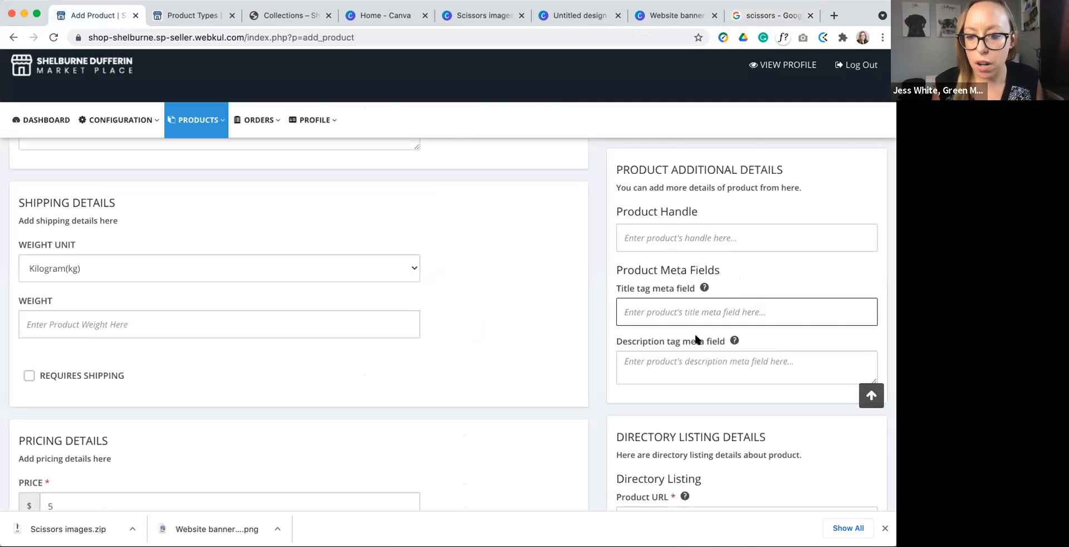
{"action": "scroll", "coordinate": [696, 337], "scroll_direction": "down", "scroll_amount": 3}
{"action": "scroll", "coordinate": [696, 338], "scroll_direction": "down", "scroll_amount": 1}
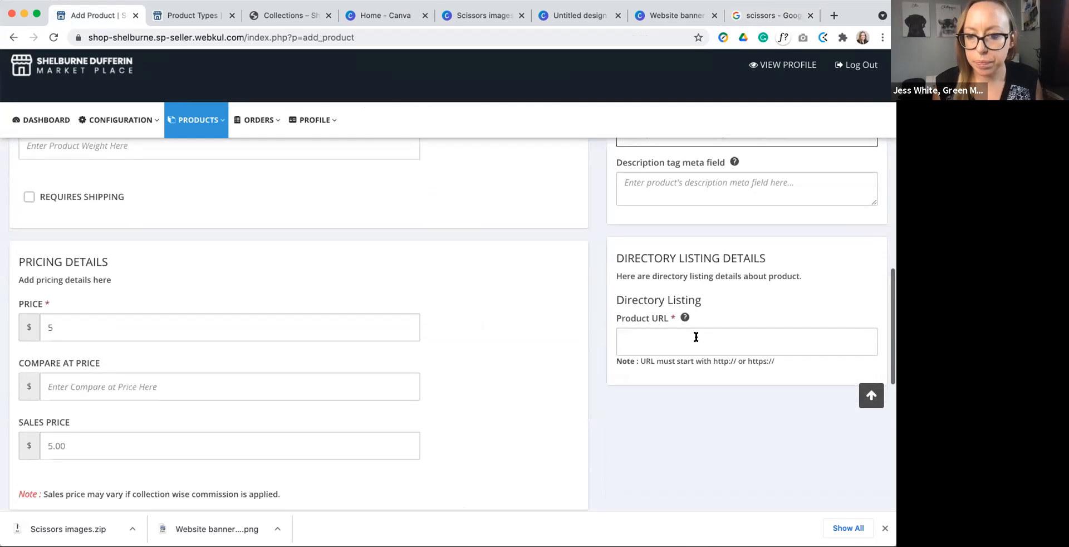
{"action": "left_click", "coordinate": [660, 340]}
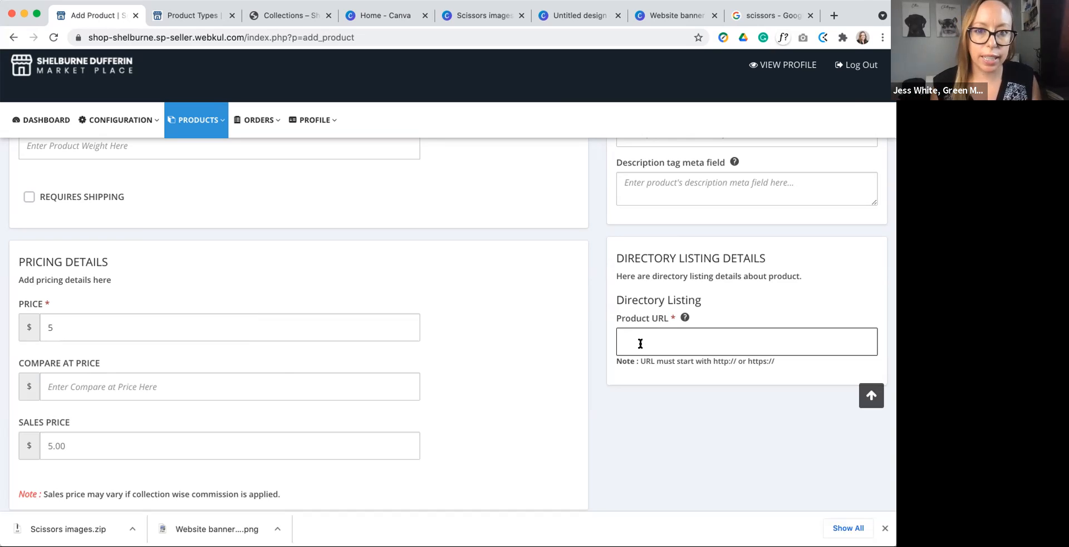
{"action": "left_click", "coordinate": [834, 15]}
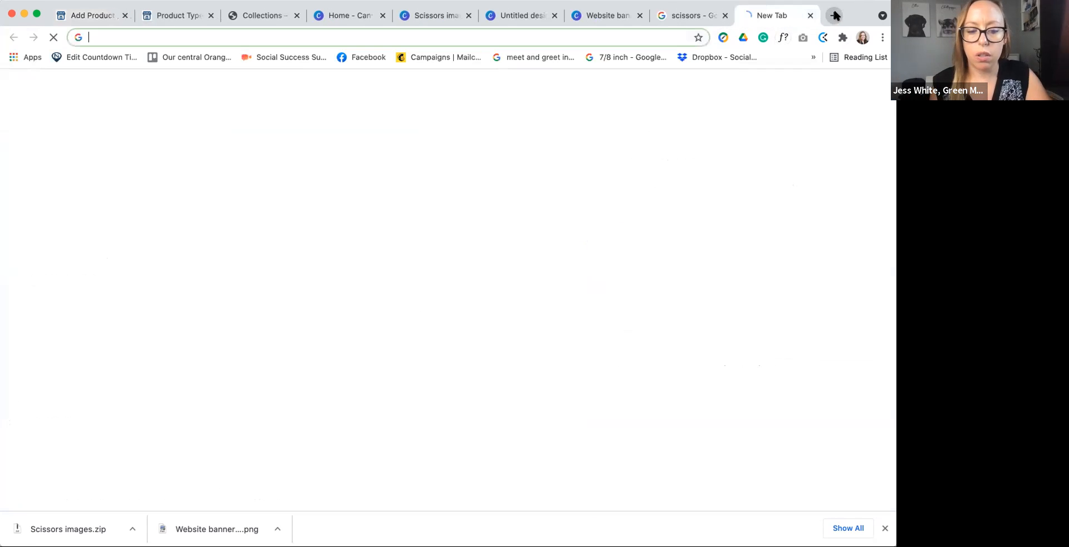
{"action": "type", "text": "greenmo"}
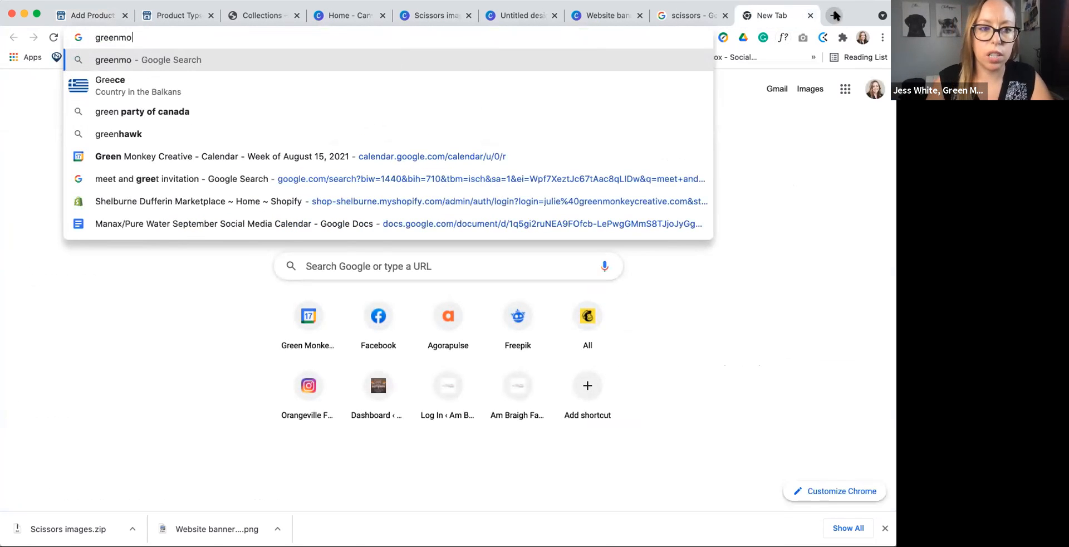
{"action": "type", "text": "nkeycreative"}
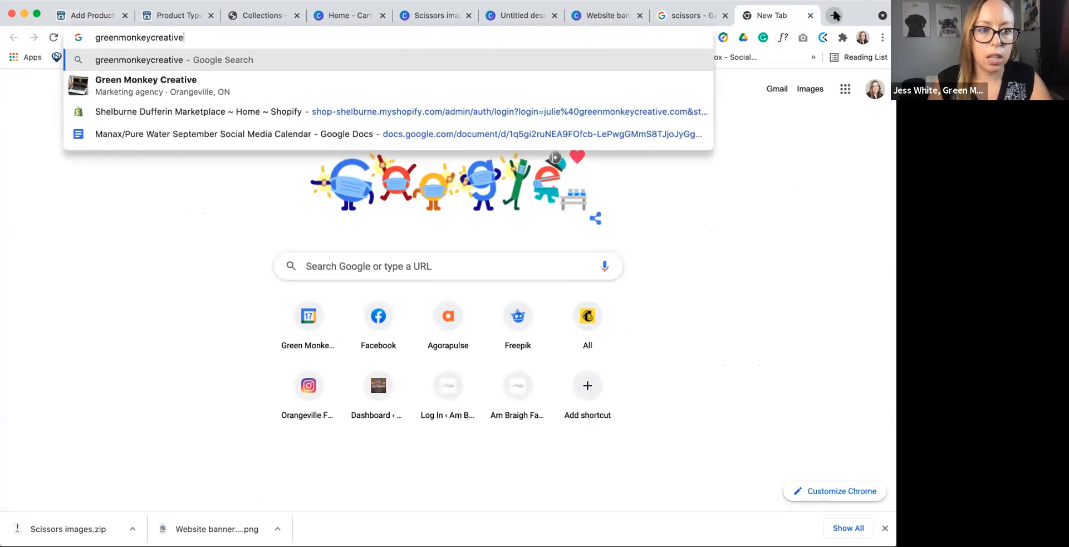
{"action": "type", "text": ".com"}
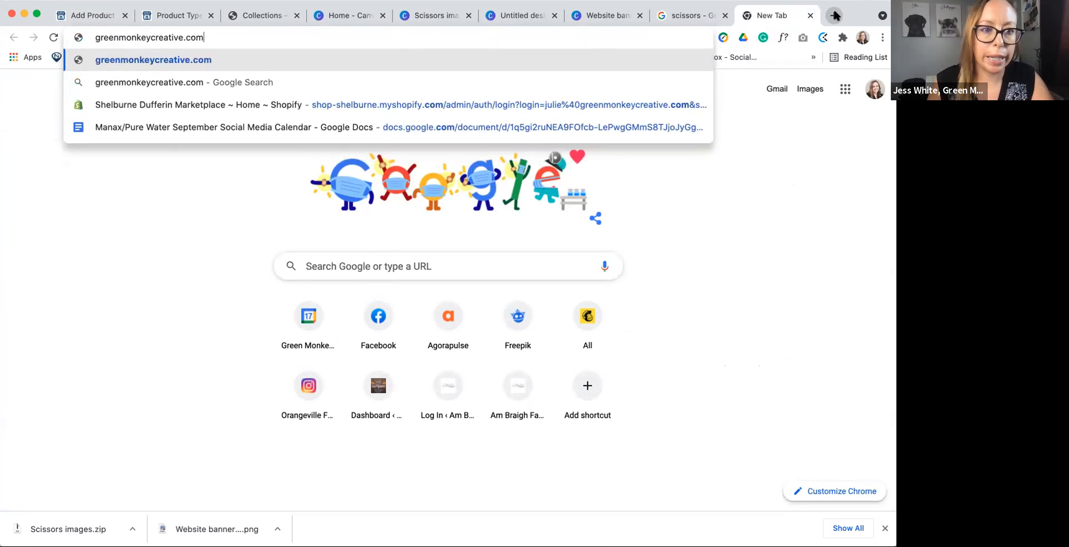
{"action": "key", "text": "super+a"}
{"action": "key", "text": "super+x"}
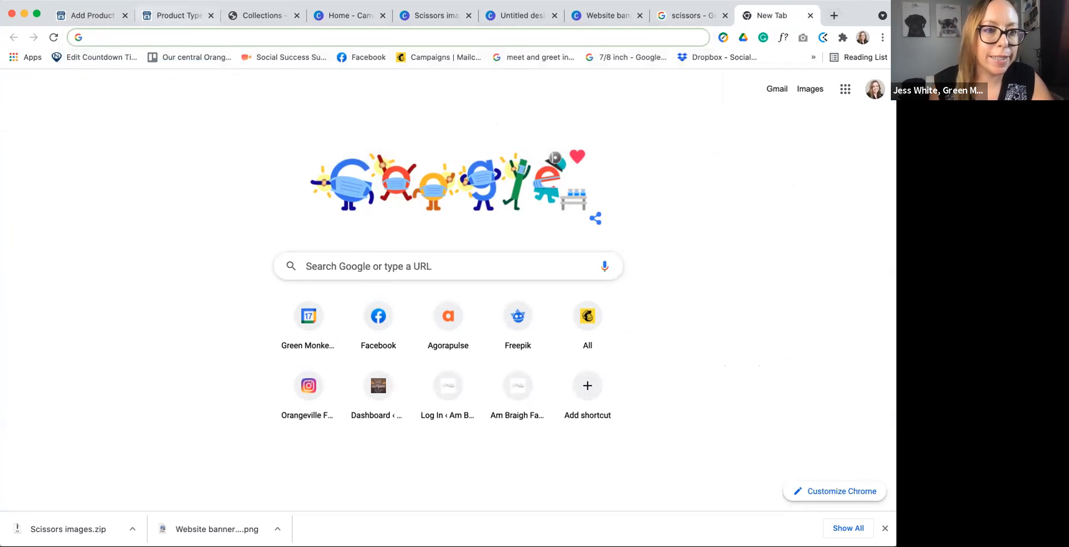
{"action": "left_click", "coordinate": [89, 15]}
{"action": "key", "text": "super+v"}
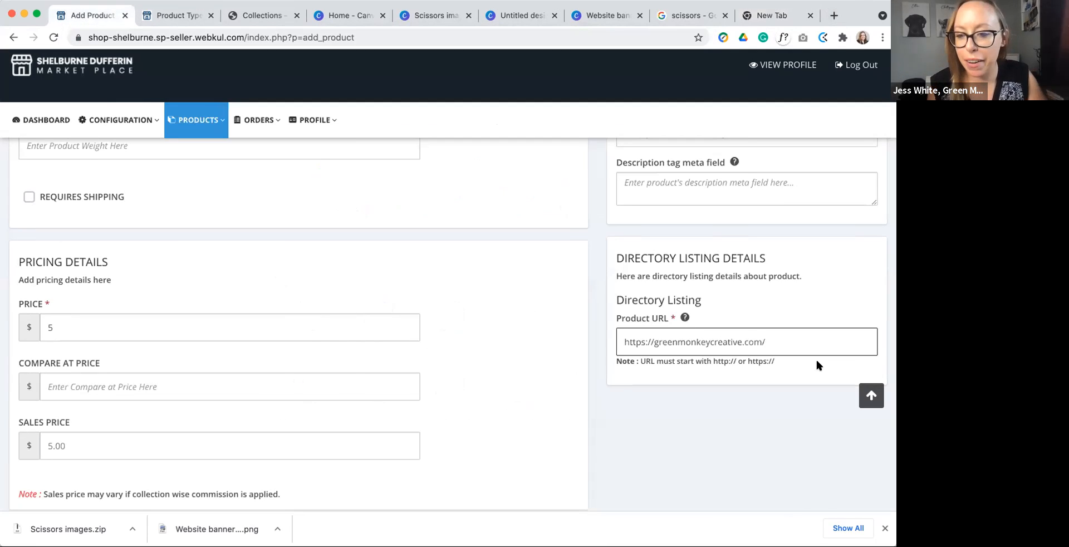
Step: Save the new directory listing product and dismiss the browser's downloads bar
{"action": "scroll", "coordinate": [750, 351], "scroll_direction": "down", "scroll_amount": 2}
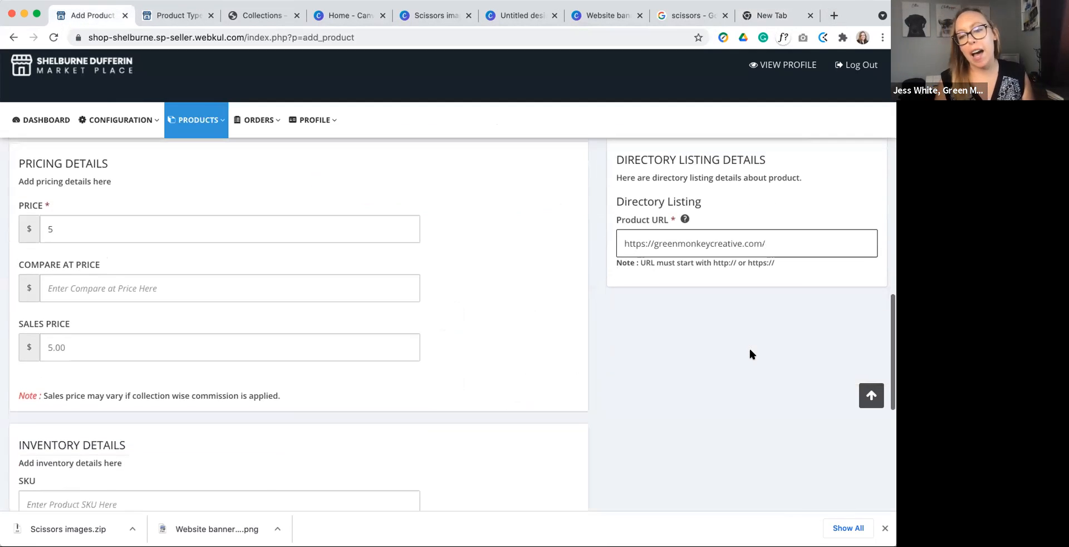
{"action": "scroll", "coordinate": [750, 353], "scroll_direction": "down", "scroll_amount": 3}
{"action": "scroll", "coordinate": [749, 354], "scroll_direction": "down", "scroll_amount": 4}
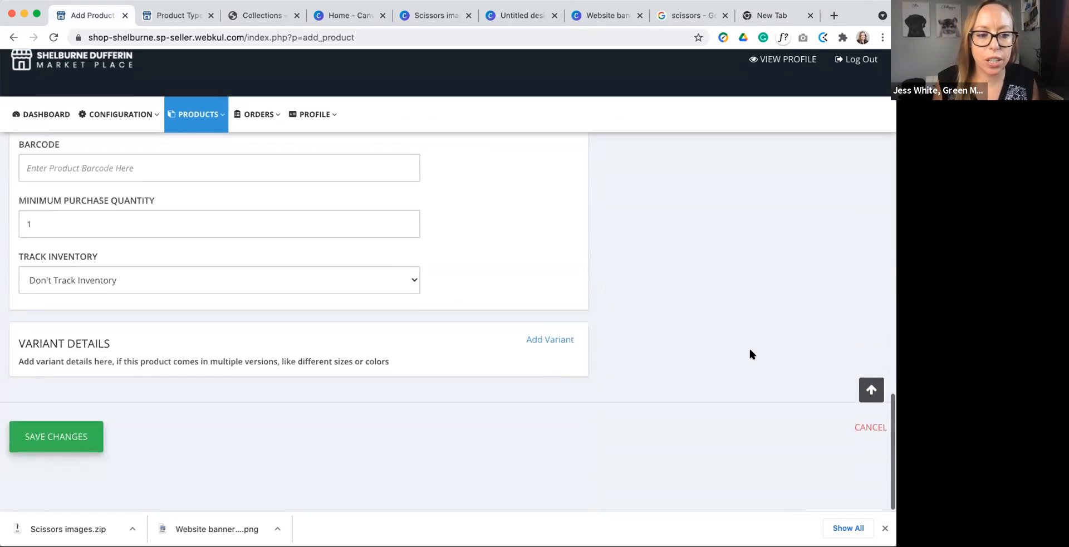
{"action": "left_click", "coordinate": [71, 438]}
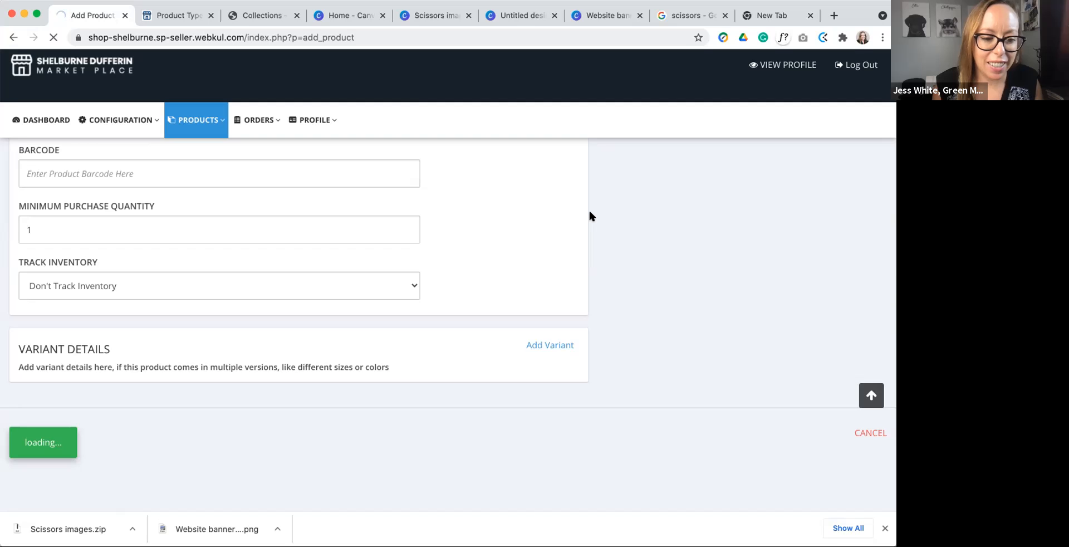
{"action": "left_click", "coordinate": [885, 527]}
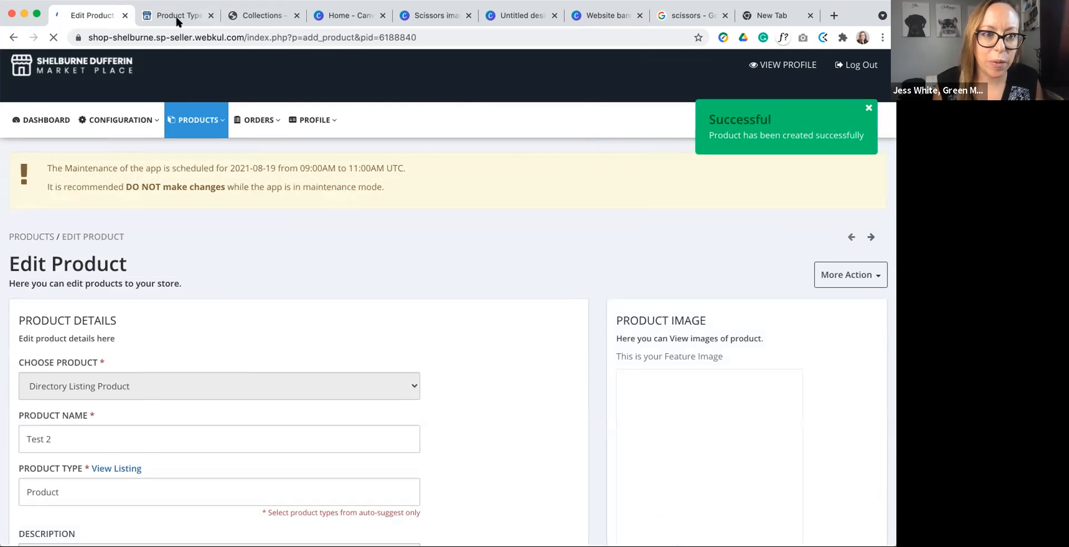
Step: View the Green Monkey Creative seller profile on the public marketplace and open the Test 2 product page from it
{"action": "left_click", "coordinate": [177, 20]}
{"action": "left_click", "coordinate": [267, 13]}
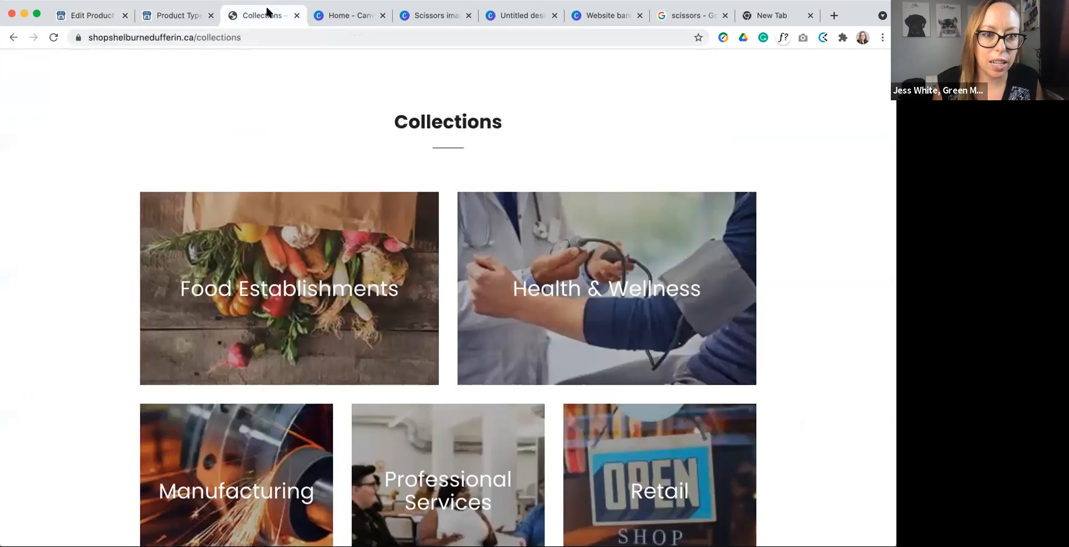
{"action": "scroll", "coordinate": [356, 97], "scroll_direction": "up", "scroll_amount": 2}
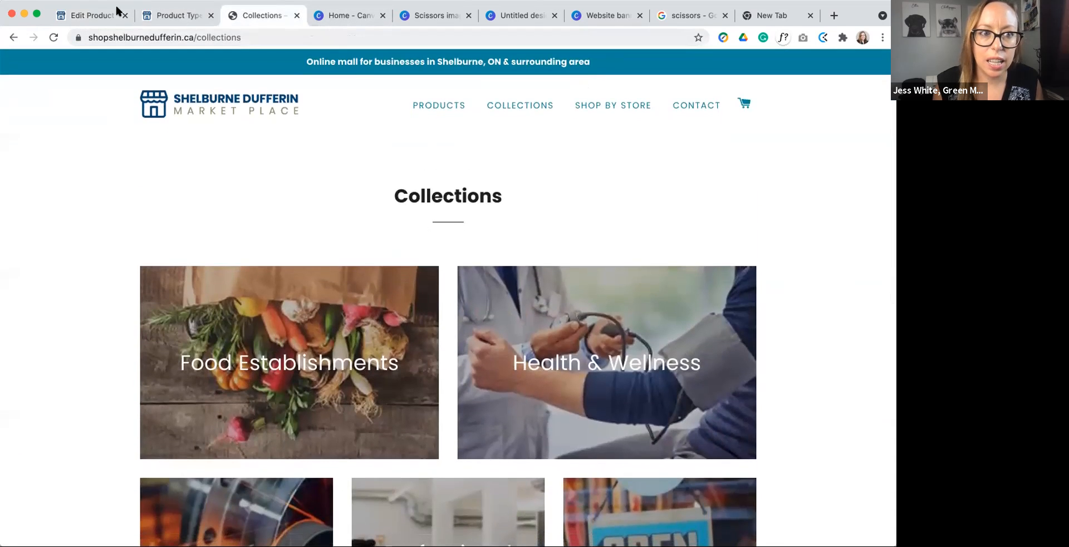
{"action": "left_click", "coordinate": [118, 10]}
{"action": "left_click", "coordinate": [764, 66]}
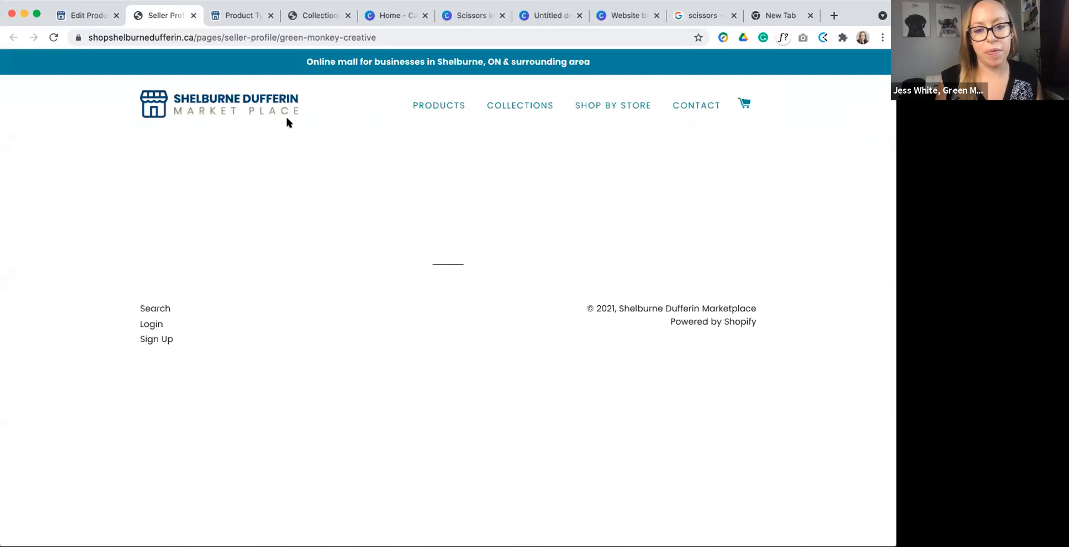
{"action": "scroll", "coordinate": [315, 159], "scroll_direction": "down", "scroll_amount": 5}
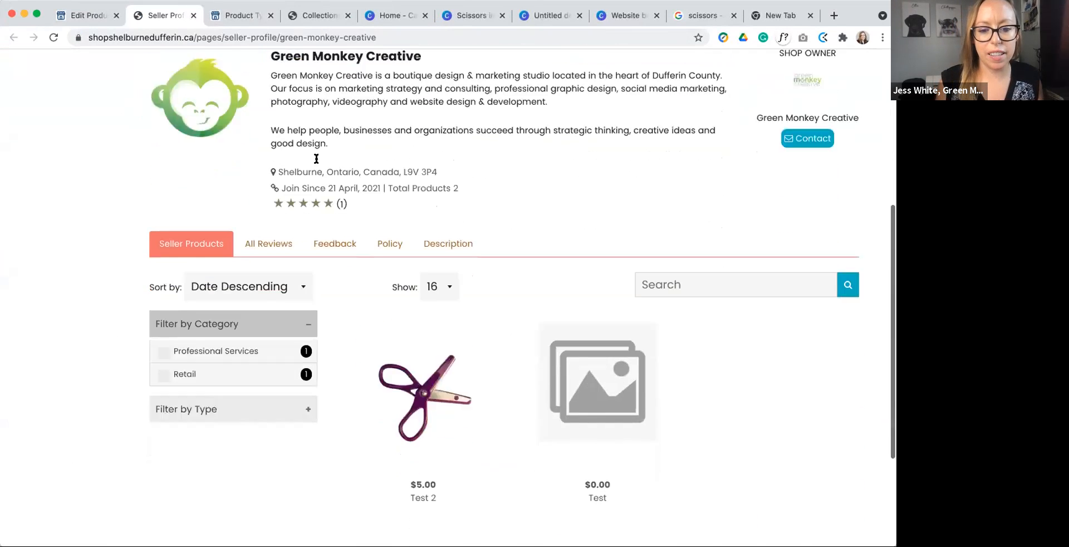
{"action": "scroll", "coordinate": [316, 159], "scroll_direction": "down", "scroll_amount": 2}
{"action": "left_click", "coordinate": [447, 283]}
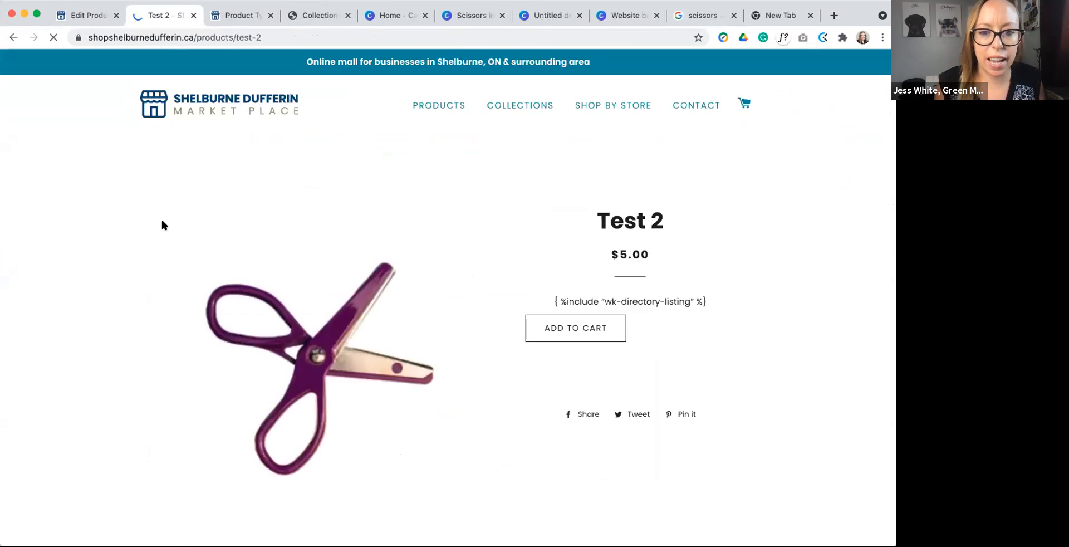
Step: Return to the seller dashboard, go to the product listing and show the available actions for Test 2
{"action": "left_click", "coordinate": [74, 17]}
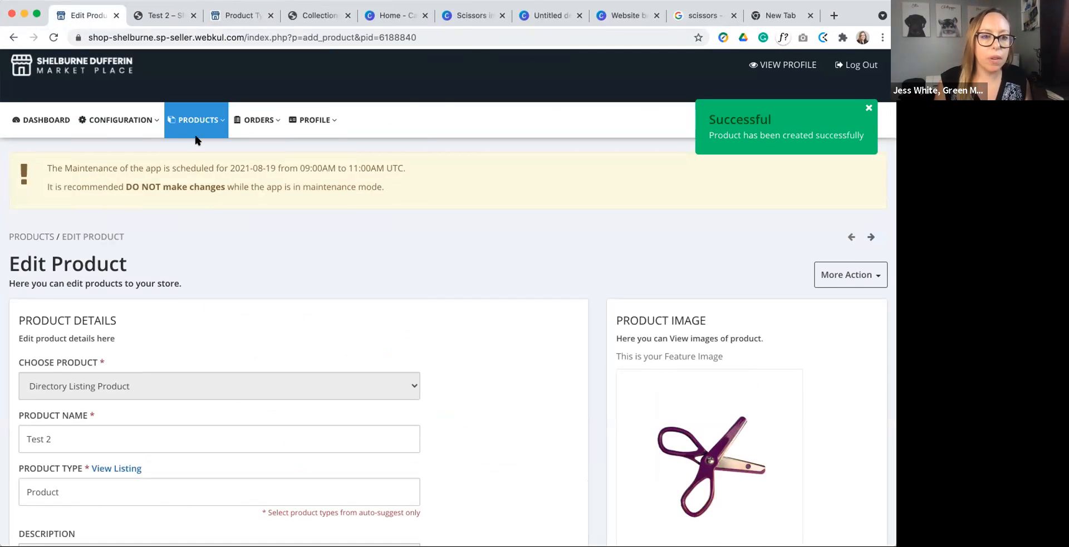
{"action": "left_click", "coordinate": [197, 120]}
{"action": "left_click", "coordinate": [200, 155]}
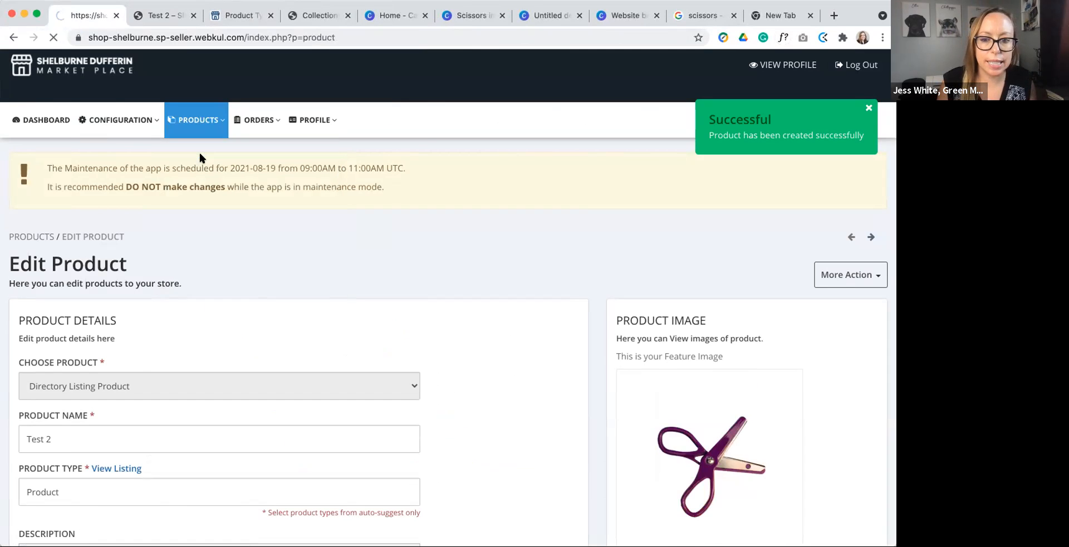
{"action": "scroll", "coordinate": [460, 315], "scroll_direction": "down", "scroll_amount": 2}
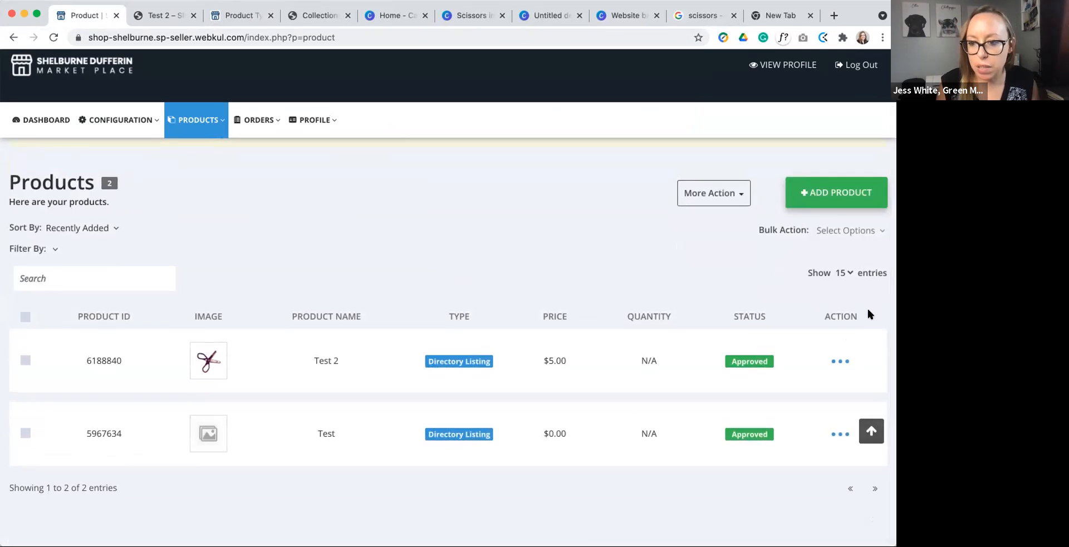
{"action": "left_click", "coordinate": [839, 361]}
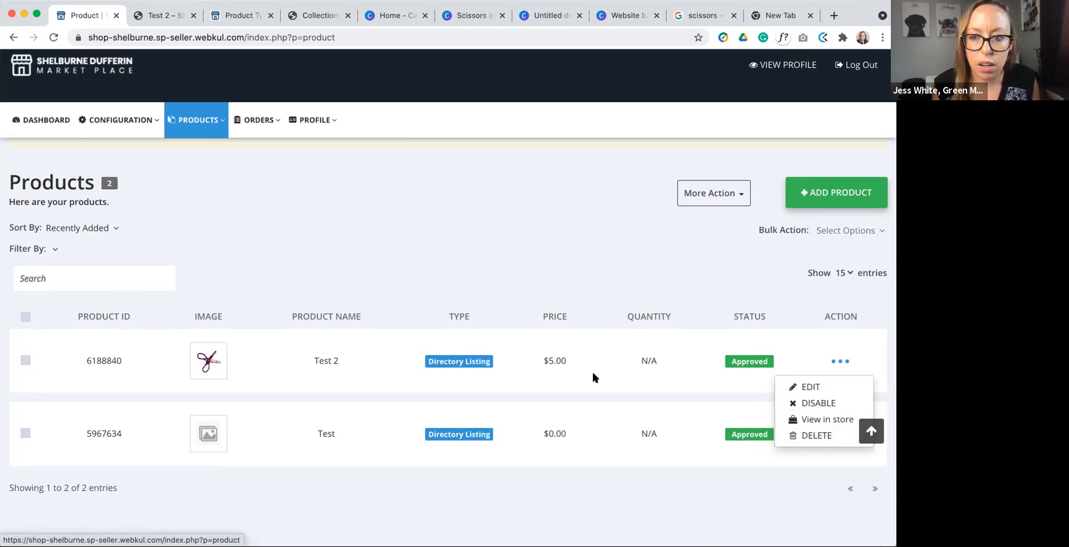
{"action": "left_click", "coordinate": [496, 247]}
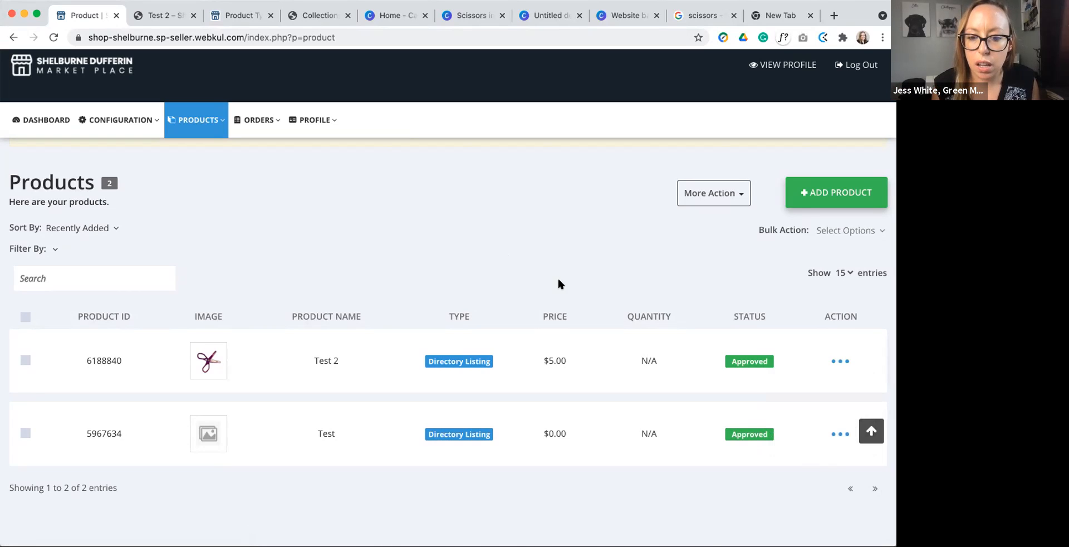
{"action": "left_click", "coordinate": [836, 439]}
{"action": "left_click", "coordinate": [836, 439]}
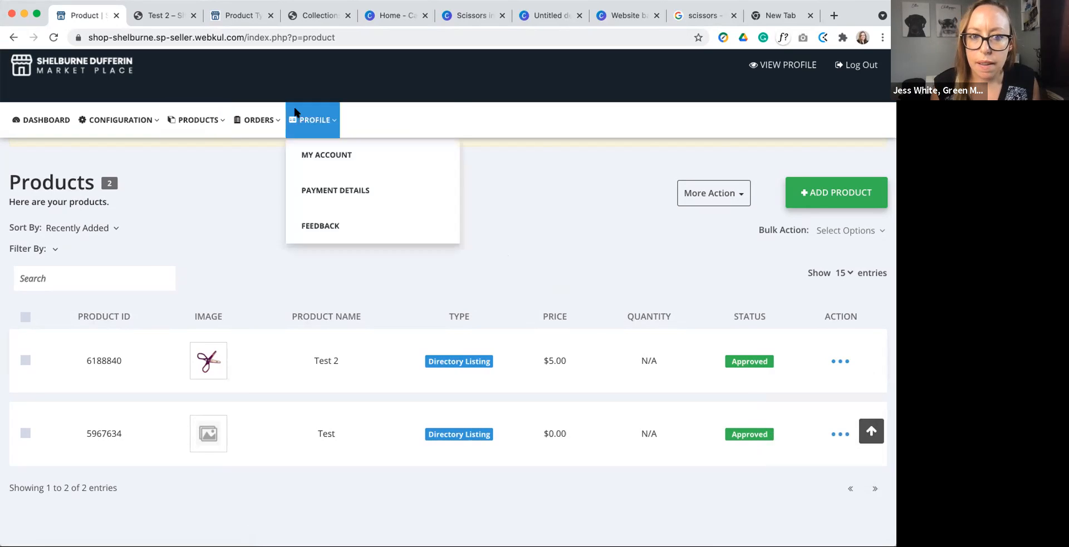
{"action": "mouse_move", "coordinate": [216, 120]}
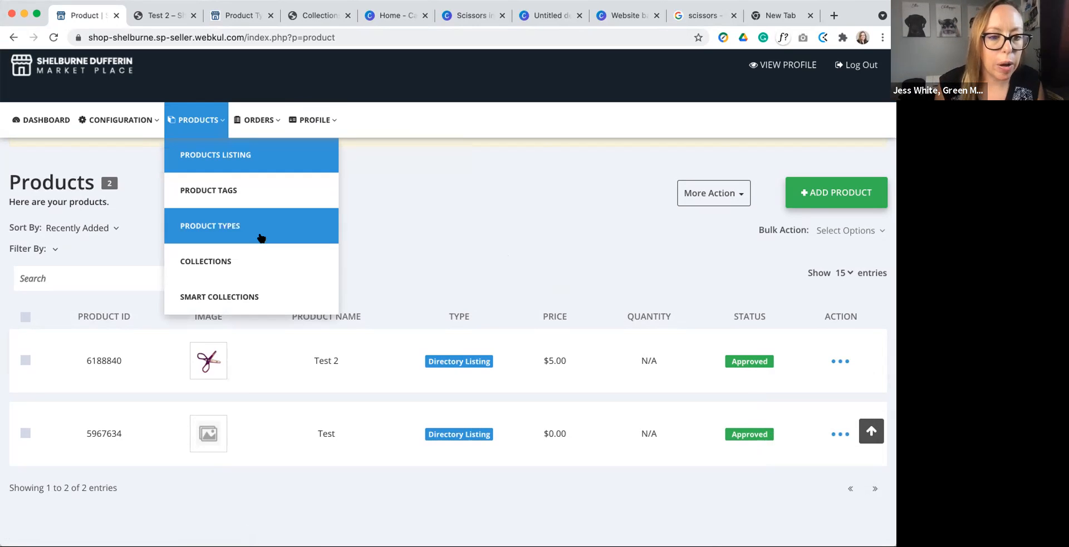
{"action": "mouse_move", "coordinate": [301, 121]}
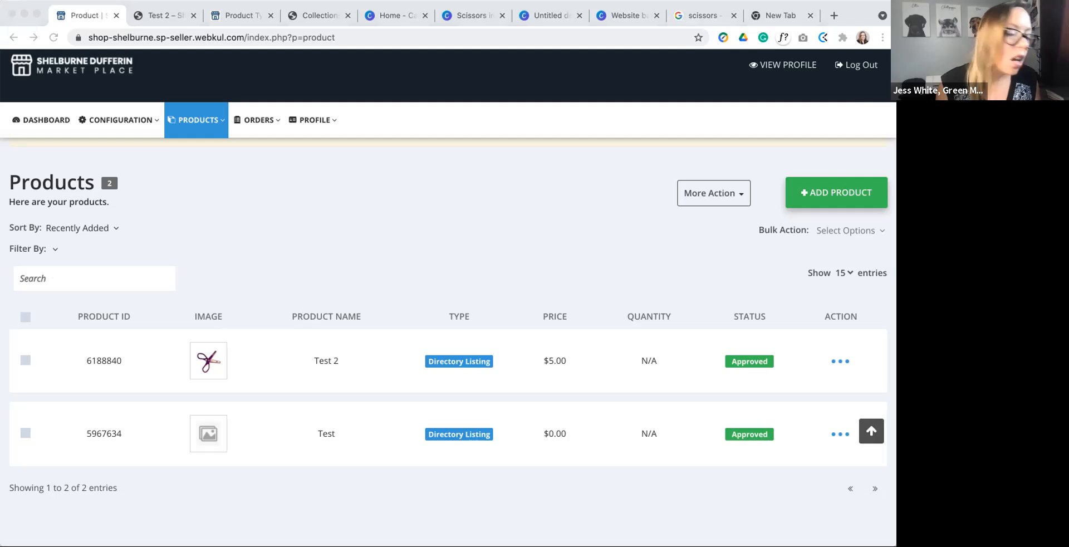
Step: Switch to the Scissors images design in Canva and look over its purple and red scissors pages
{"action": "left_click", "coordinate": [548, 14]}
{"action": "left_click", "coordinate": [454, 15]}
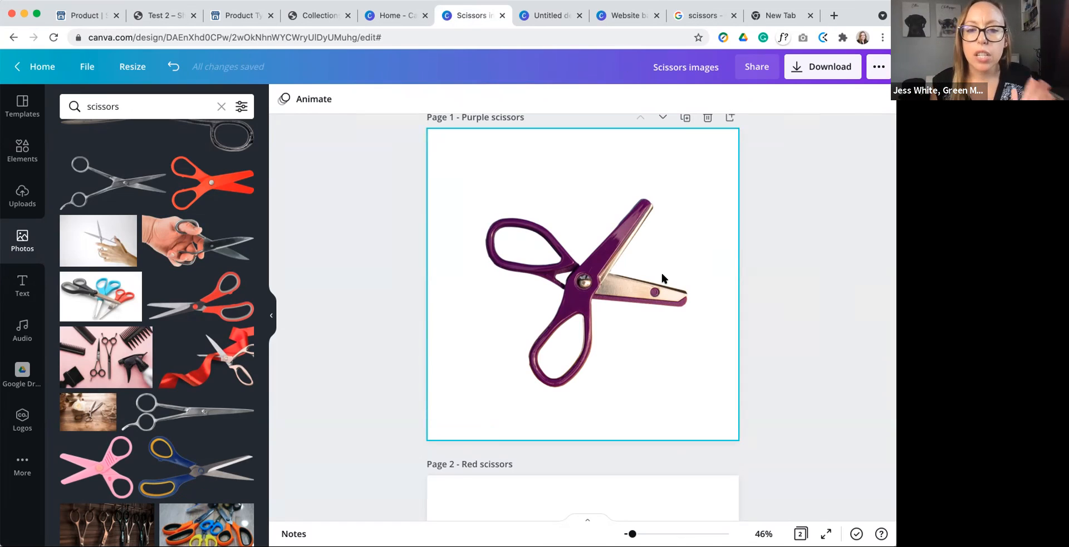
{"action": "scroll", "coordinate": [619, 251], "scroll_direction": "down", "scroll_amount": 5}
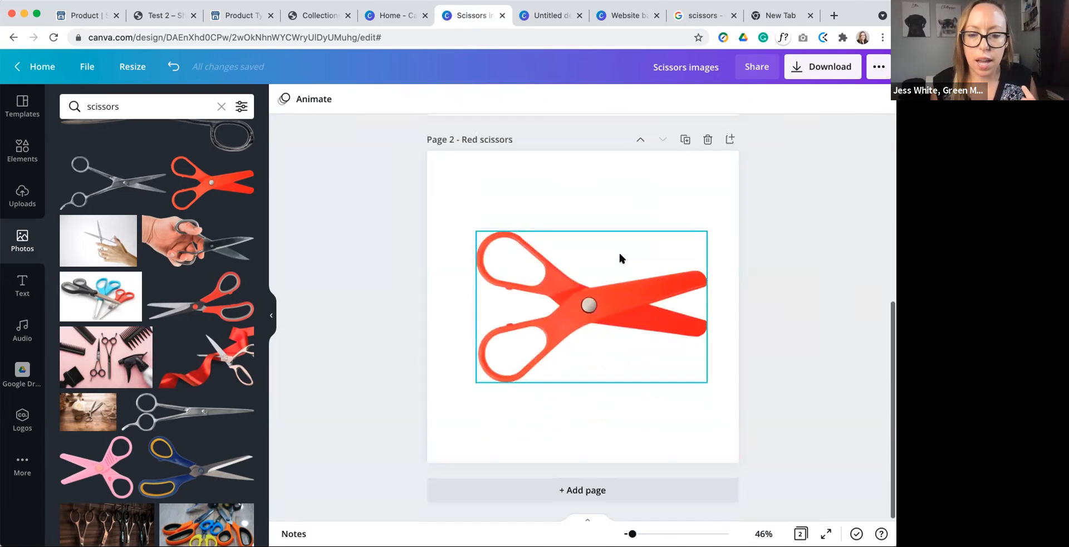
{"action": "scroll", "coordinate": [619, 250], "scroll_direction": "up", "scroll_amount": 5}
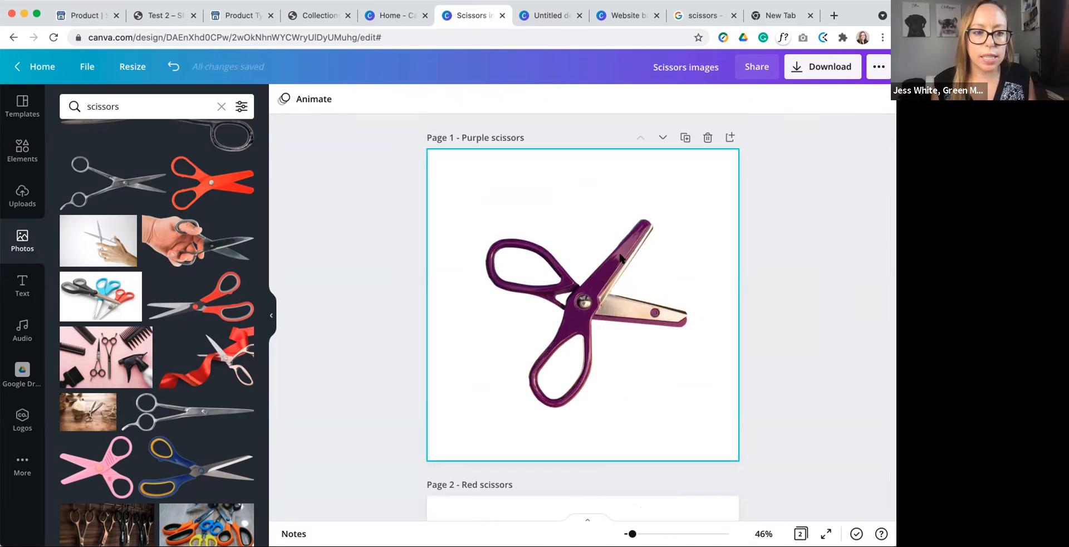
Step: Fill page 1 with the photo of black, blue and red scissors and apply the Solar filter to it
{"action": "left_click_drag", "start_coordinate": [130, 281], "coordinate": [444, 251]}
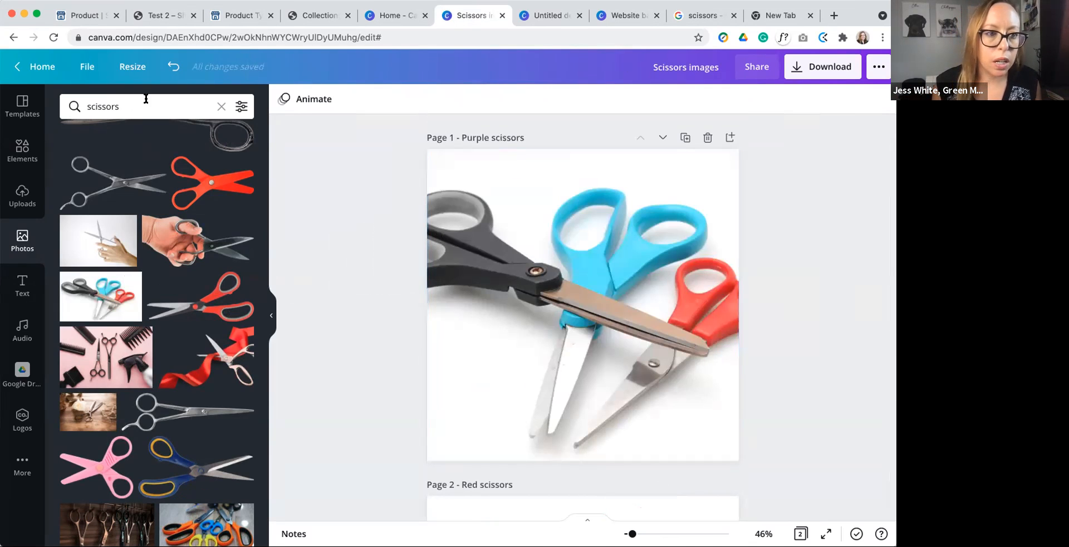
{"action": "left_click", "coordinate": [513, 219]}
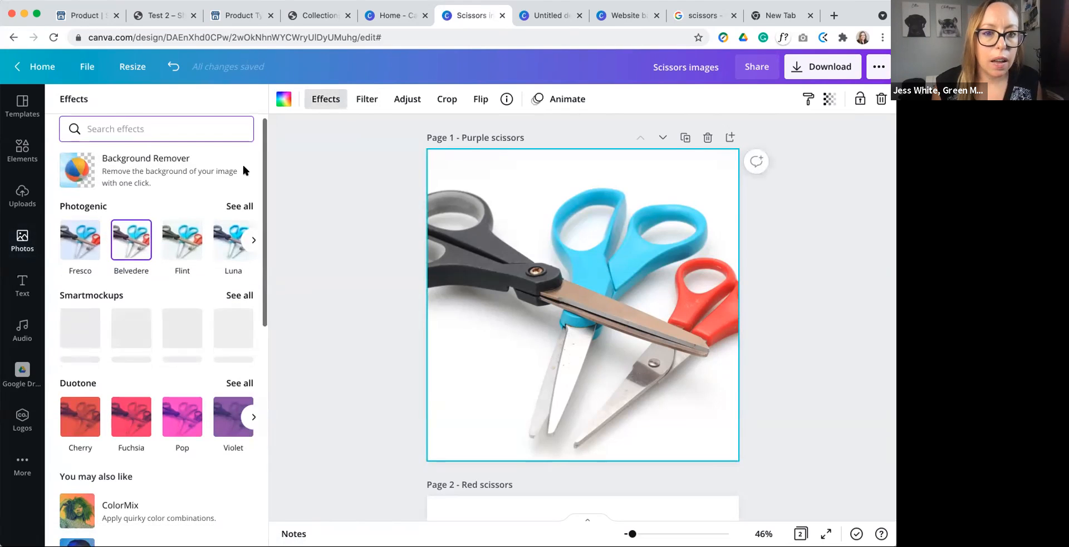
{"action": "left_click", "coordinate": [359, 100]}
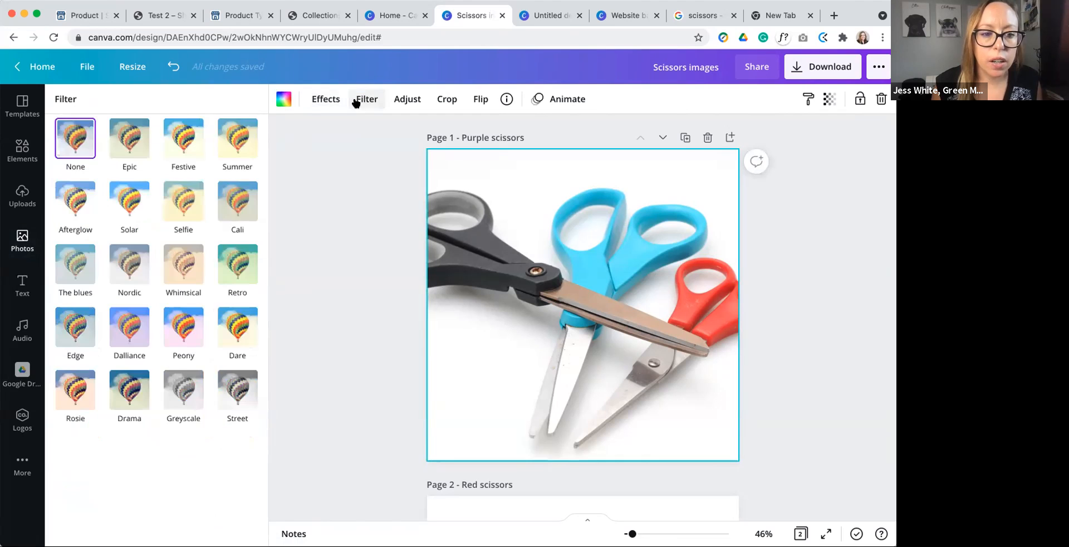
{"action": "left_click", "coordinate": [173, 217]}
{"action": "left_click", "coordinate": [134, 203]}
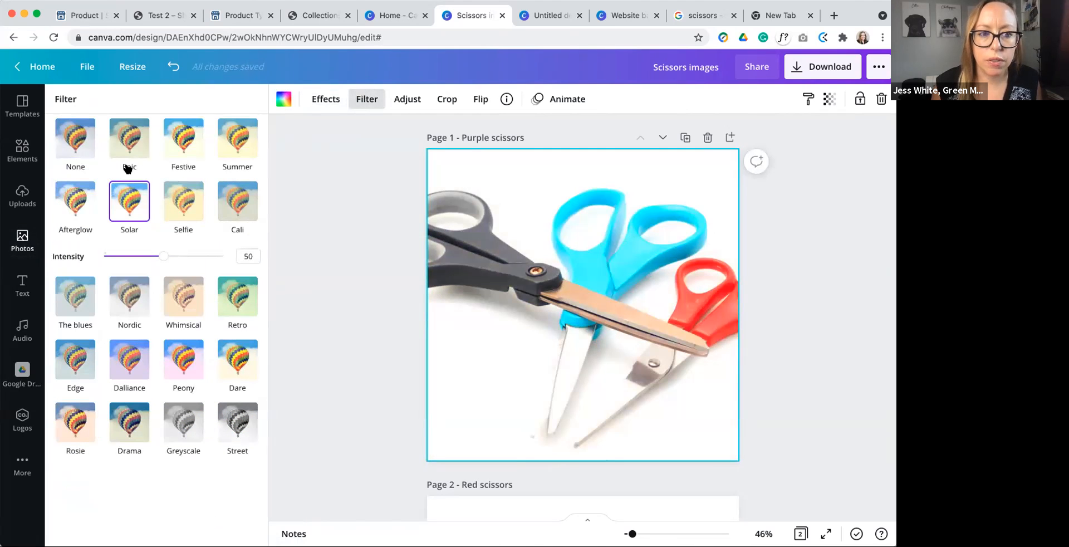
Step: Search the photos for trees and fill page 1 with the photo looking up into the forest canopy
{"action": "left_click", "coordinate": [15, 246]}
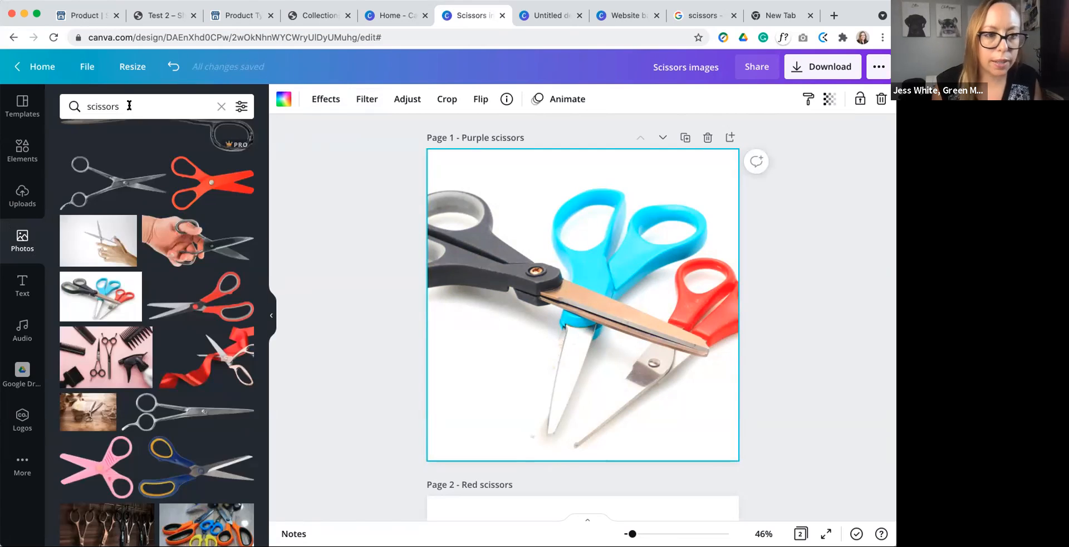
{"action": "left_click", "coordinate": [128, 106]}
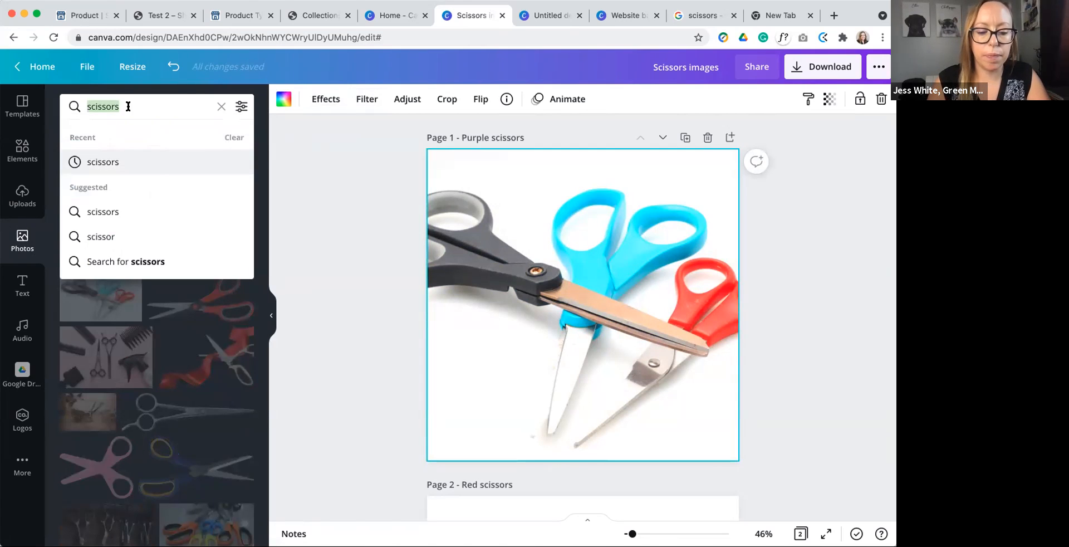
{"action": "type", "text": "trees"}
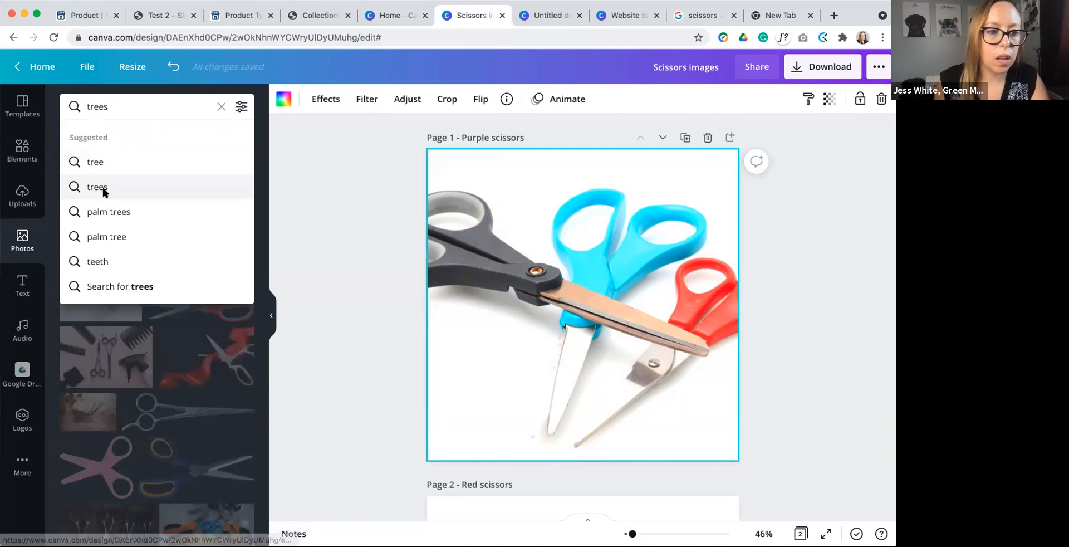
{"action": "left_click", "coordinate": [105, 188]}
{"action": "left_click_drag", "start_coordinate": [119, 194], "coordinate": [436, 232]}
Step: Apply the Selfie filter to the forest canopy photo on page 1 with an intensity of 25
{"action": "left_click", "coordinate": [362, 101]}
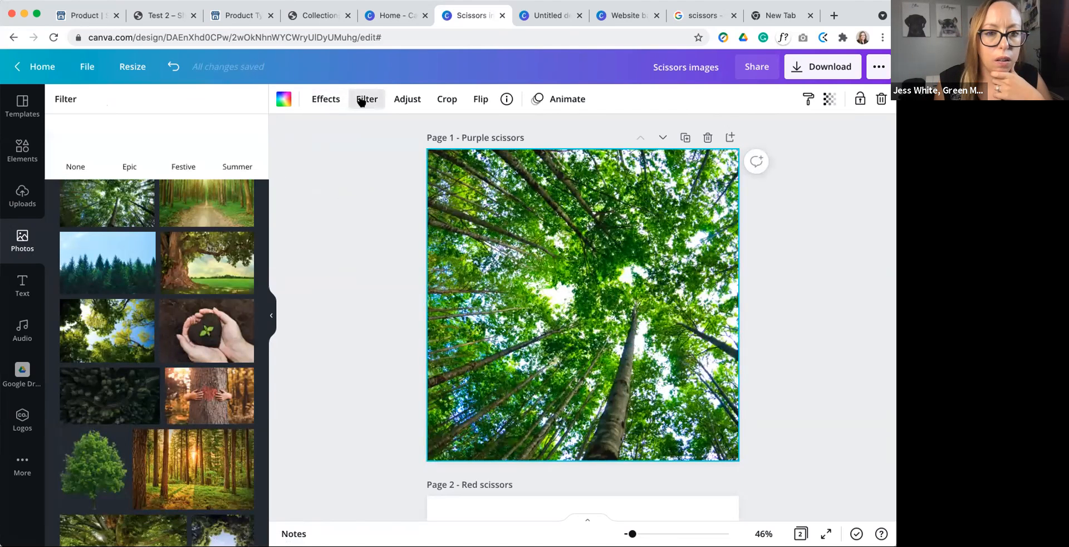
{"action": "left_click", "coordinate": [183, 201]}
{"action": "left_click_drag", "start_coordinate": [163, 256], "coordinate": [134, 255]}
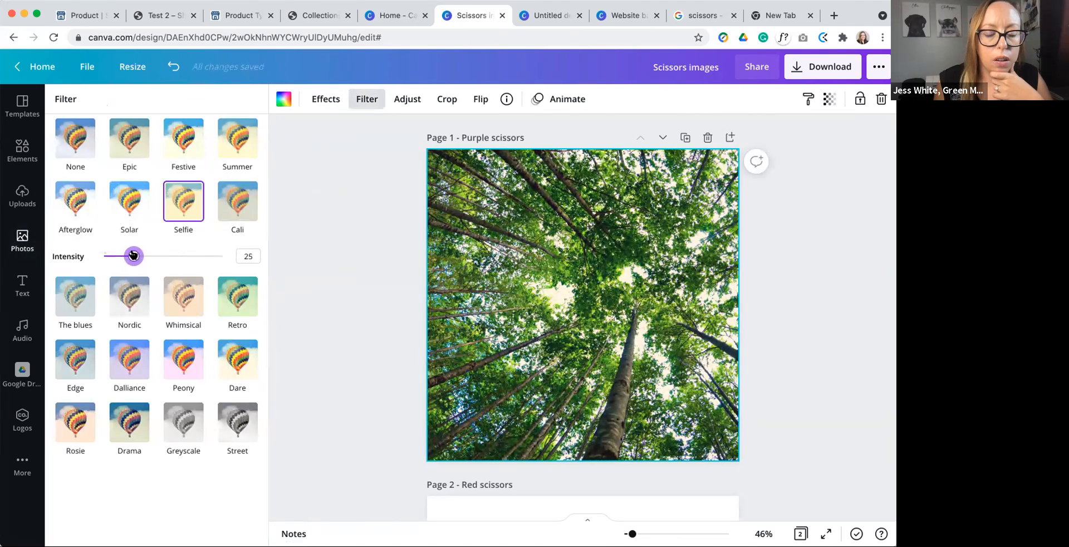
Step: Replace the red scissors on page 2 with the photo of evergreen trees under a blue sky
{"action": "scroll", "coordinate": [368, 301], "scroll_direction": "down", "scroll_amount": 3}
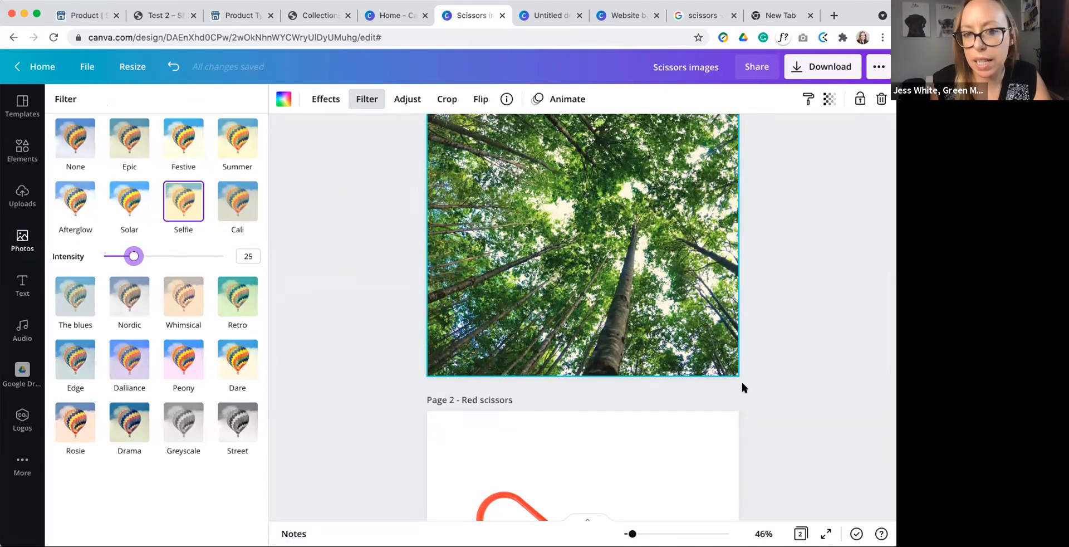
{"action": "scroll", "coordinate": [640, 375], "scroll_direction": "down", "scroll_amount": 3}
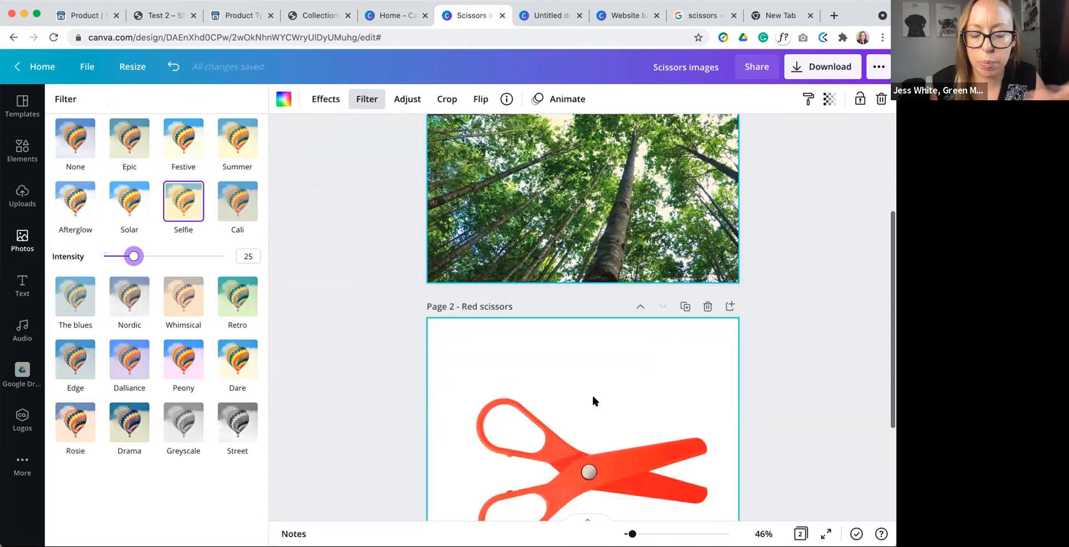
{"action": "left_click", "coordinate": [621, 417]}
{"action": "key", "text": "Delete"}
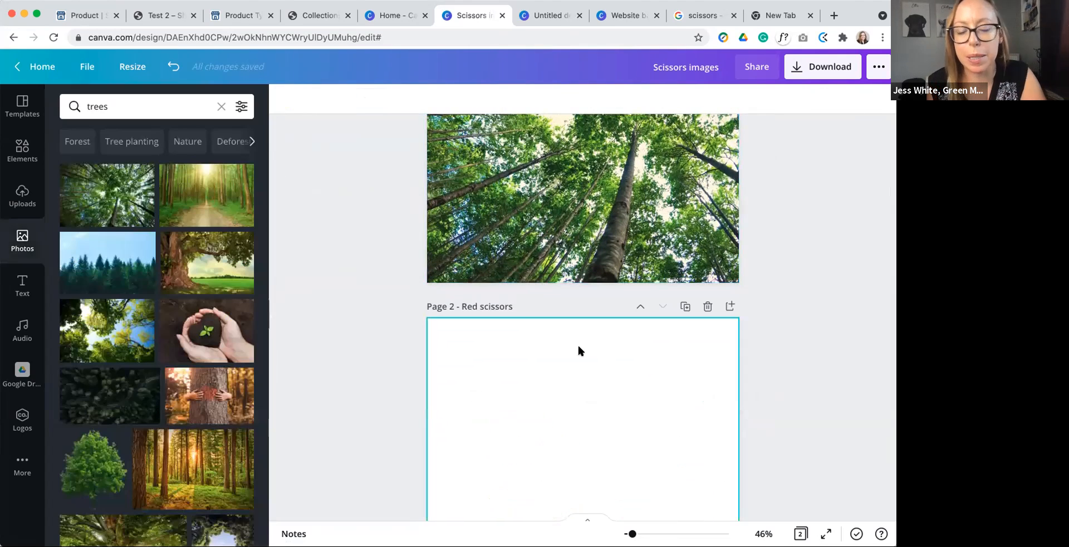
{"action": "left_click_drag", "start_coordinate": [108, 261], "coordinate": [431, 347]}
Step: Apply the Selfie filter at intensity 14 to the evergreen photo on page 2 and compare it with page 1
{"action": "scroll", "coordinate": [375, 307], "scroll_direction": "up", "scroll_amount": 3}
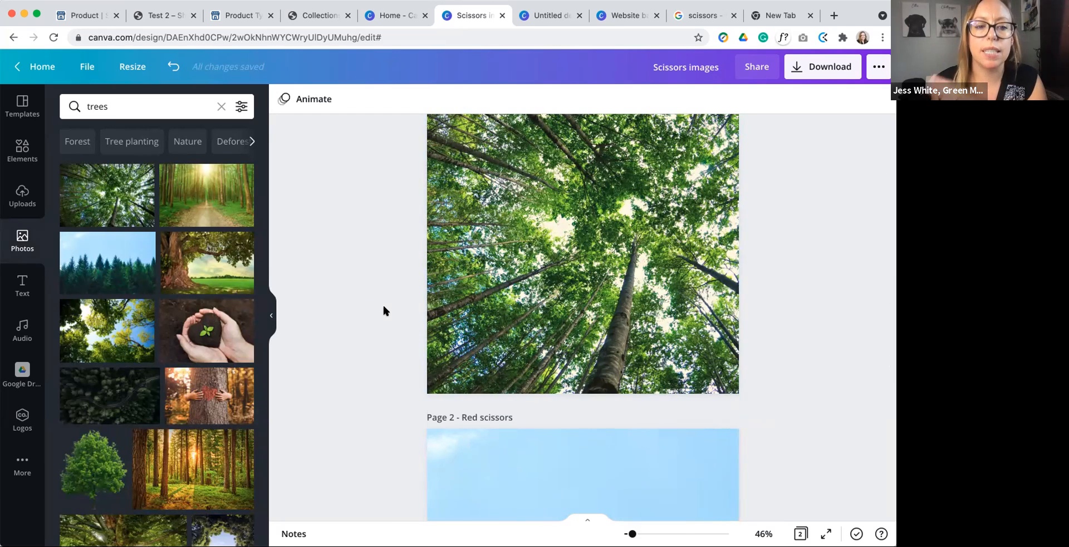
{"action": "scroll", "coordinate": [382, 303], "scroll_direction": "down", "scroll_amount": 3}
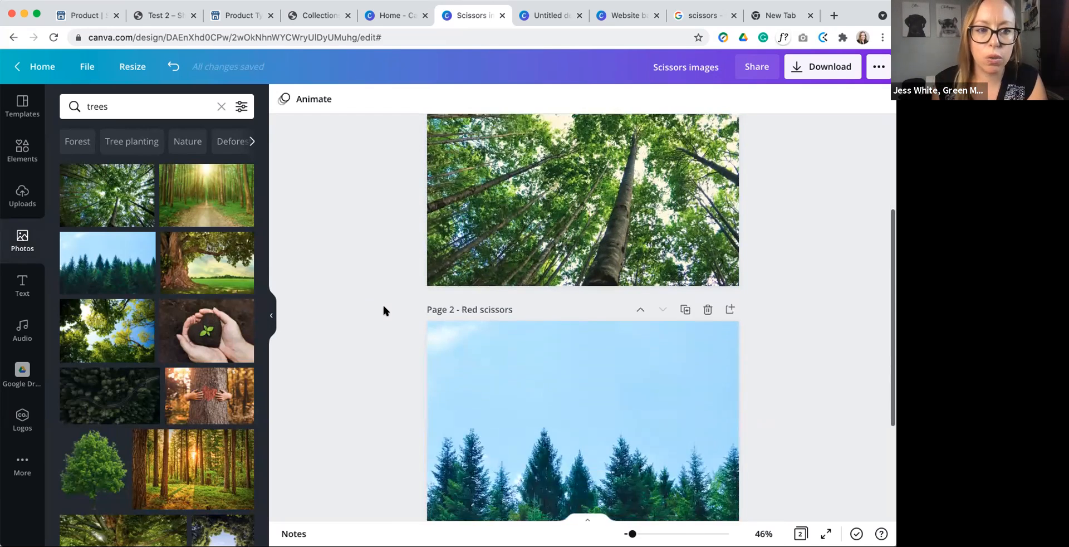
{"action": "left_click", "coordinate": [495, 380]}
{"action": "left_click", "coordinate": [367, 99]}
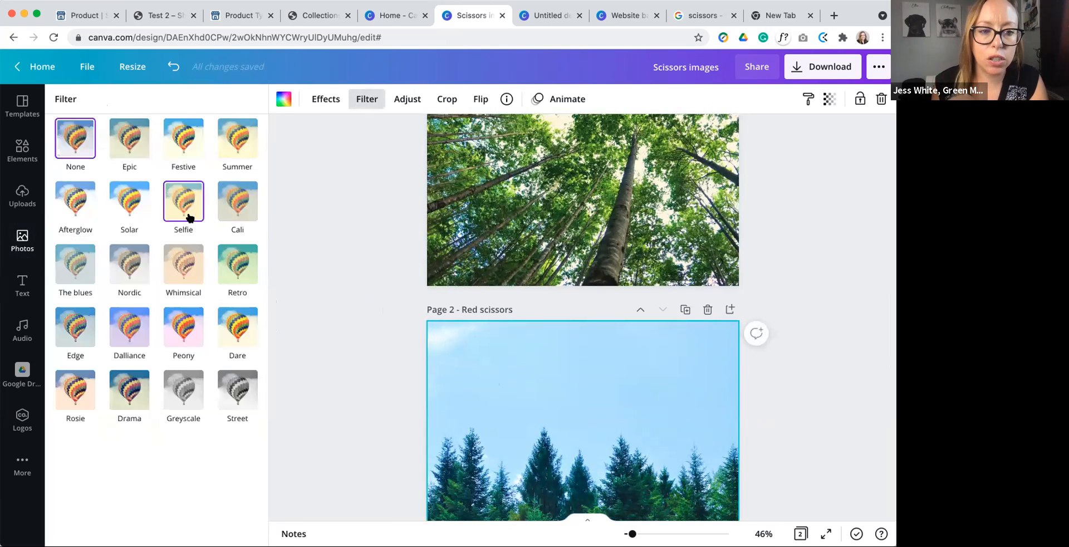
{"action": "left_click", "coordinate": [189, 217]}
{"action": "left_click_drag", "start_coordinate": [162, 255], "coordinate": [119, 254]}
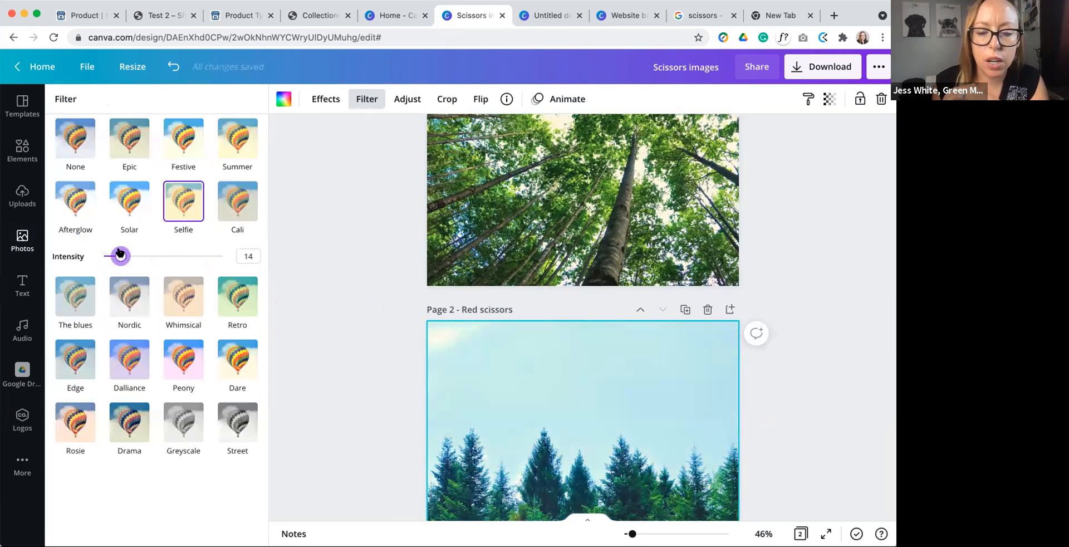
{"action": "left_click", "coordinate": [379, 317]}
{"action": "scroll", "coordinate": [384, 324], "scroll_direction": "up", "scroll_amount": 3}
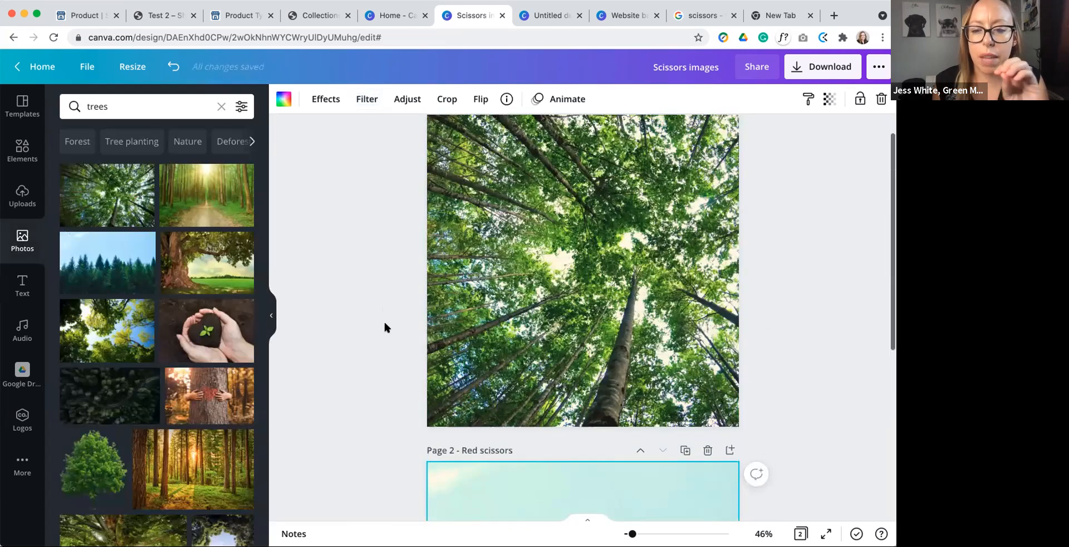
{"action": "scroll", "coordinate": [385, 323], "scroll_direction": "down", "scroll_amount": 5}
{"action": "scroll", "coordinate": [384, 325], "scroll_direction": "up", "scroll_amount": 2}
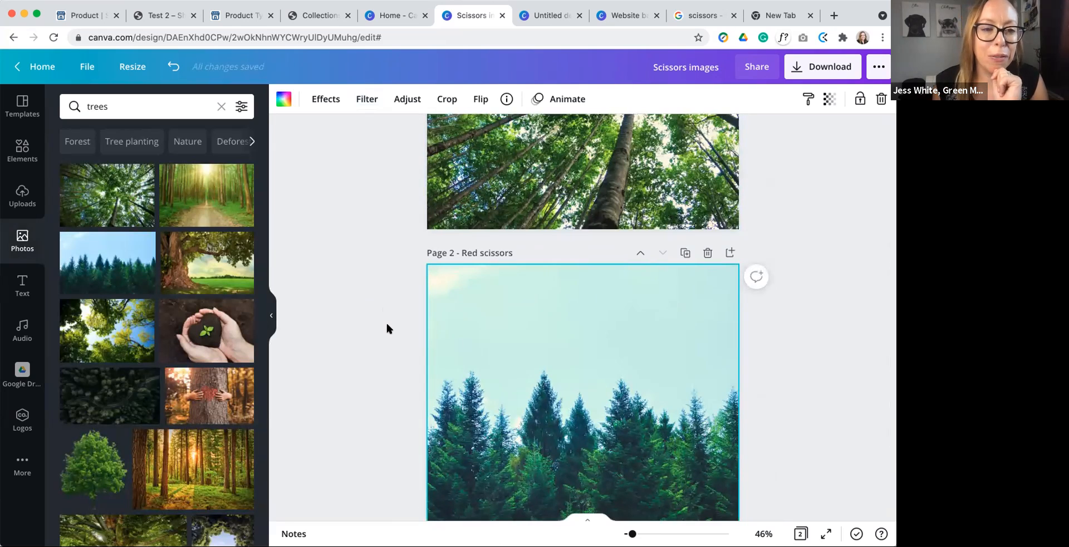
Step: Return to the public Shelburne Dufferin Market Place site and open its home page from the Collections page
{"action": "left_click", "coordinate": [151, 15]}
{"action": "left_click", "coordinate": [65, 15]}
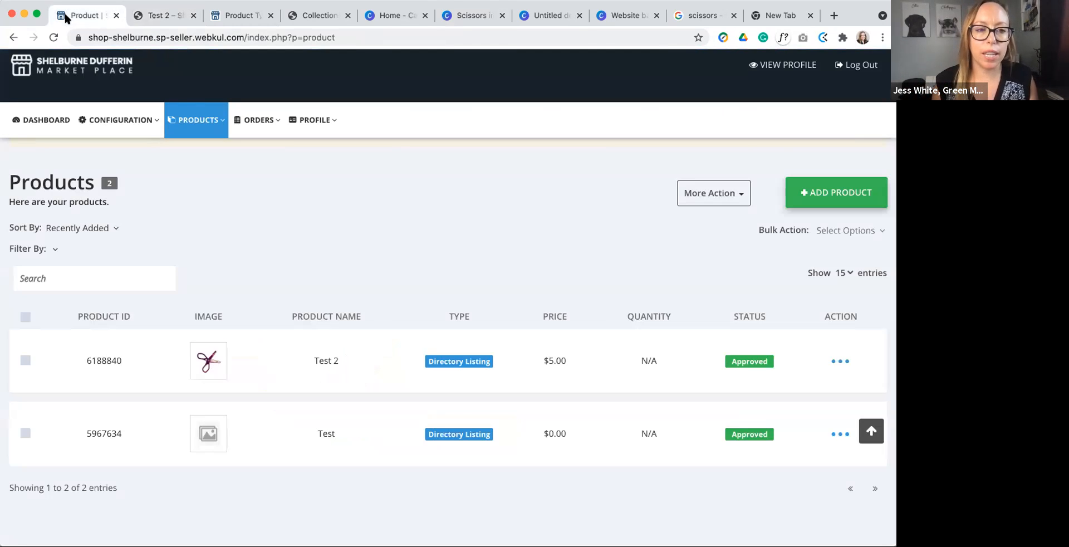
{"action": "left_click", "coordinate": [231, 15]}
{"action": "left_click", "coordinate": [319, 14]}
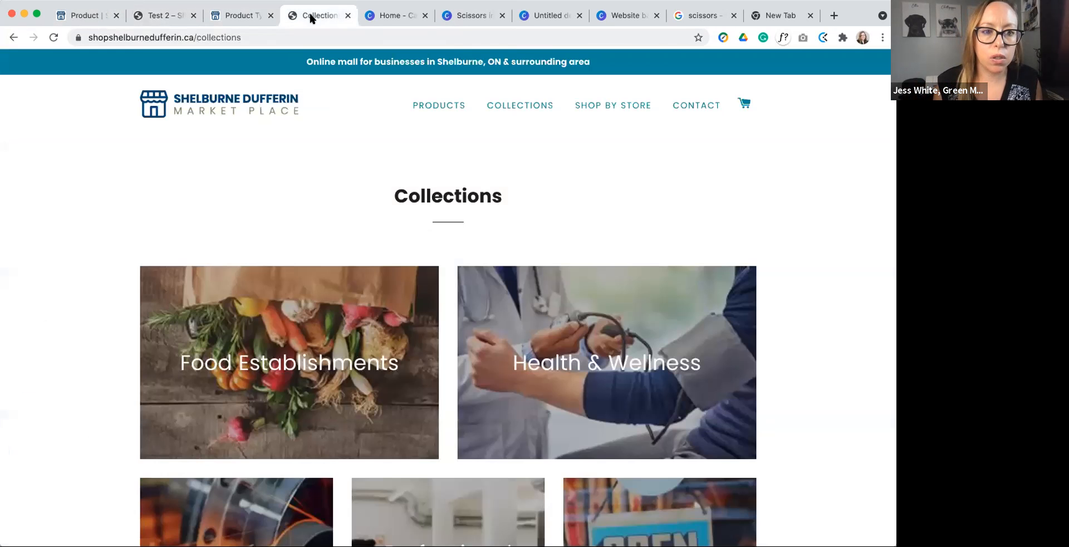
{"action": "left_click", "coordinate": [234, 100]}
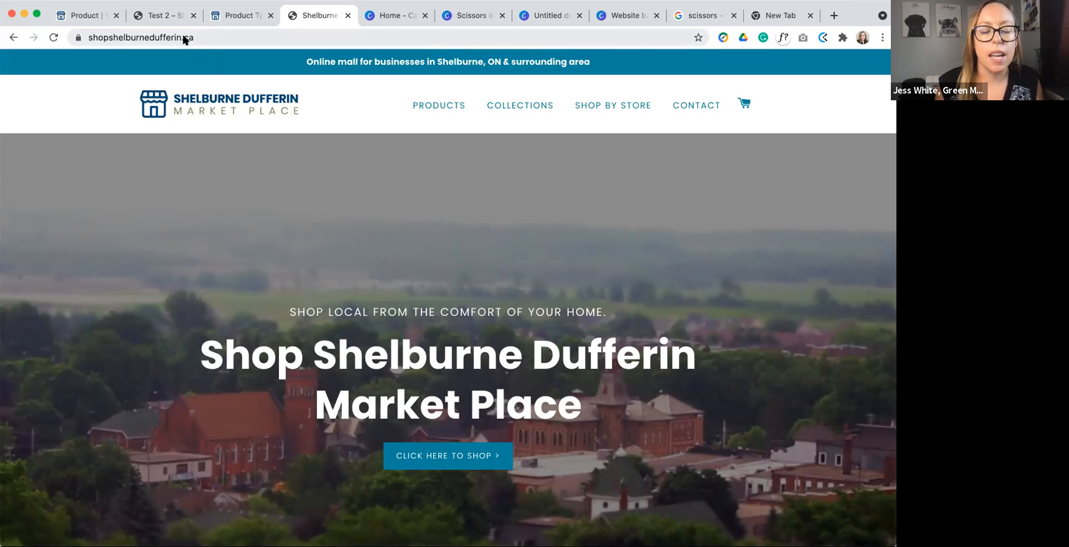
Step: Try to open the login page from the marketplace home page's footer, and go back to the home page
{"action": "scroll", "coordinate": [411, 162], "scroll_direction": "down", "scroll_amount": 1}
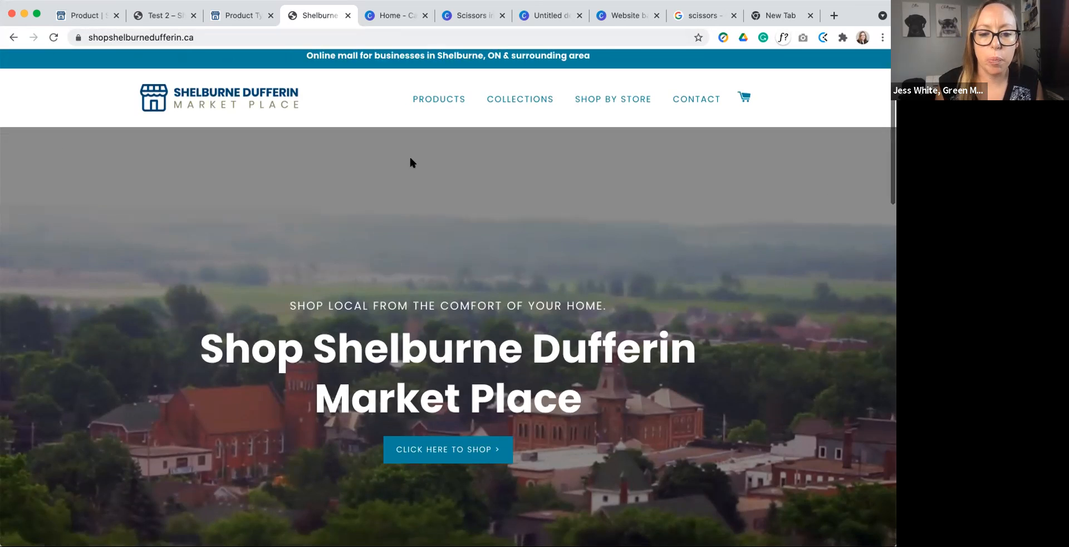
{"action": "scroll", "coordinate": [410, 162], "scroll_direction": "down", "scroll_amount": 15}
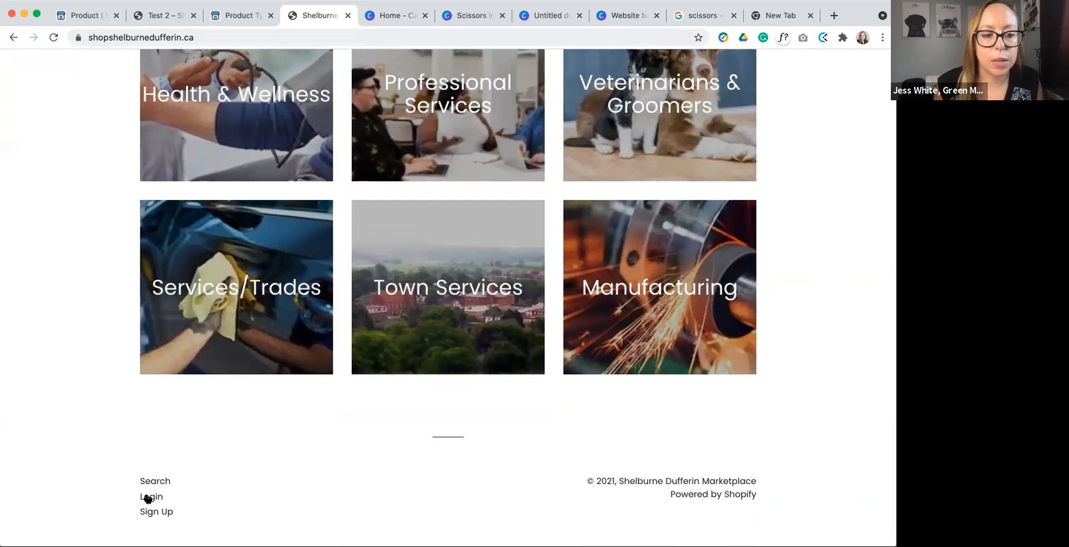
{"action": "left_click", "coordinate": [147, 496]}
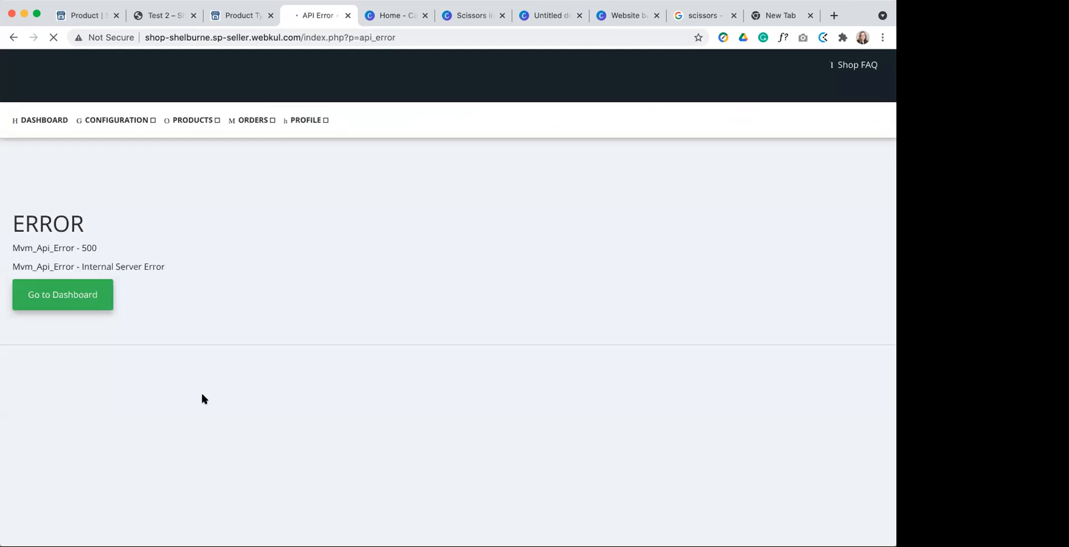
{"action": "left_click", "coordinate": [12, 38]}
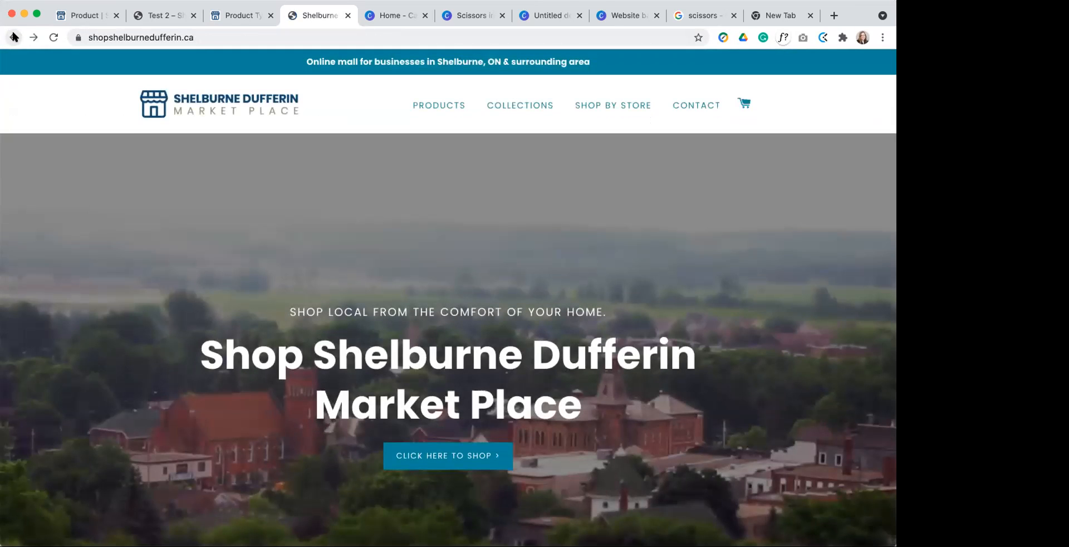